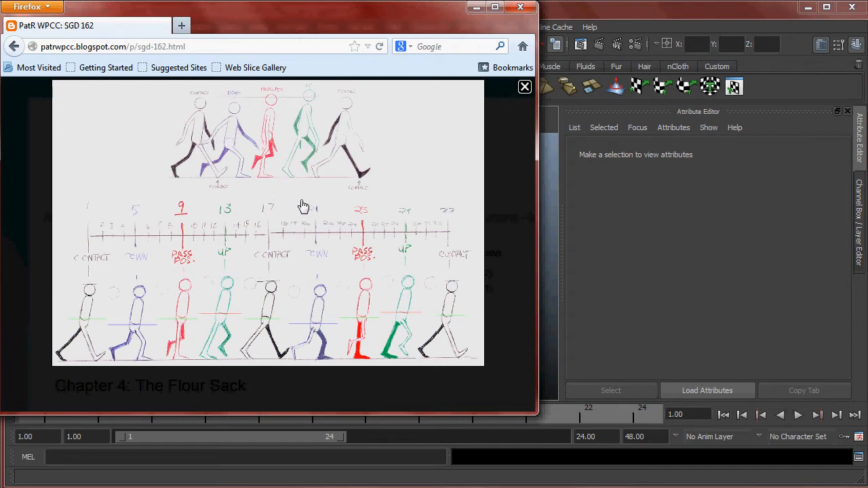
- Open the walk cycle reference drawing as a standalone image at full size and show its upper row of poses
right_click(289, 177)
click(326, 186)
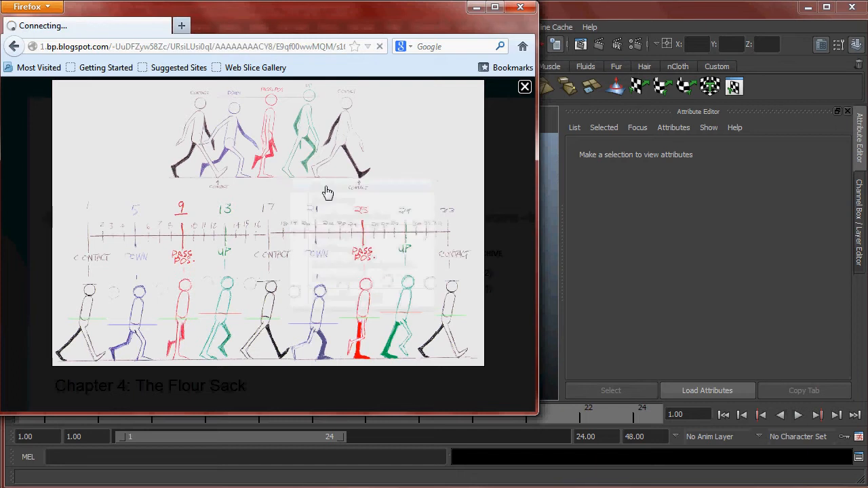
click(271, 182)
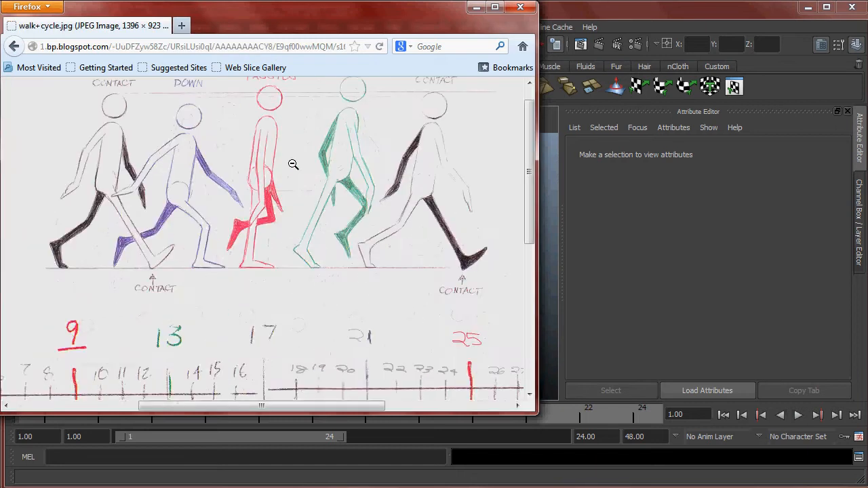
scroll(529, 148, up, 1)
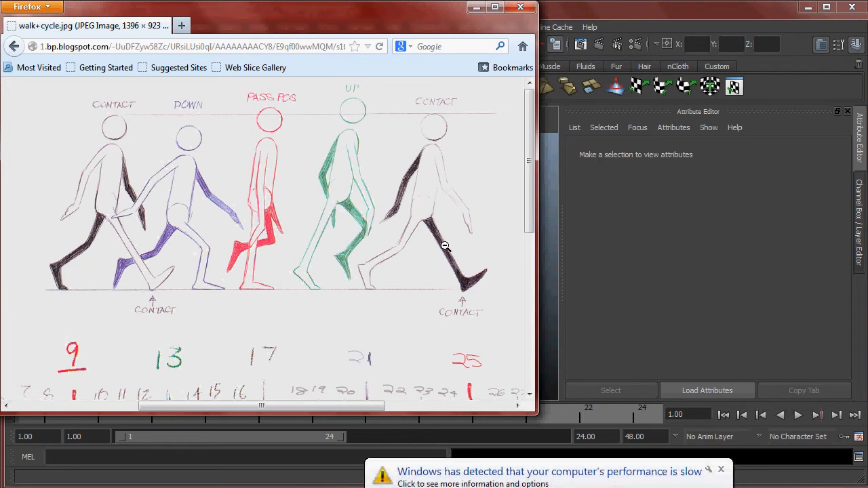
- Dismiss the performance notification and enlarge the browser window to show the walk cycle chart's frame timeline and lower row of poses
click(720, 470)
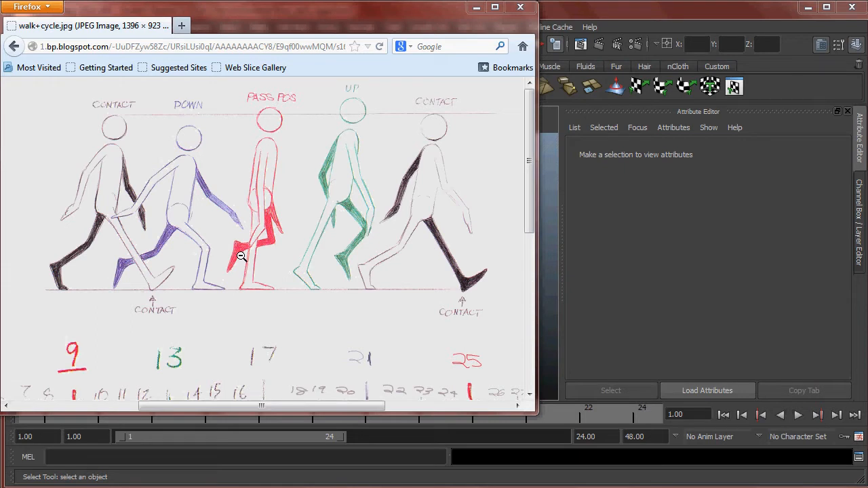
drag(528, 136, 867, 287)
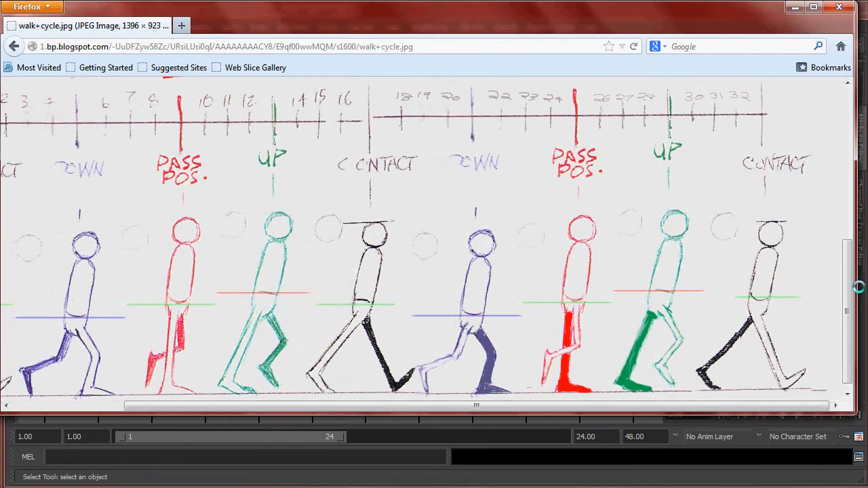
drag(477, 409, 428, 409)
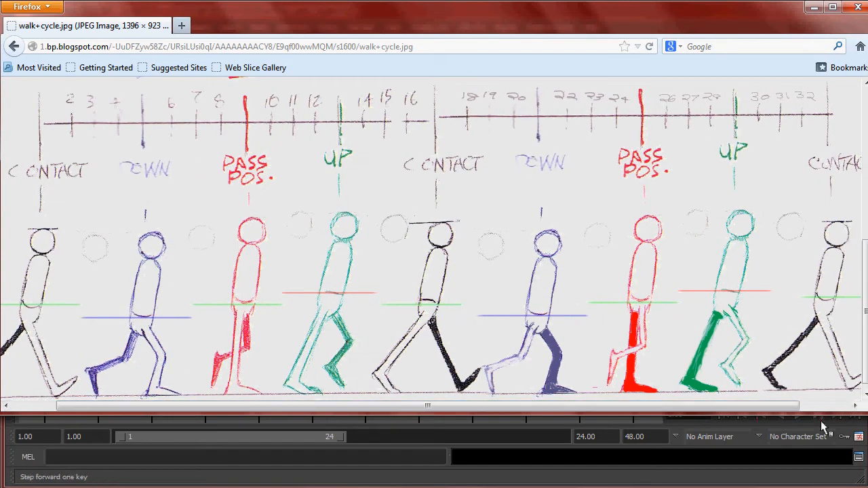
drag(796, 414, 792, 481)
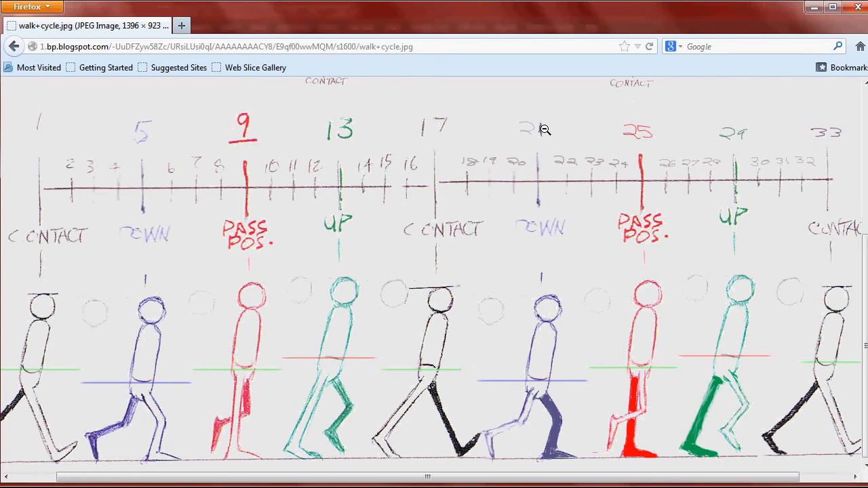
scroll(462, 199, down, 1)
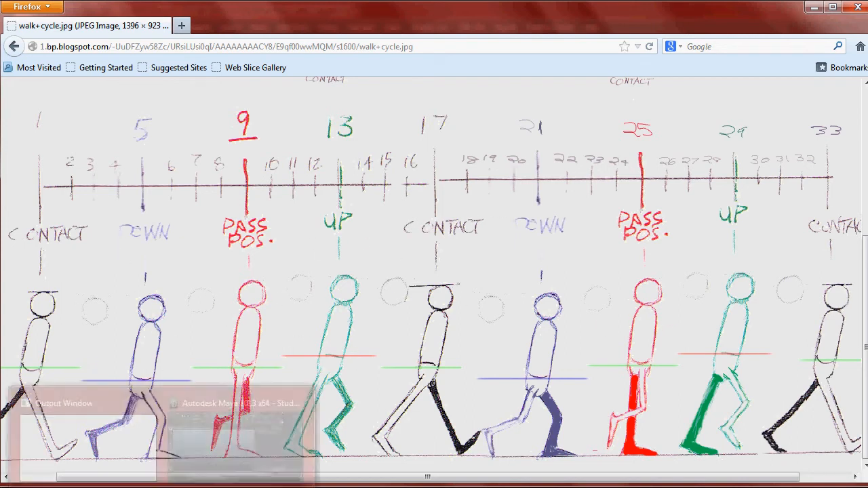
- Switch to Maya, close the Attribute Editor and extend the playback range to end at frame 35
mouse_move(153, 397)
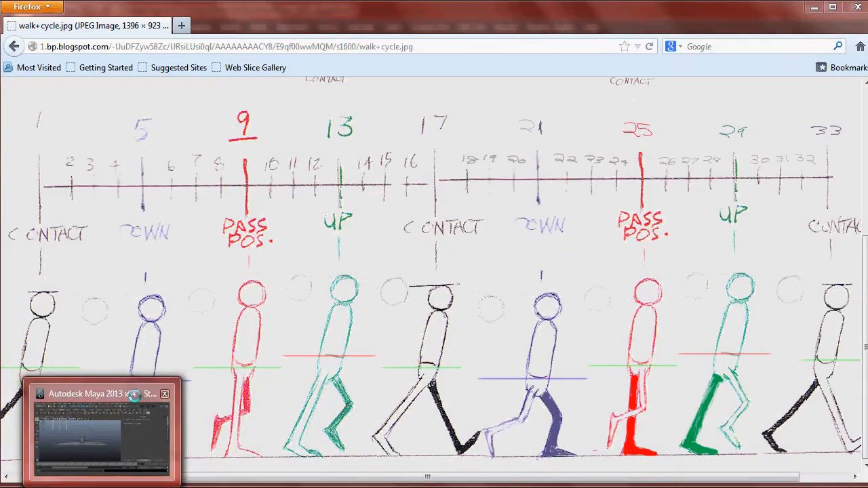
click(102, 427)
alt+right_drag(289, 257, 440, 295)
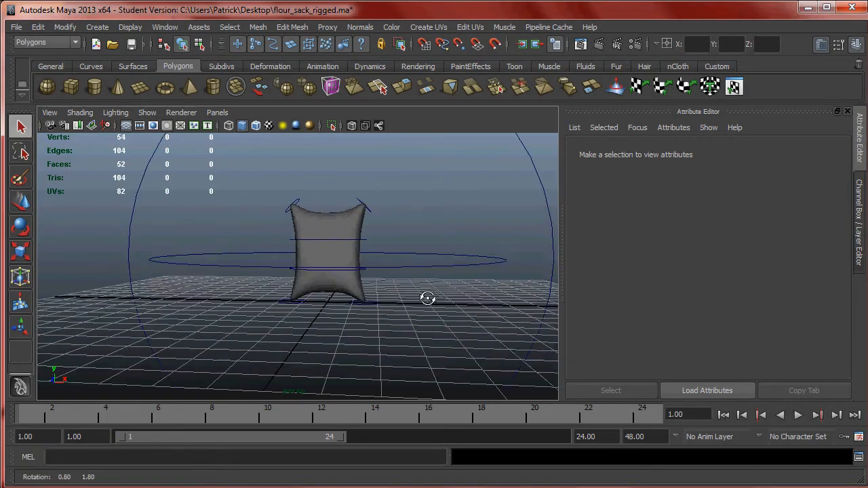
alt+drag(440, 294, 444, 325)
click(848, 111)
alt+drag(606, 201, 505, 251)
drag(346, 436, 445, 437)
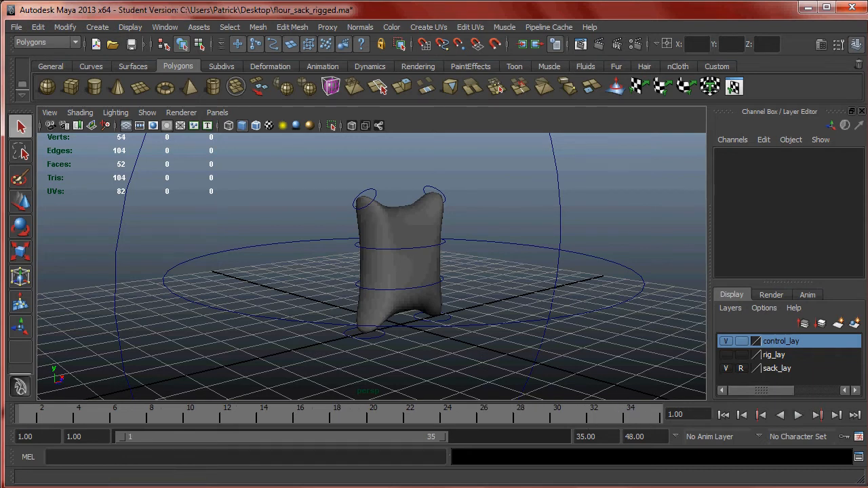
- Compare the walk cycle chart in Firefox with the flour sack rig in Maya
key(alt+Tab)
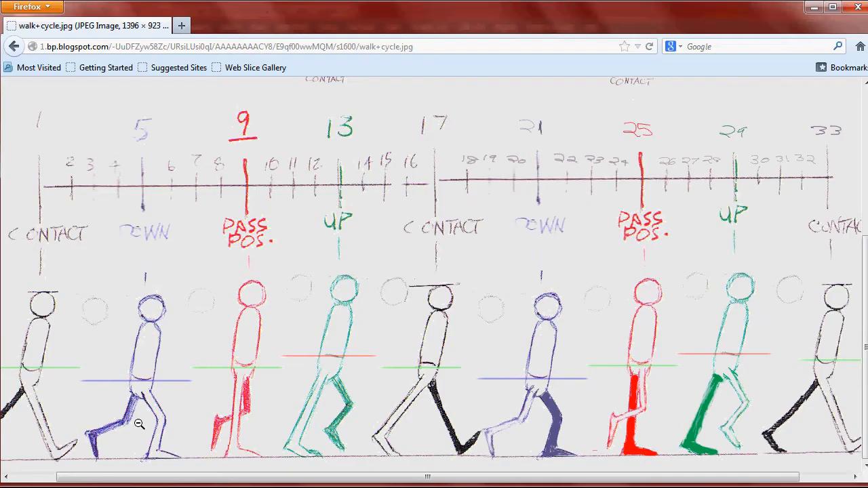
key(alt+Tab)
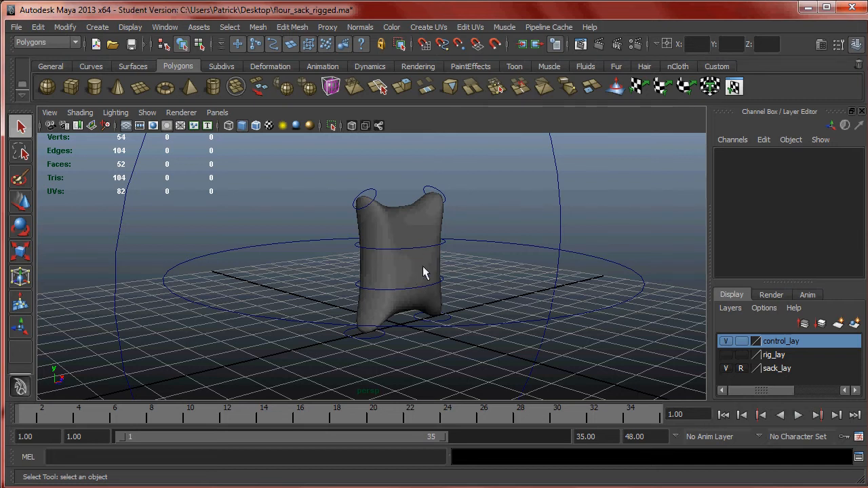
click(165, 487)
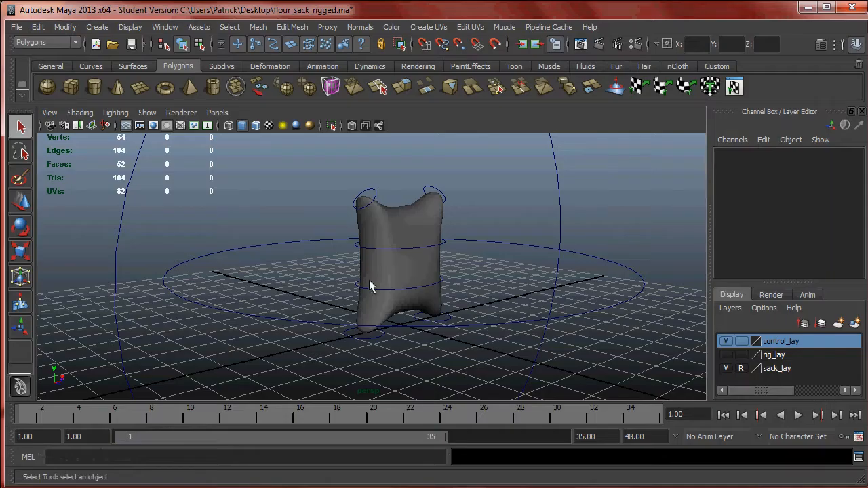
click(133, 487)
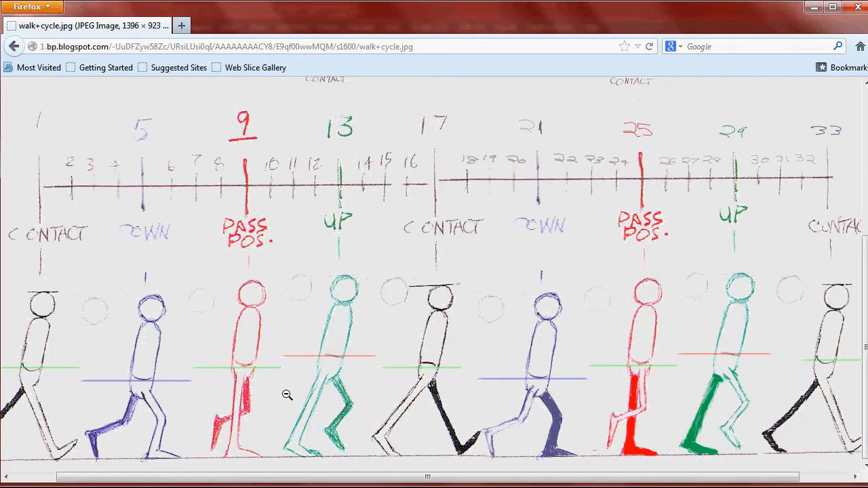
click(163, 487)
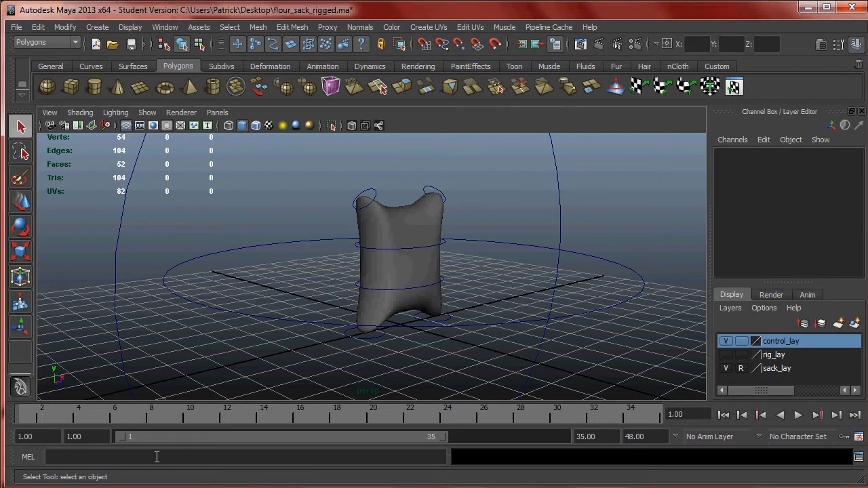
- Go to frame 1 and select the waist control around the lower part of the flour sack
mouse_move(134, 414)
mouse_down()
mouse_move(1, 413)
mouse_move(17, 412)
mouse_up()
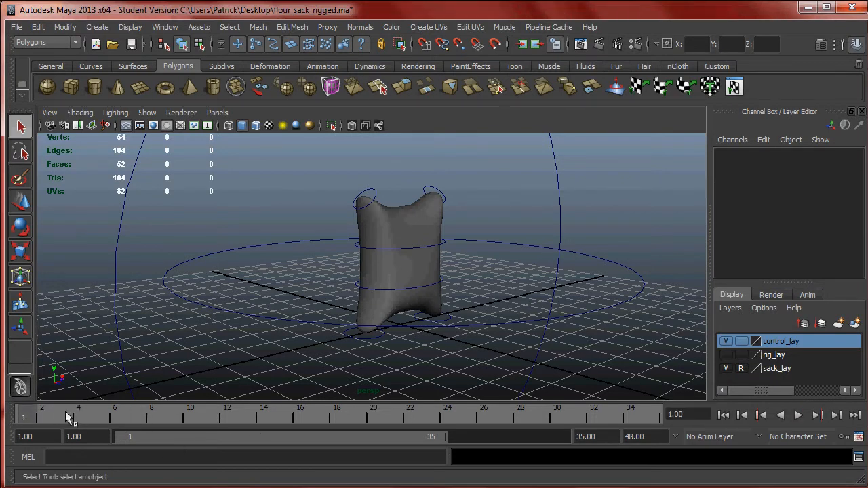
click(415, 290)
alt+drag(397, 249, 452, 233)
alt+middle_drag(453, 232, 413, 263)
alt+right_drag(414, 263, 483, 266)
alt+drag(482, 266, 470, 261)
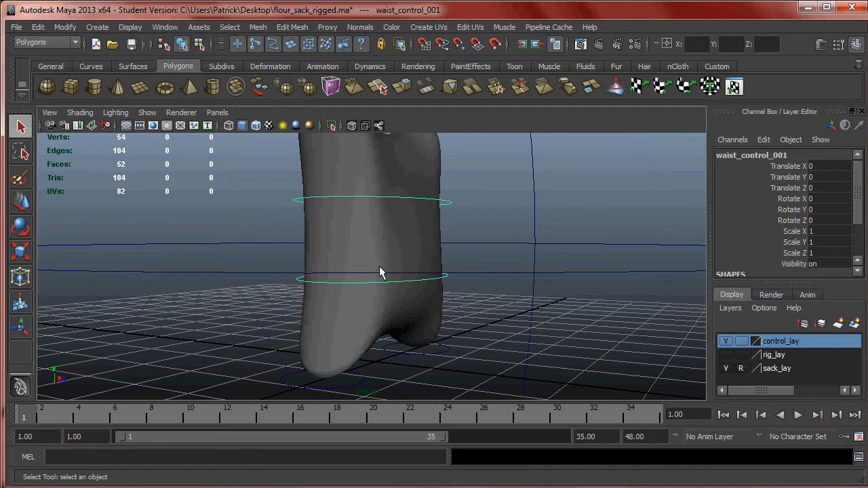
click(444, 298)
alt+drag(445, 297, 447, 312)
click(442, 276)
alt+drag(454, 279, 453, 266)
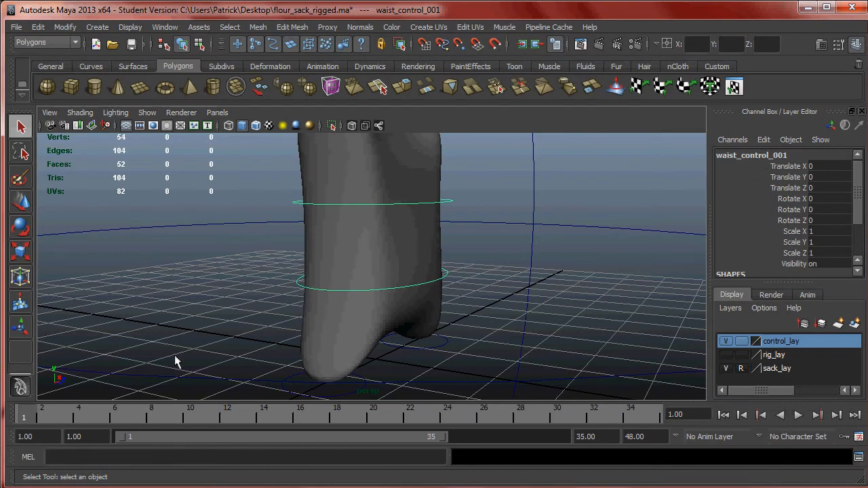
- Consult the chart's contact pose and lower the waist control to Translate Y -0.186
key(w)
alt+drag(387, 246, 403, 248)
alt+drag(436, 315, 405, 289)
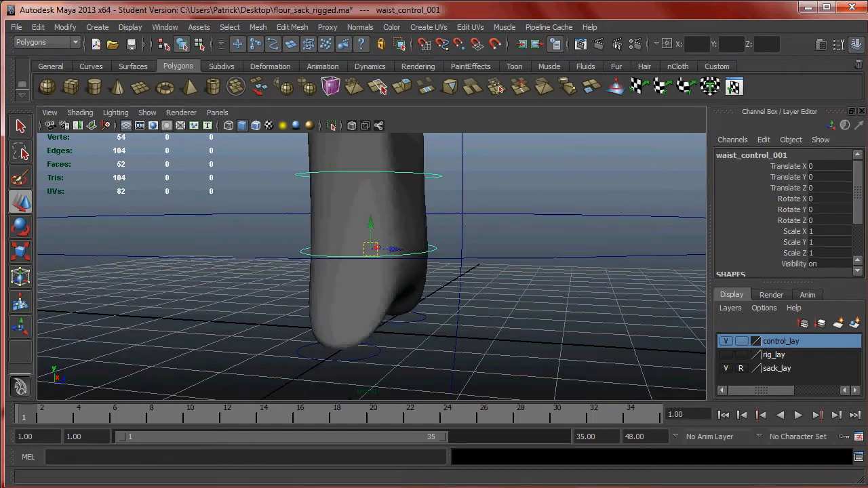
click(88, 487)
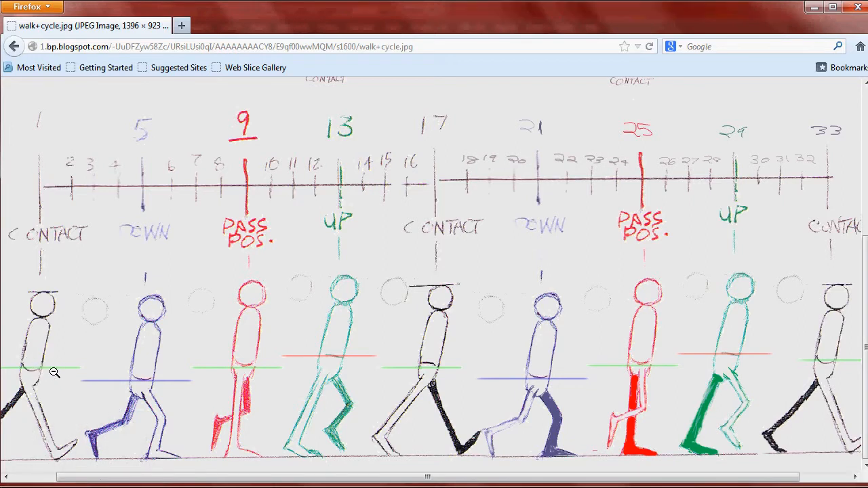
click(89, 487)
drag(370, 221, 374, 239)
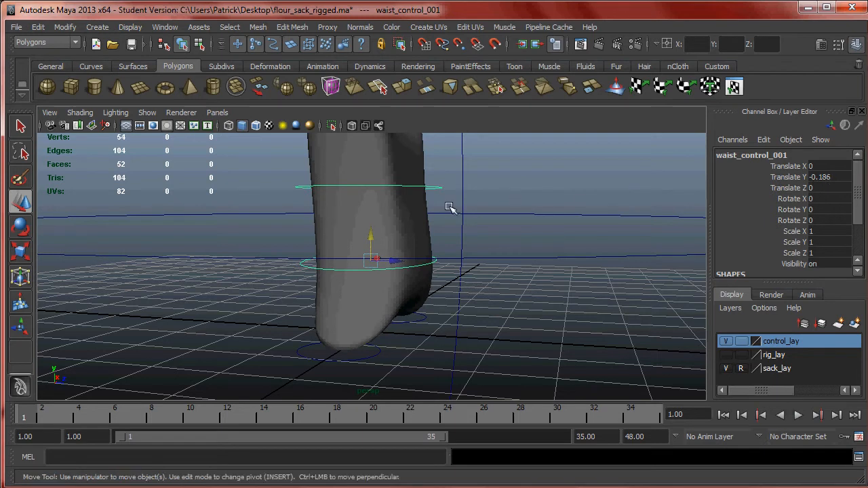
alt+drag(375, 280, 334, 285)
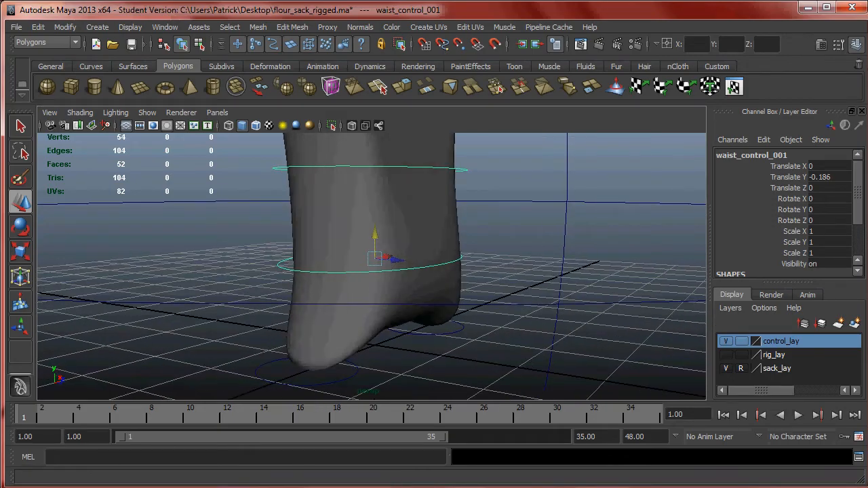
- Check the hip height in the walk cycle chart and set a key on the waist control at frame 1
key(alt+Tab)
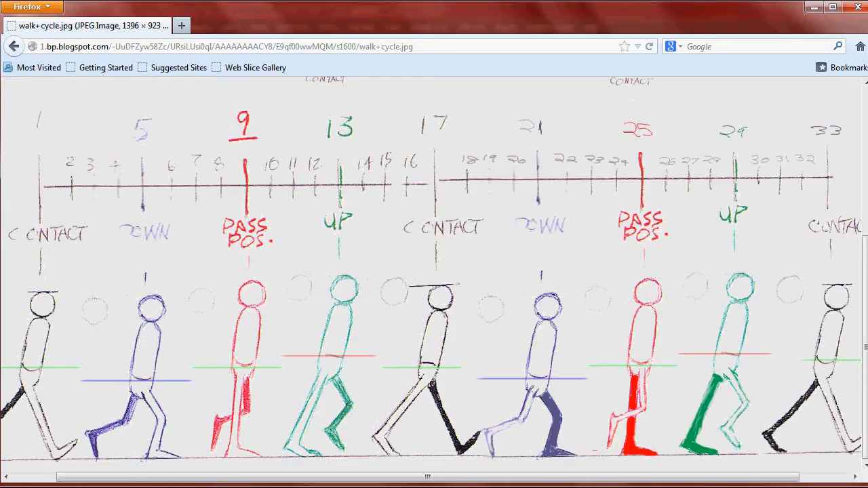
key(alt+Tab)
alt+drag(336, 294, 313, 295)
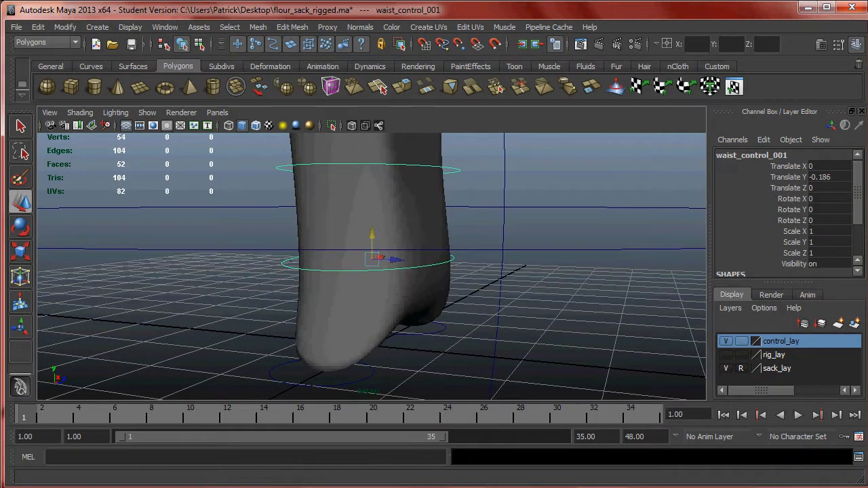
key(alt+Tab)
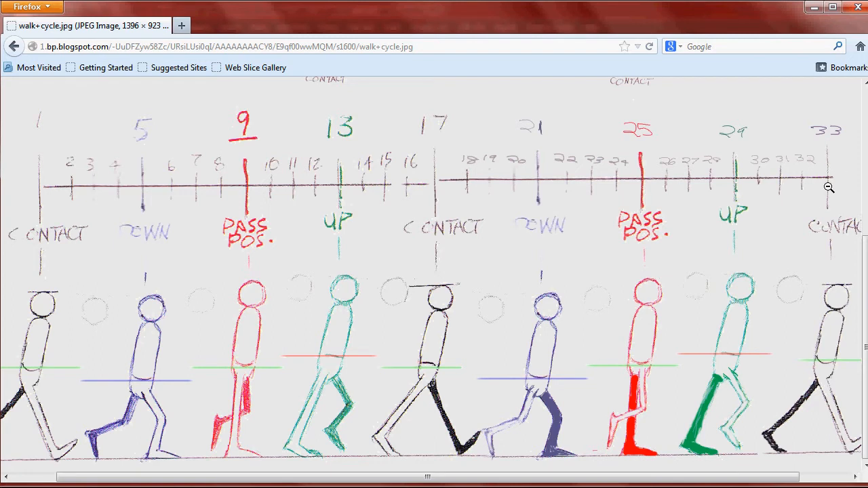
key(alt+Tab)
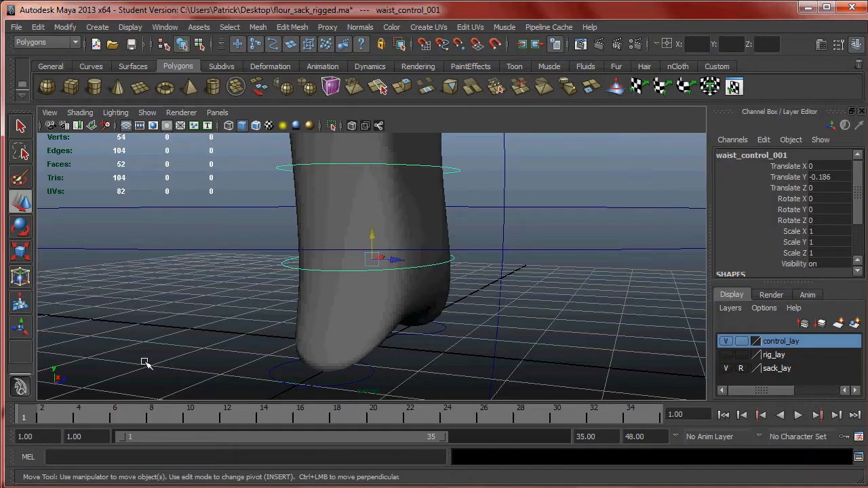
alt+drag(319, 262, 152, 351)
key(s)
key(alt+v)
key(alt+v)
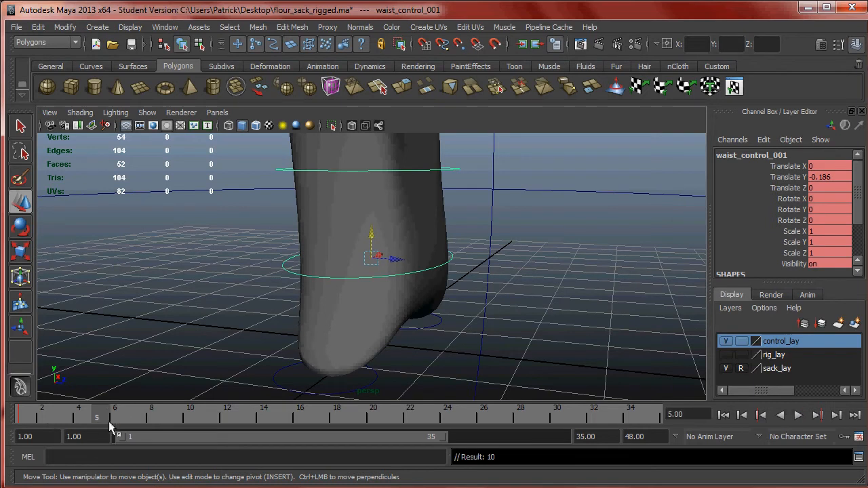
key(alt+Tab)
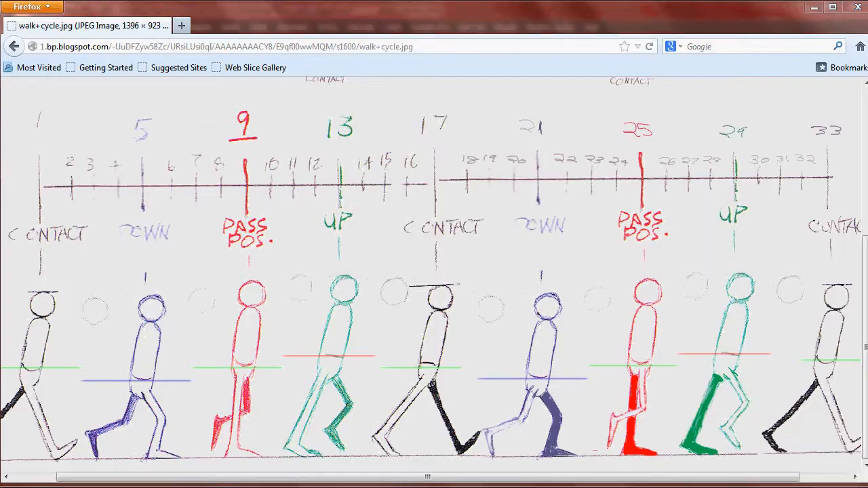
key(alt+Tab)
right_click(122, 416)
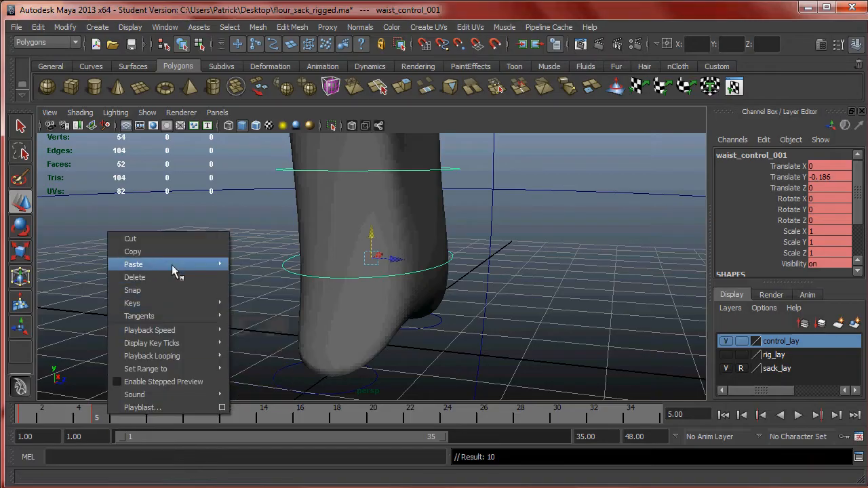
click(139, 277)
- Following the walk cycle chart, key the waist control in the same position at frames 9, 17 and 25
drag(112, 415, 172, 418)
key(s)
key(alt+Tab)
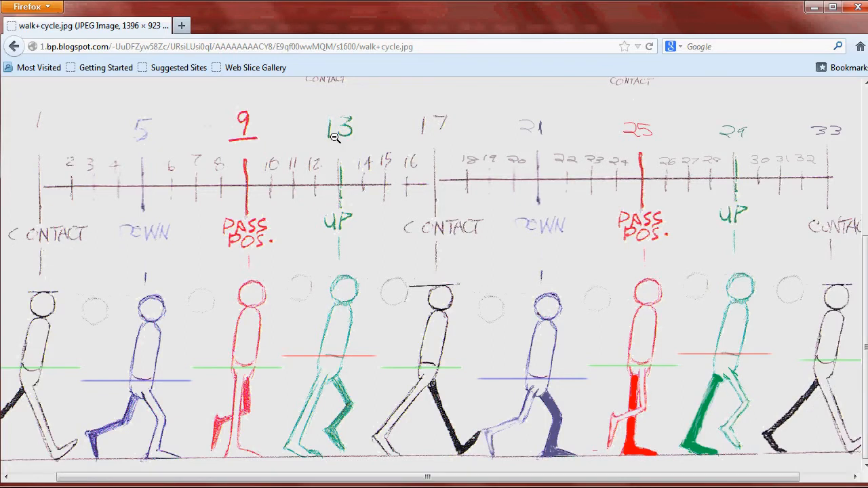
key(alt+Tab)
click(320, 424)
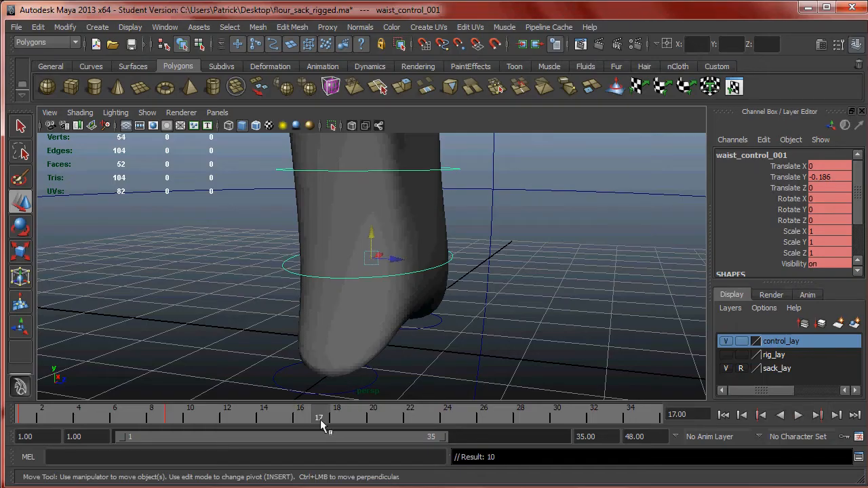
key(alt+Tab)
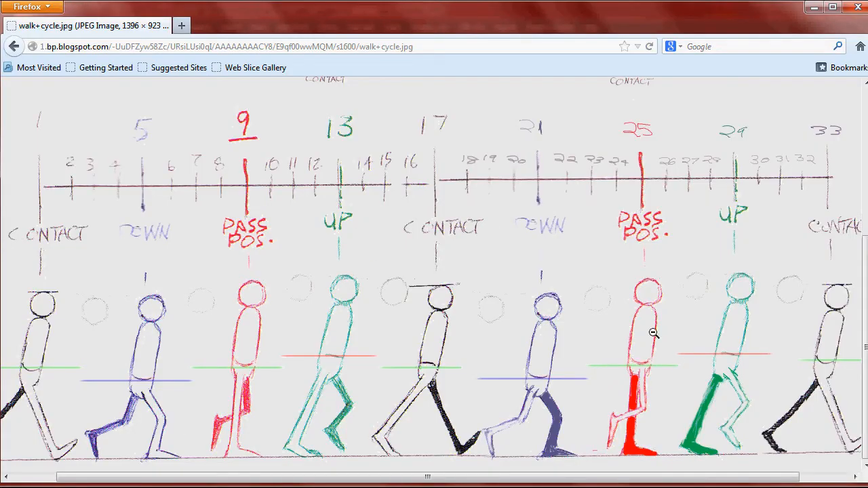
key(alt+Tab)
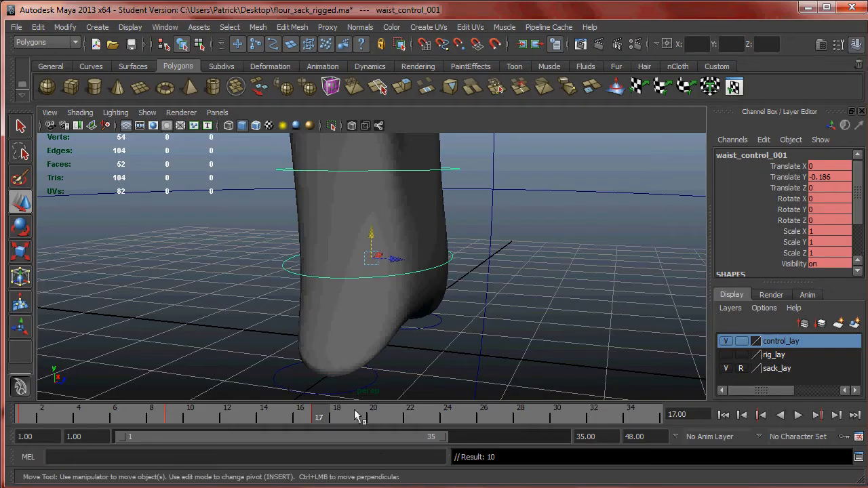
drag(399, 416, 472, 419)
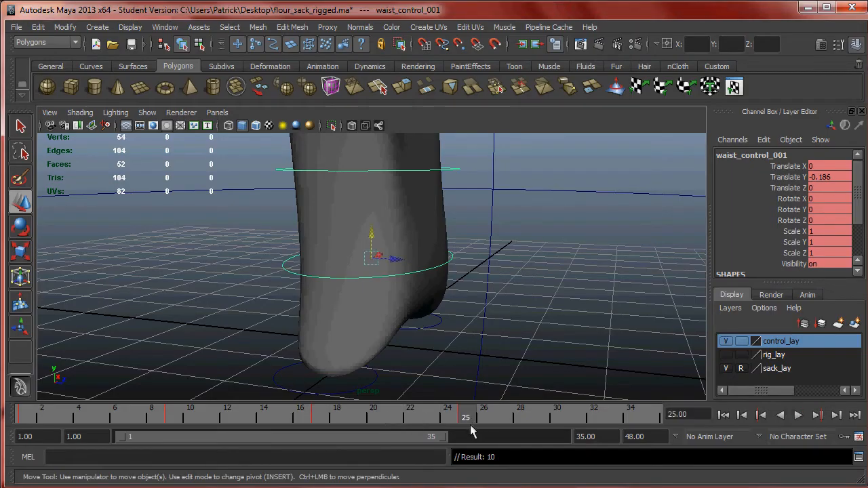
- Check the chart's final contact pose and key the waist control at frame 33 with the same height
key(alt+Tab)
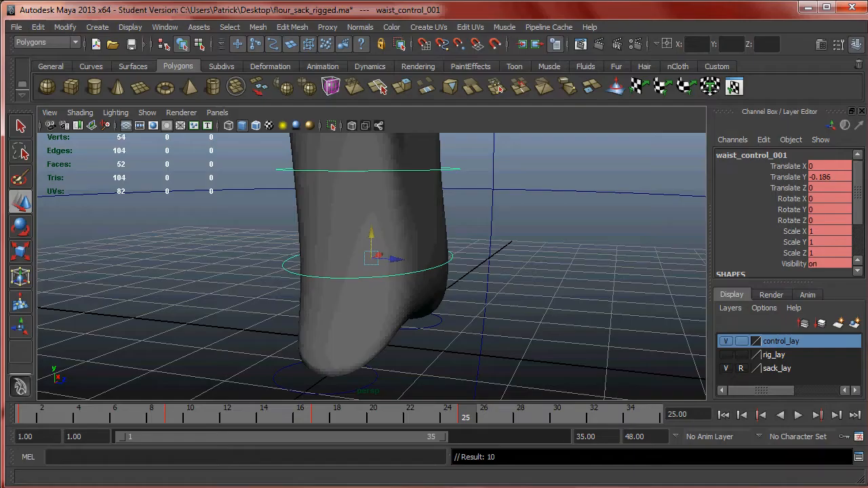
key(alt+Tab)
click(614, 418)
- Following the chart's down pose, lower the waist control to Translate Y -0.339 at frame 5 and key it
mouse_move(621, 418)
mouse_down()
mouse_move(2, 407)
mouse_move(577, 415)
mouse_move(65, 413)
mouse_move(113, 418)
mouse_move(106, 418)
mouse_up()
click(112, 487)
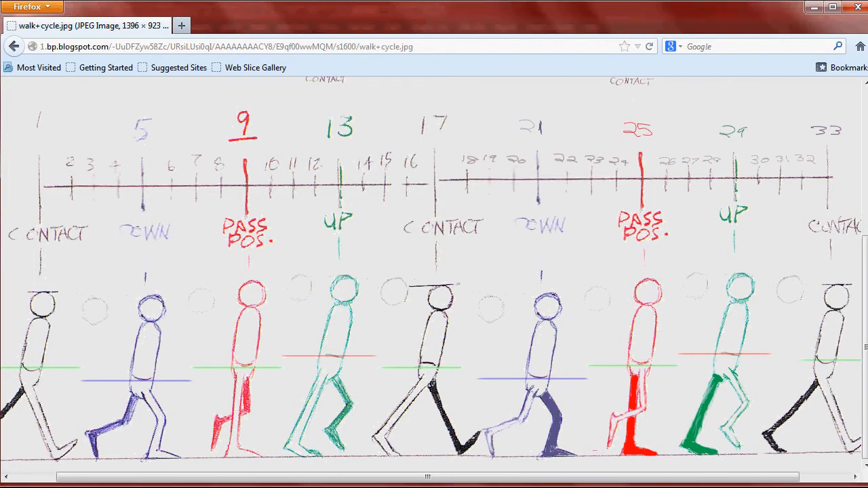
click(197, 487)
drag(372, 234, 374, 255)
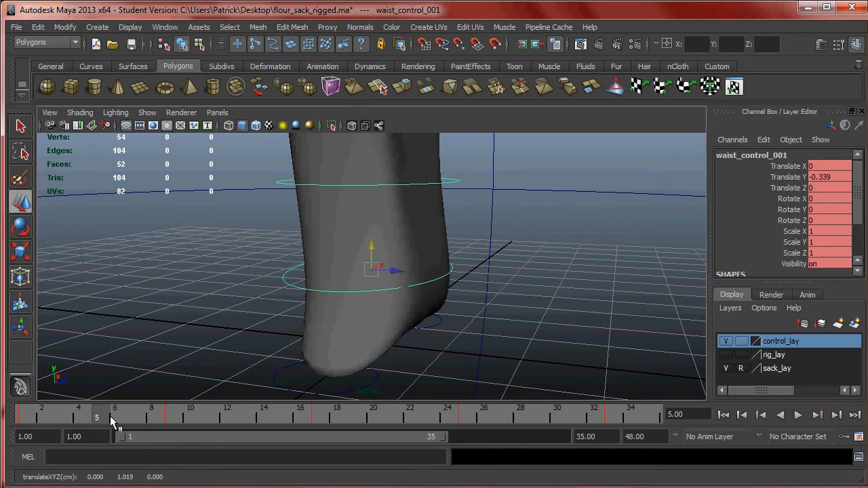
- Repeat the waist control's frame 5 down position as a key at frame 21 and play back to compare both poses
drag(112, 420, 349, 421)
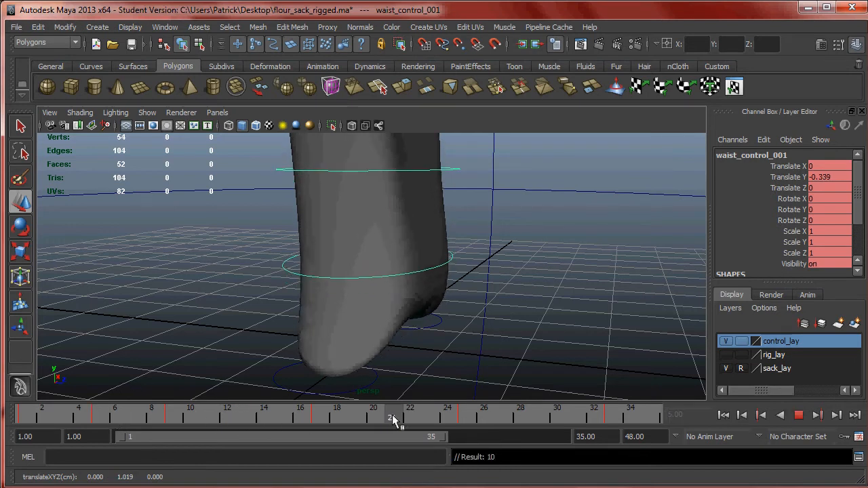
click(115, 417)
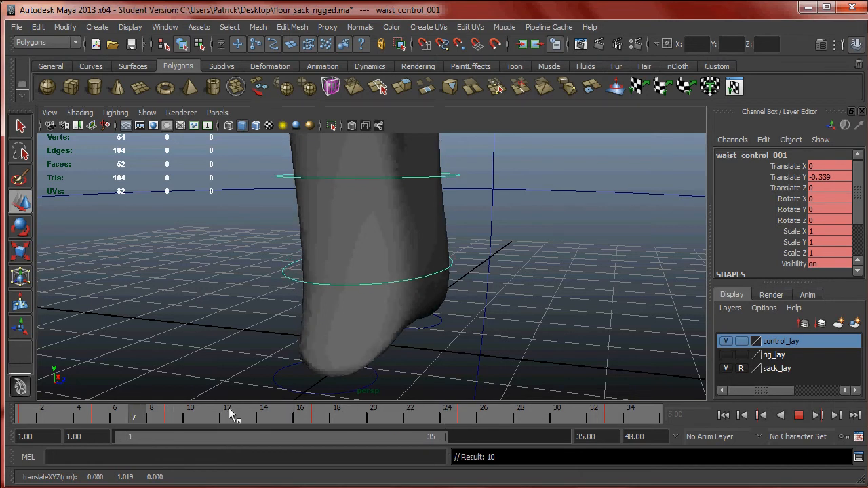
drag(322, 408, 105, 420)
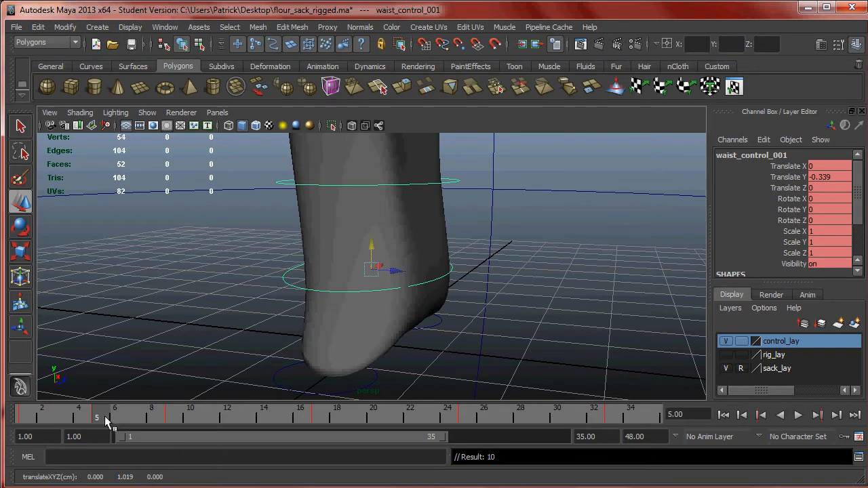
drag(109, 418, 391, 421)
key(alt+Tab)
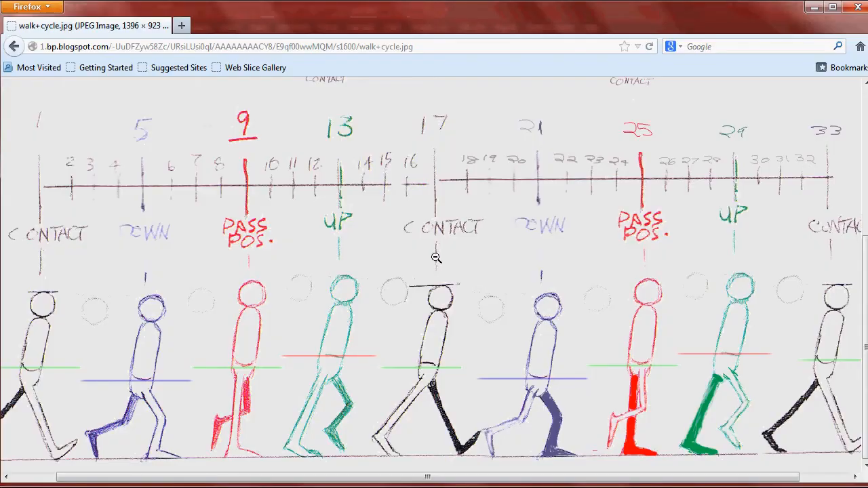
key(alt+Tab)
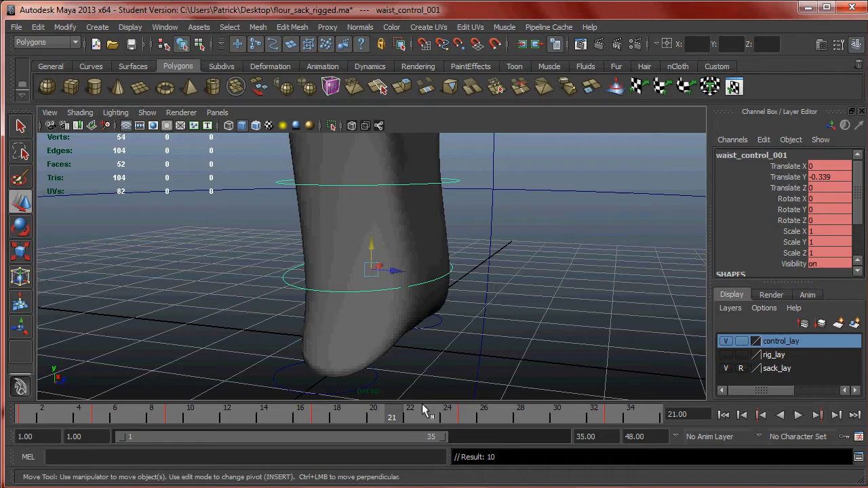
key(alt+v)
mouse_move(123, 416)
mouse_down()
mouse_move(93, 420)
mouse_move(133, 416)
mouse_move(35, 415)
mouse_move(109, 418)
mouse_up()
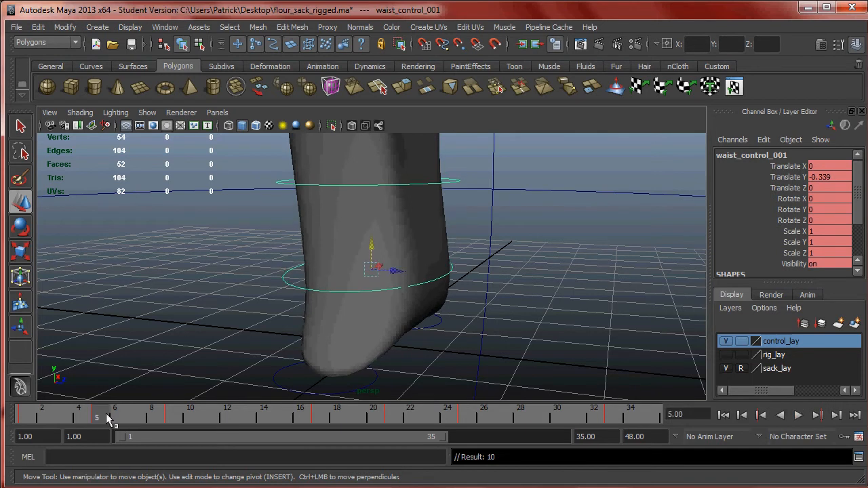
key(alt+v)
click(388, 420)
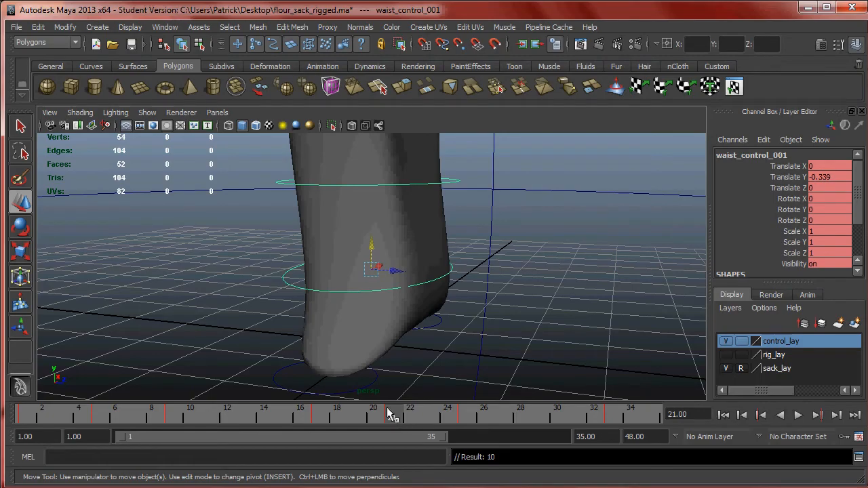
- Following the chart's up pose, raise the waist control to Translate Y -0.016 at frame 13 and key it
key(alt+Tab)
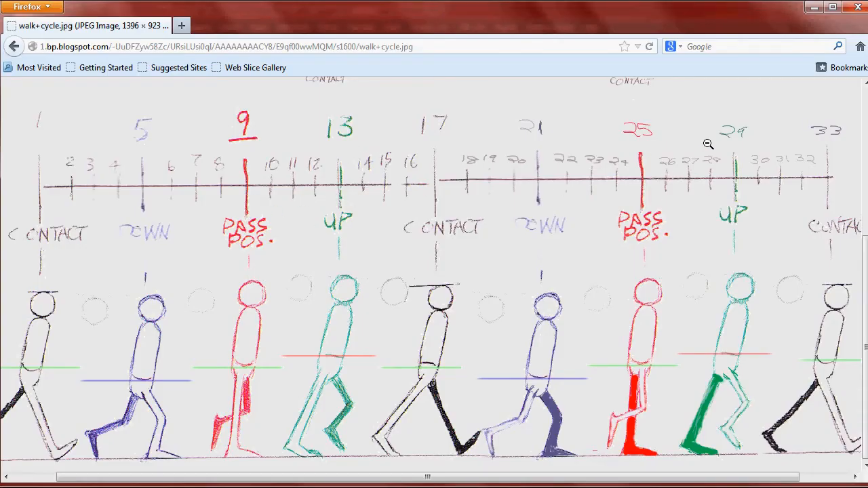
key(alt+Tab)
mouse_move(266, 419)
mouse_down()
mouse_move(251, 419)
mouse_move(262, 415)
mouse_up()
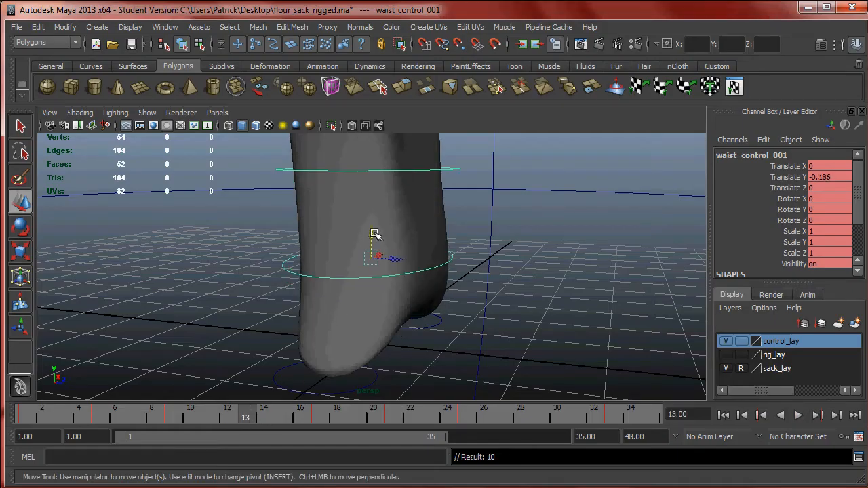
drag(371, 234, 377, 222)
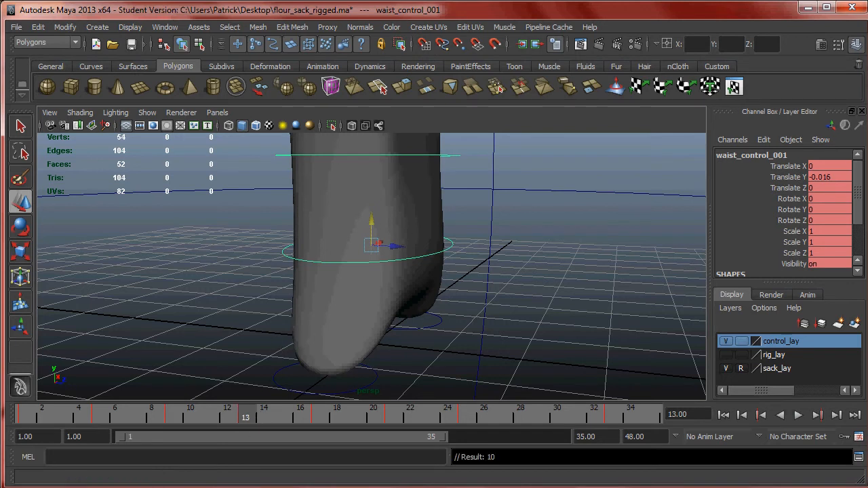
- Check the chart's second up pose and key the waist control at frame 29 with the frame 13 height
key(alt+Tab)
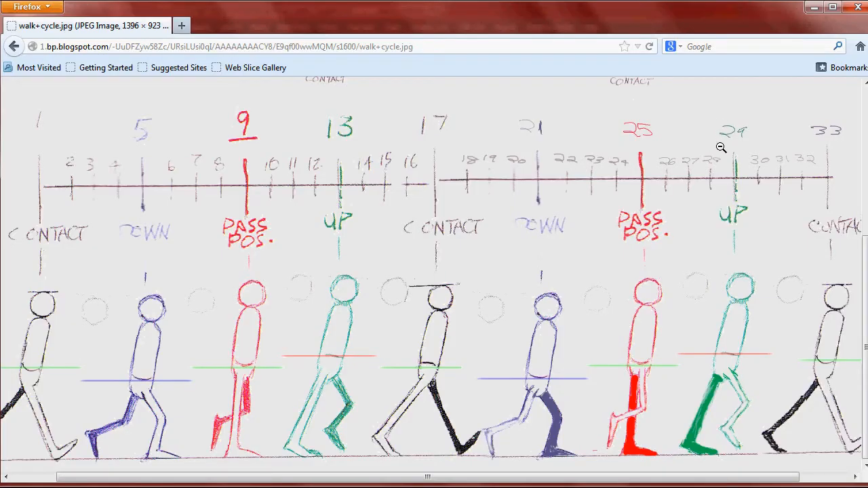
key(alt+Tab)
click(540, 416)
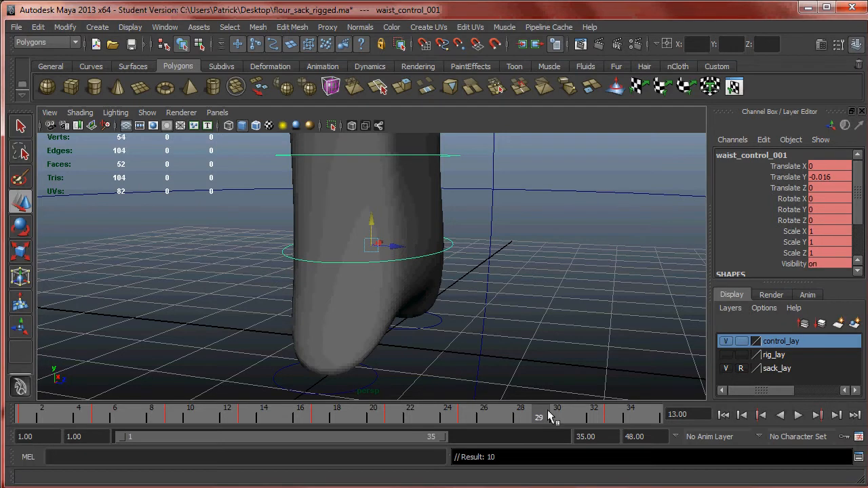
key(alt+v)
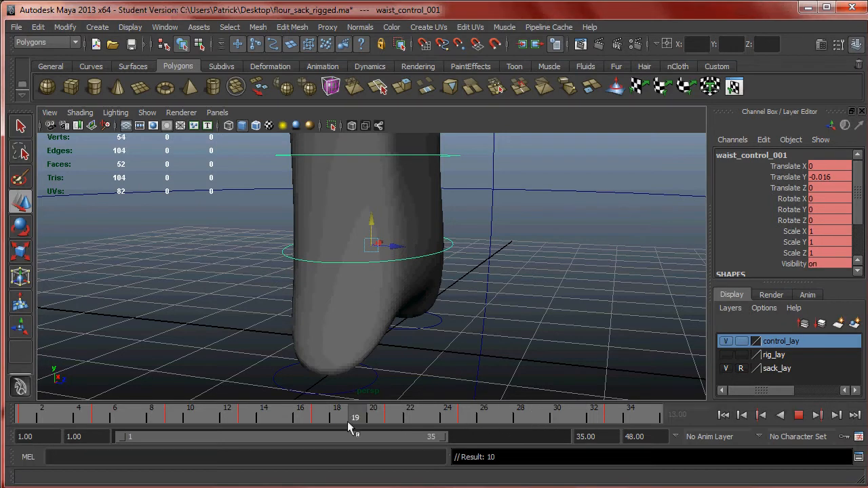
click(539, 418)
key(alt+v)
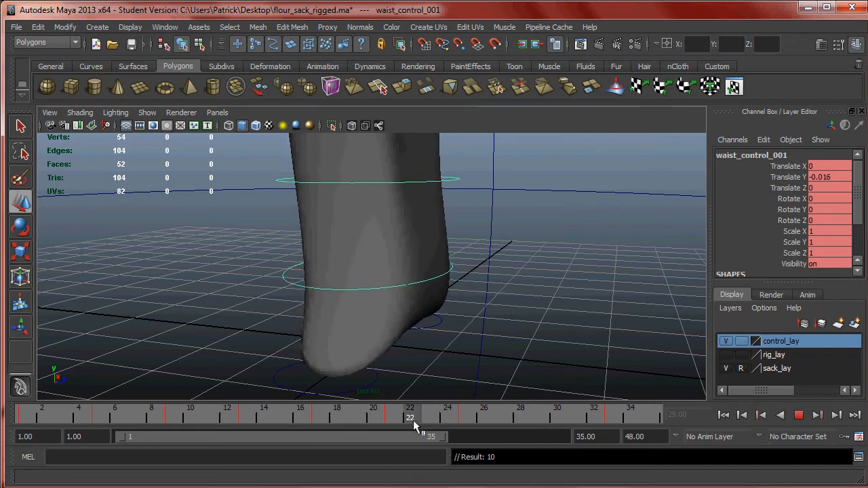
mouse_move(519, 425)
mouse_down()
mouse_move(247, 417)
mouse_move(543, 423)
mouse_up()
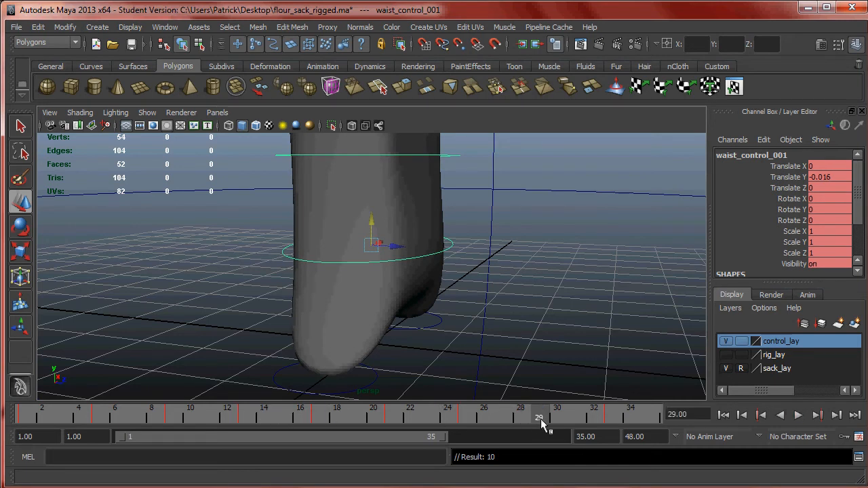
click(121, 487)
click(203, 487)
- Shorten the playback range to end at frame 33 and play the waist's up-and-down motion with the whole sack in view
drag(533, 414, 19, 400)
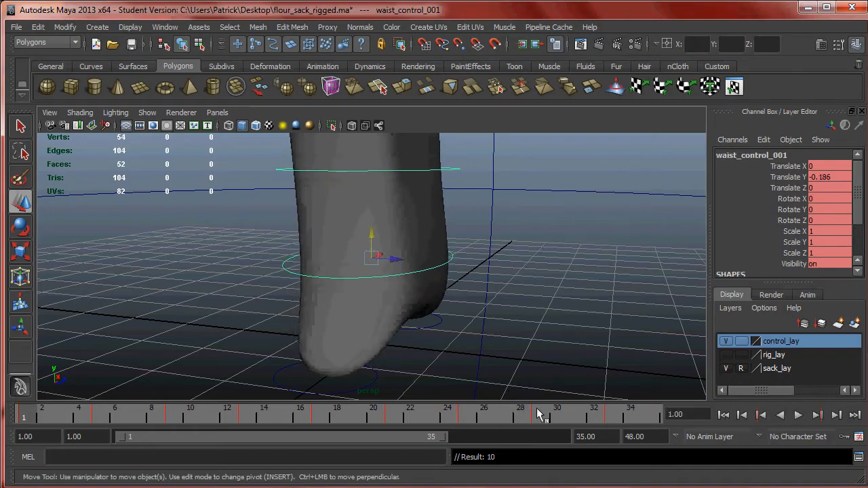
drag(444, 438, 423, 437)
click(798, 415)
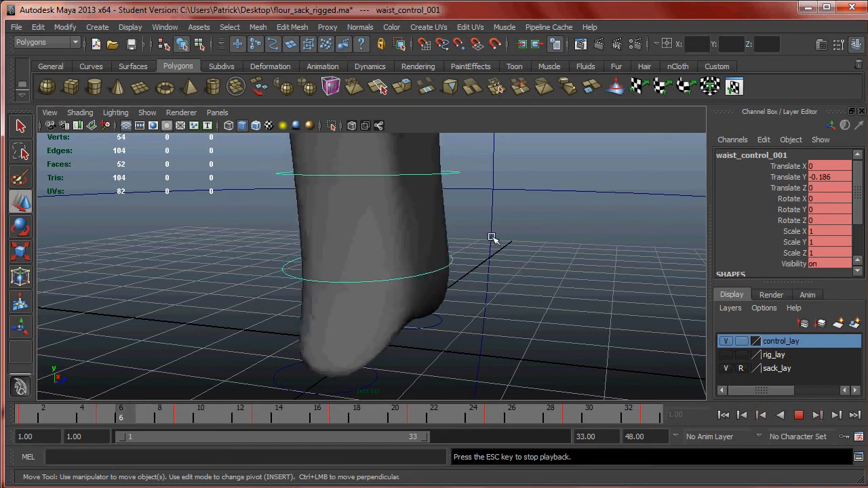
alt+right_drag(513, 240, 443, 196)
alt+drag(443, 196, 422, 214)
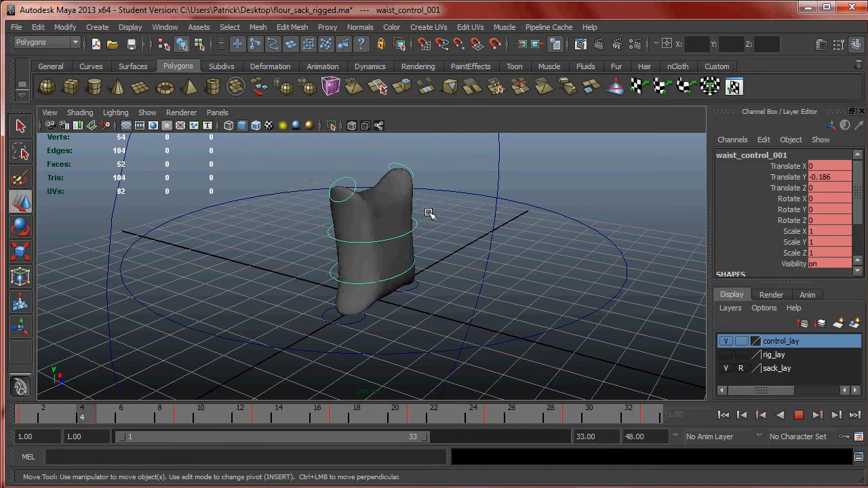
click(798, 414)
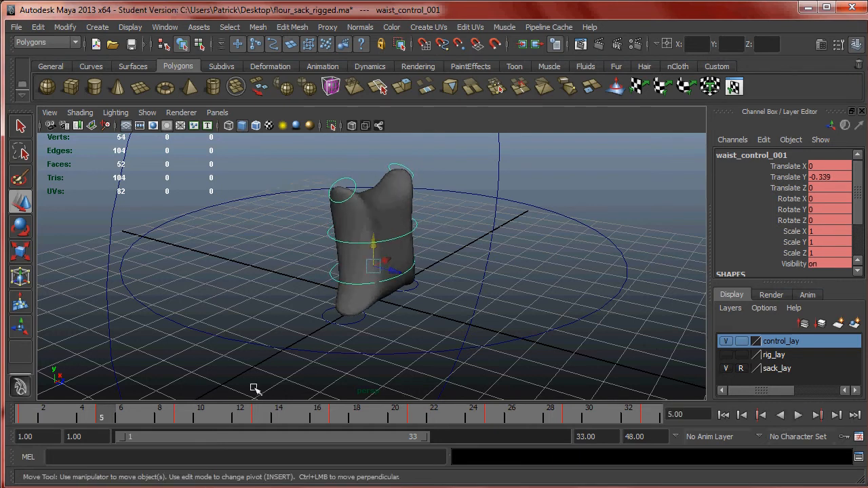
key(alt+v)
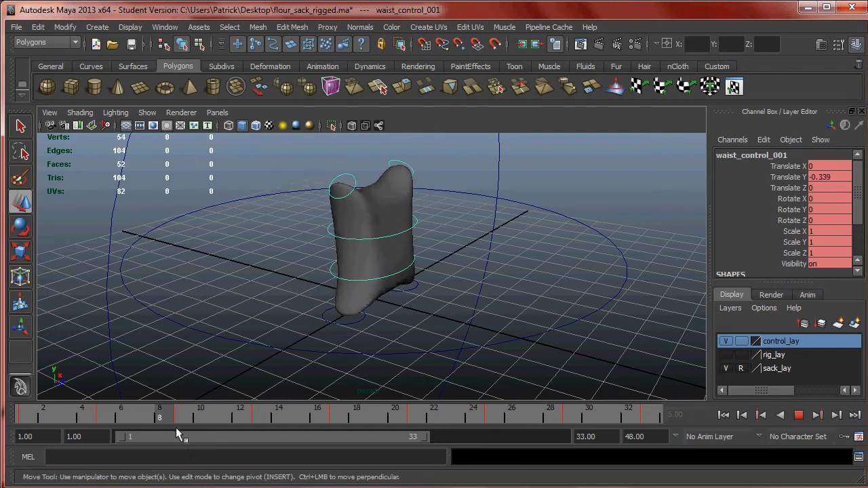
key(alt+v)
- Consult the chart's contact pose for the feet and select the right foot control at frame 1
key(alt+Tab)
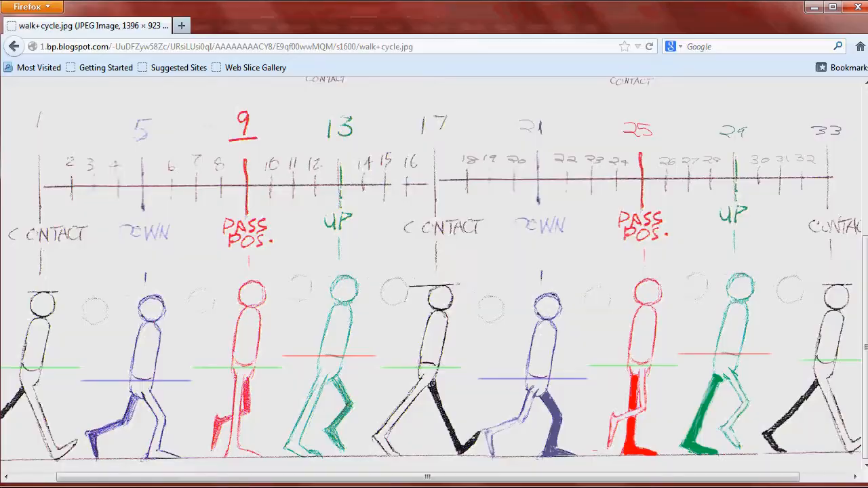
drag(214, 477, 158, 477)
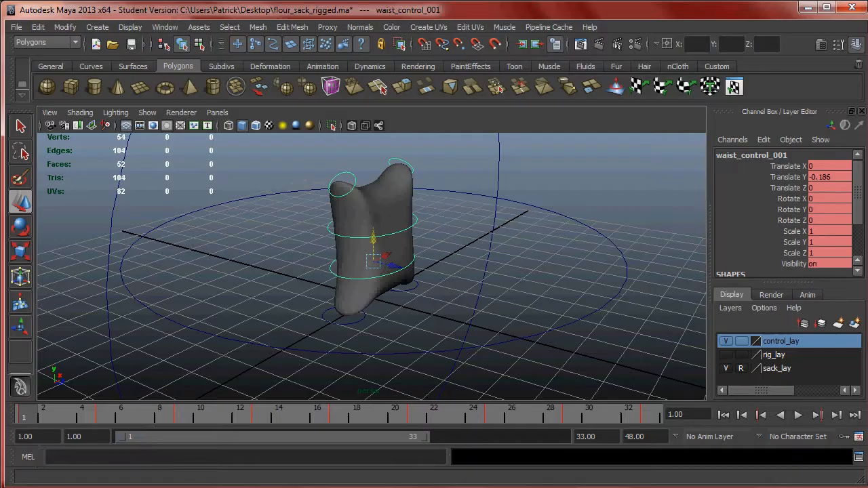
alt+drag(342, 300, 407, 288)
drag(67, 416, 11, 417)
click(364, 340)
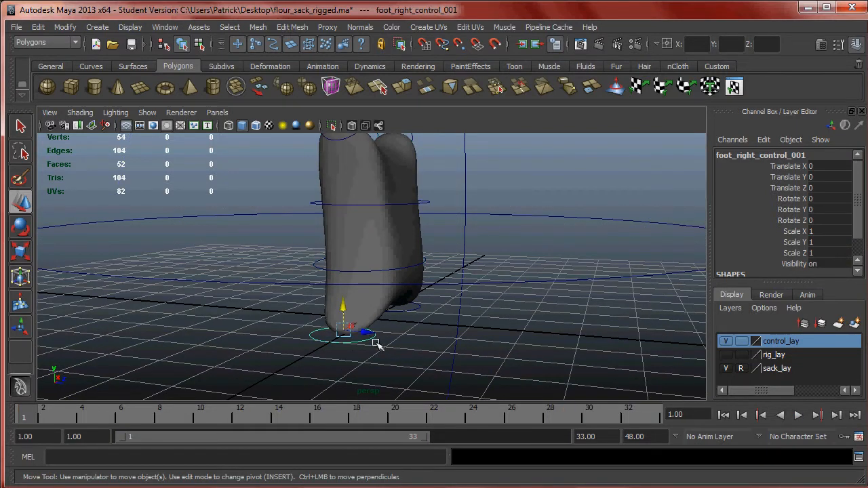
- From a side view, move the right foot control forward to Translate Z 0.584
scroll(378, 349, up, 3)
drag(382, 351, 426, 340)
click(351, 326)
drag(377, 322, 360, 333)
click(414, 345)
alt+drag(415, 345, 430, 344)
drag(431, 337, 432, 337)
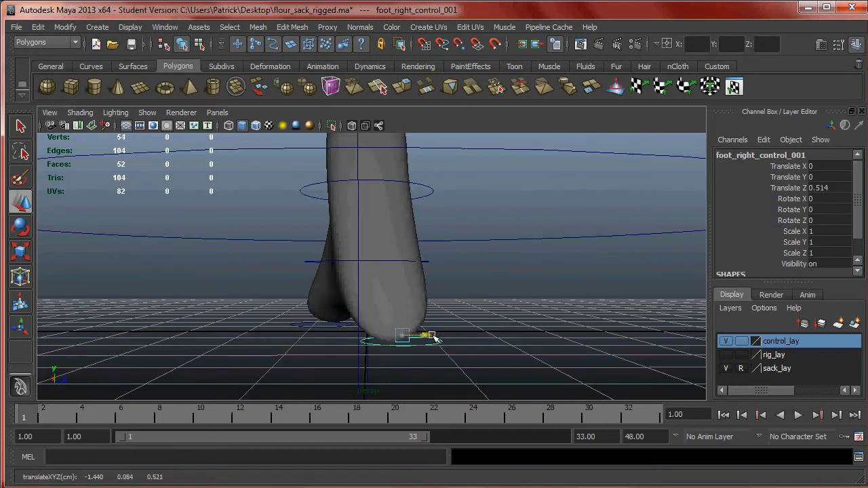
- Make the rig_lay layer visible and switch the viewport to wireframe so the leg joints can be seen
click(727, 355)
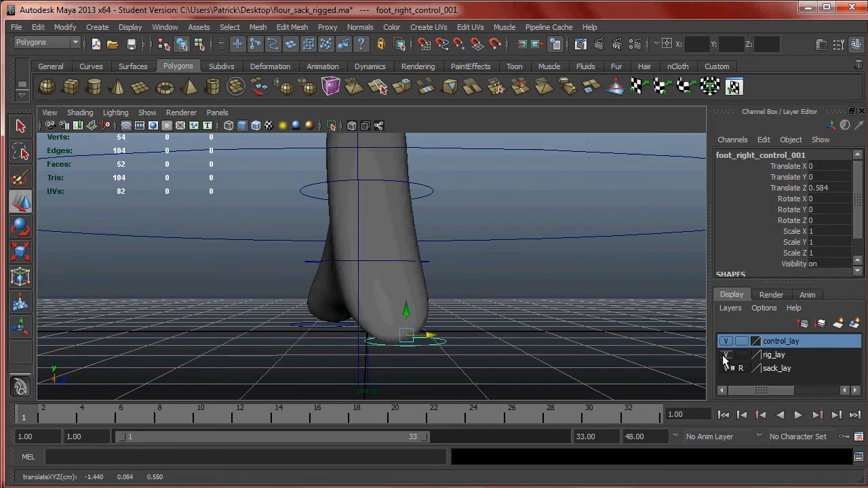
alt+drag(594, 310, 636, 339)
key(4)
- Position the right foot control at Translate X 0.455 and Translate Z 0.978 and key it at frame 1
alt+drag(508, 333, 434, 347)
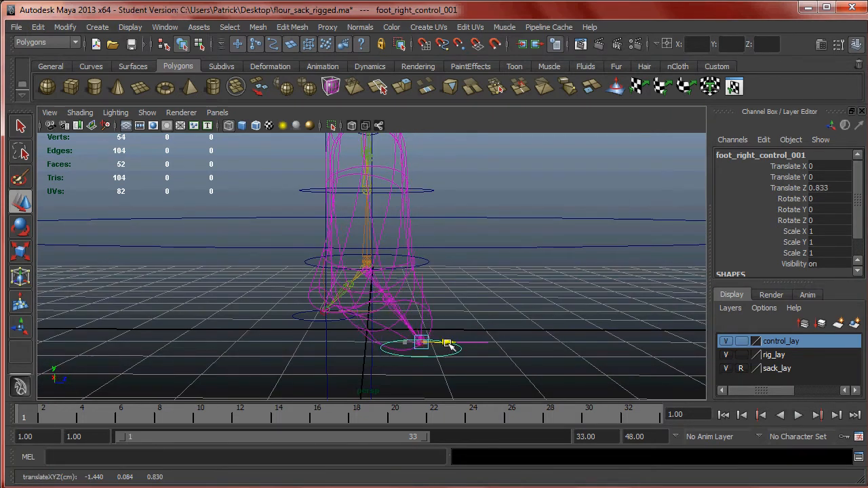
alt+drag(434, 330, 477, 336)
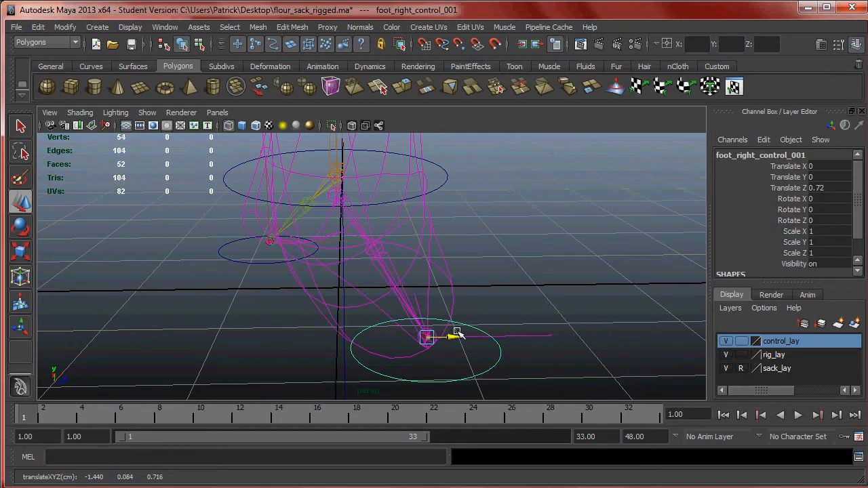
mouse_move(476, 327)
alt+mouse_down()
mouse_move(471, 306)
mouse_move(477, 314)
alt+mouse_up()
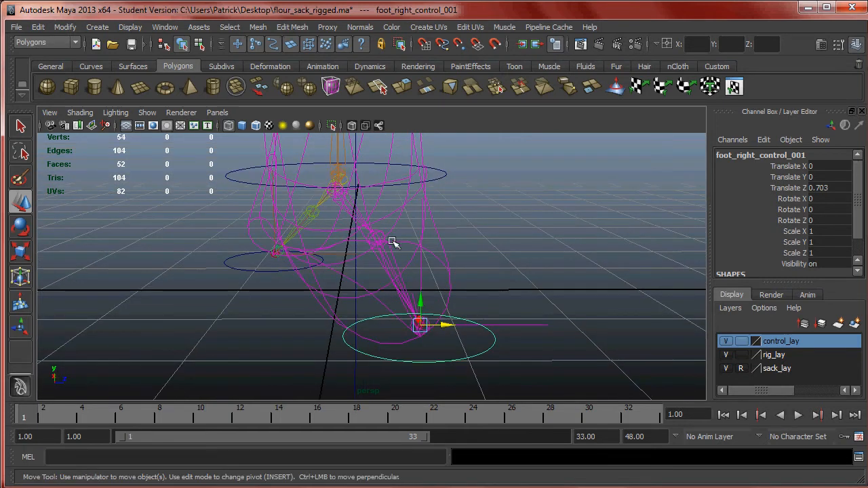
key(s)
alt+drag(381, 252, 324, 282)
drag(446, 303, 478, 303)
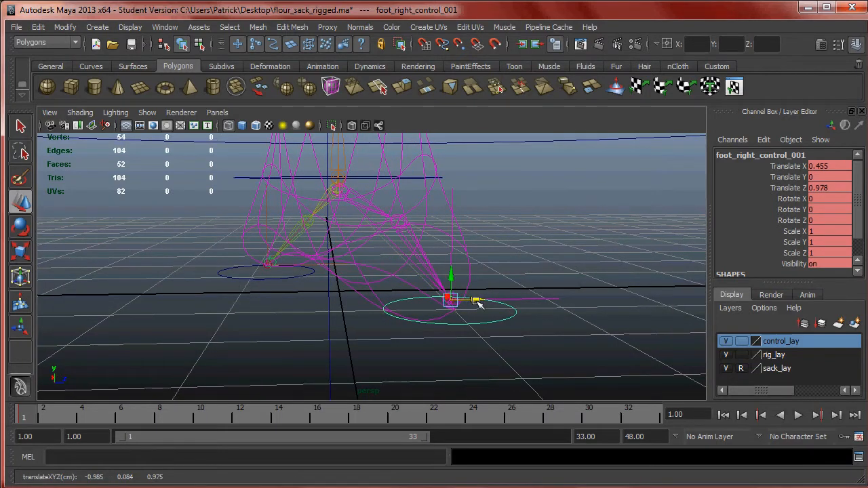
- Select the left foot control and move it backward and sideways to Translate X -0.532 and Translate Z -0.841
alt+drag(283, 297, 331, 332)
click(244, 320)
drag(258, 332, 305, 338)
alt+drag(389, 335, 364, 317)
click(282, 348)
drag(283, 348, 288, 348)
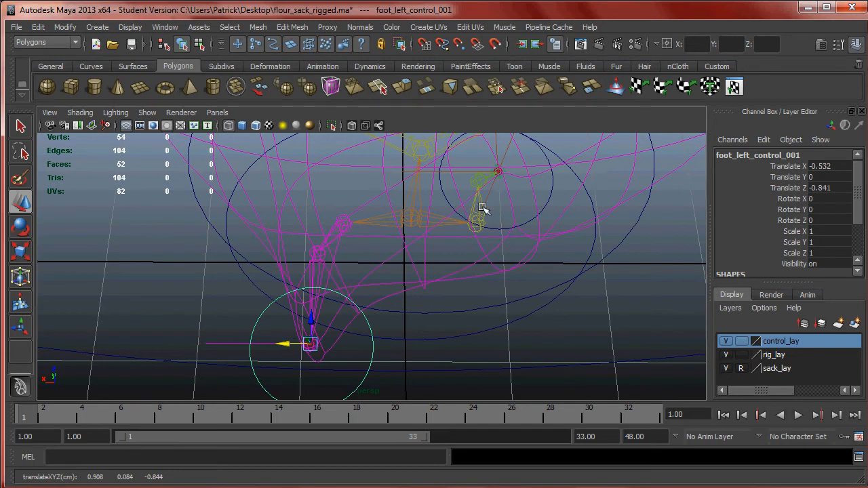
- Match the left foot control's sideways offset to the right foot's by moving it to Translate X -0.443, and key it at frame 1
click(552, 194)
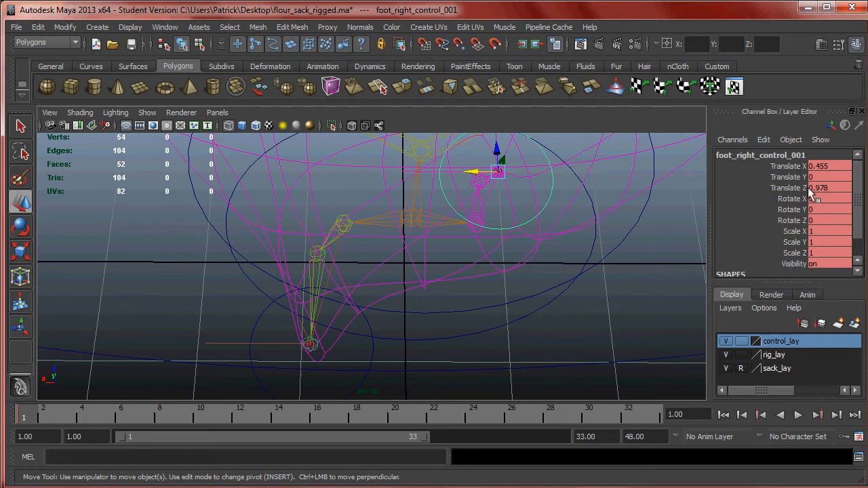
click(373, 354)
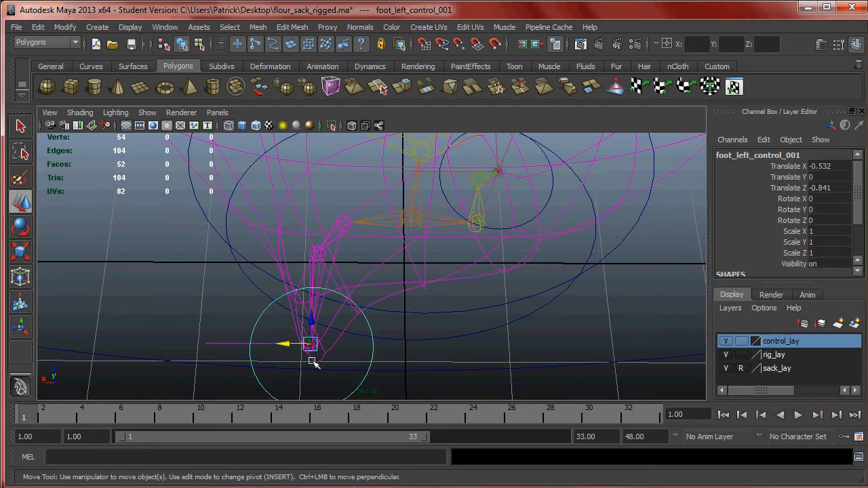
drag(286, 345, 298, 348)
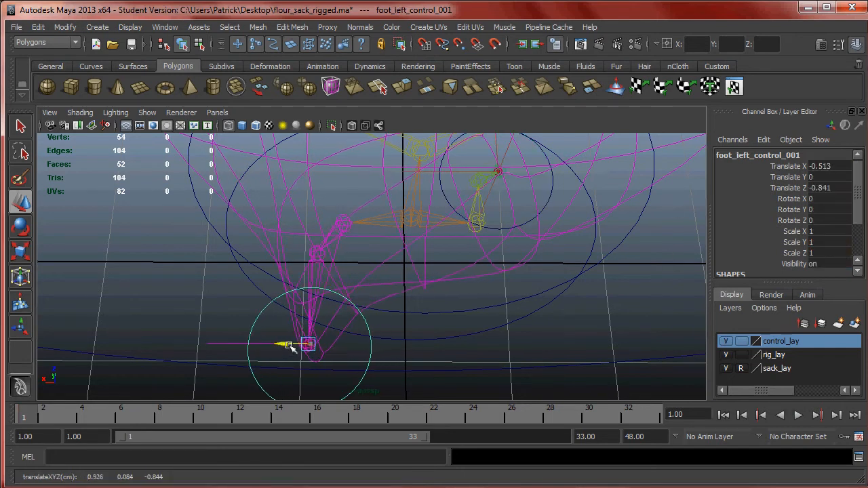
click(545, 204)
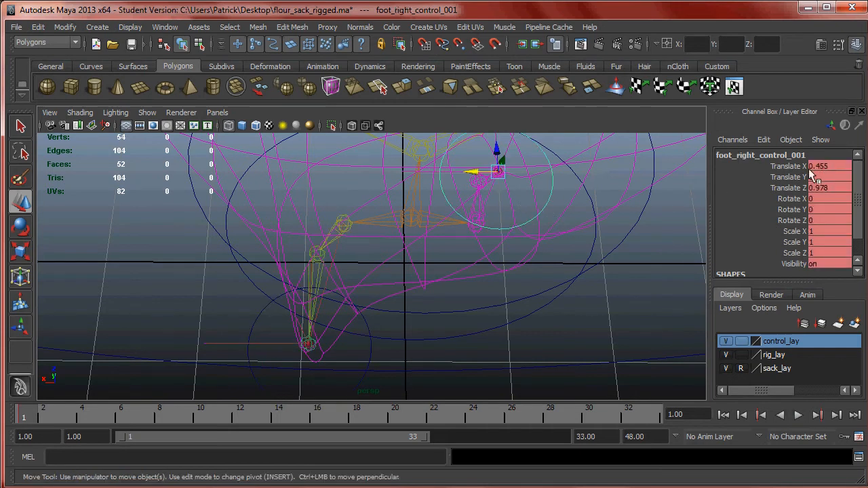
click(373, 364)
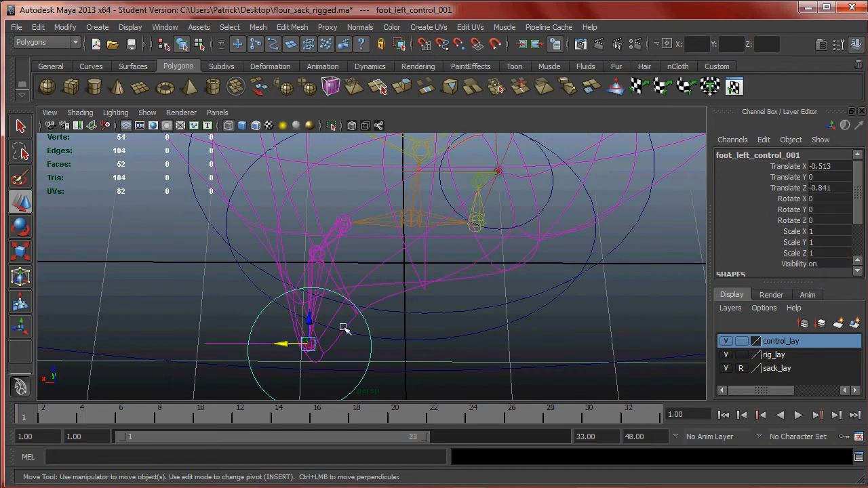
drag(285, 344, 270, 345)
alt+drag(416, 288, 389, 237)
alt+drag(381, 280, 305, 247)
key(s)
- Return the viewport to smooth shading and compare the frame 1 pose with the first Contact pose in the walk cycle chart
alt+middle_drag(305, 246, 405, 295)
key(5)
mouse_move(405, 295)
alt+mouse_down()
mouse_move(453, 283)
mouse_move(447, 287)
alt+mouse_up()
key(alt+Tab)
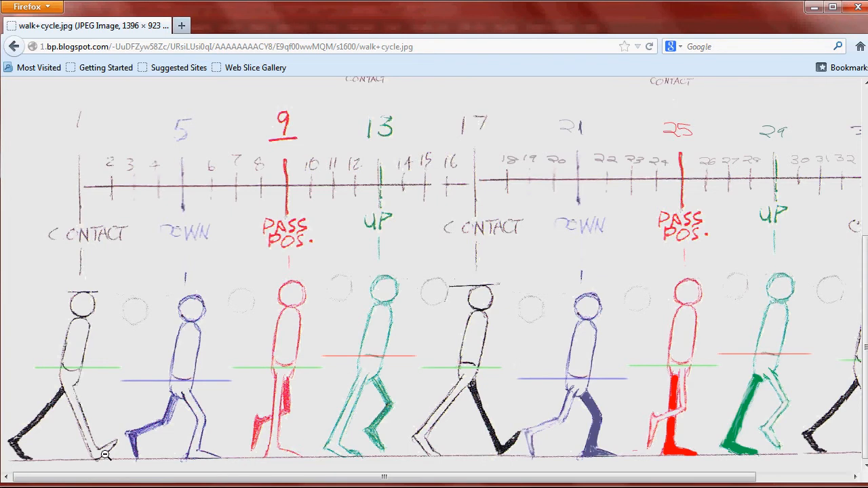
key(alt+Tab)
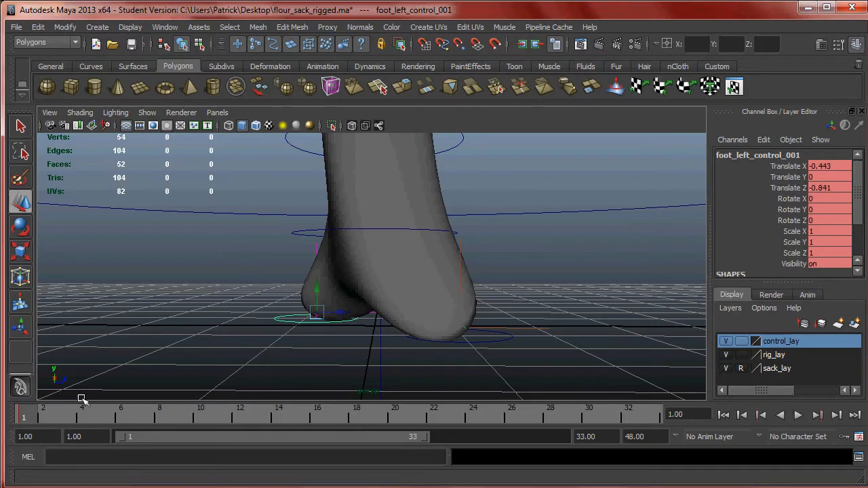
key(alt+Tab)
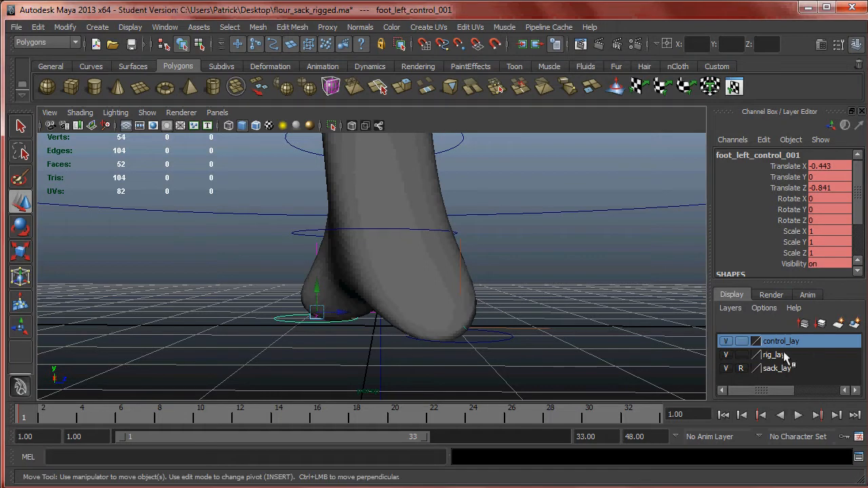
- Turn on X-Ray Joints so the skeleton shows through the shaded sack, and play the animation
click(80, 113)
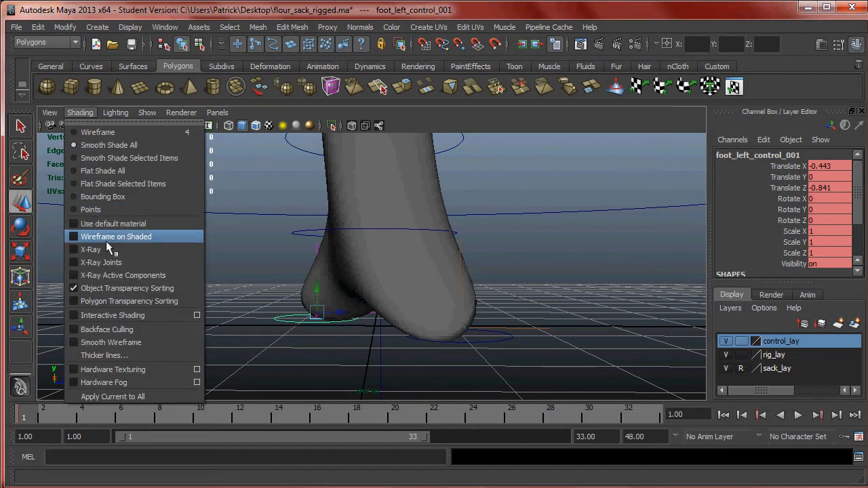
click(115, 263)
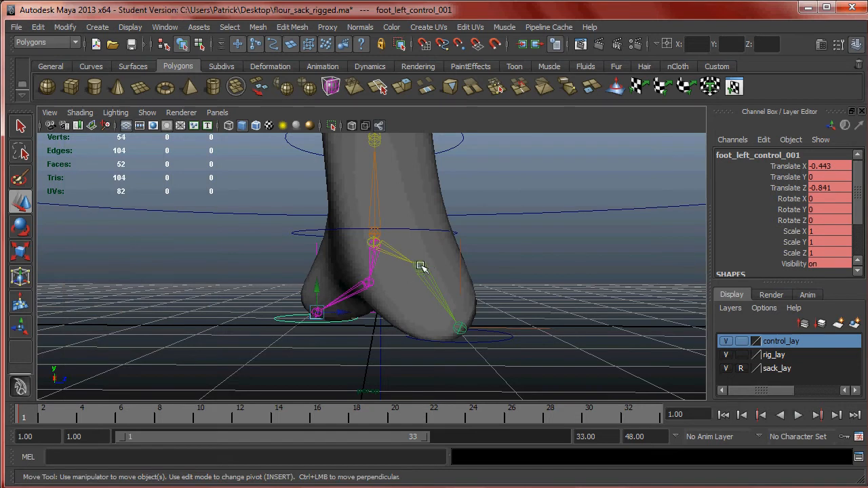
key(alt)
alt+drag(457, 230, 395, 264)
key(alt+v)
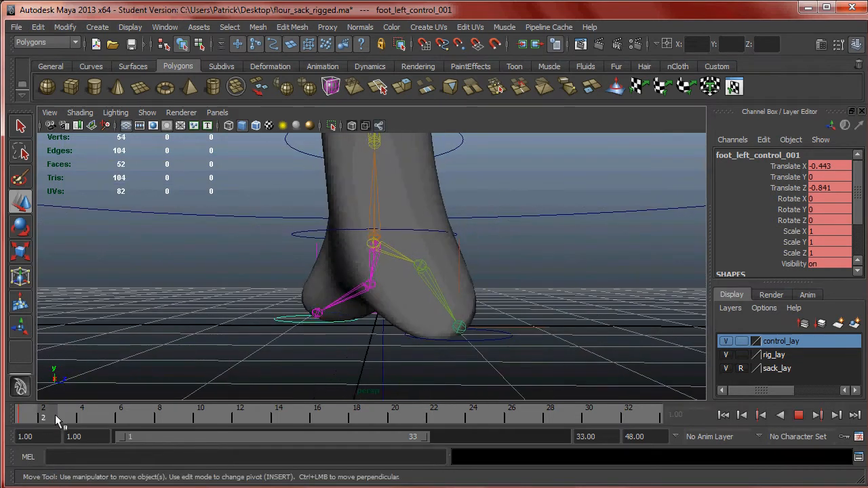
- At frame 5, check the chart's Down pose, lower the waist control to Translate Y -0.356 and play the animation
click(101, 417)
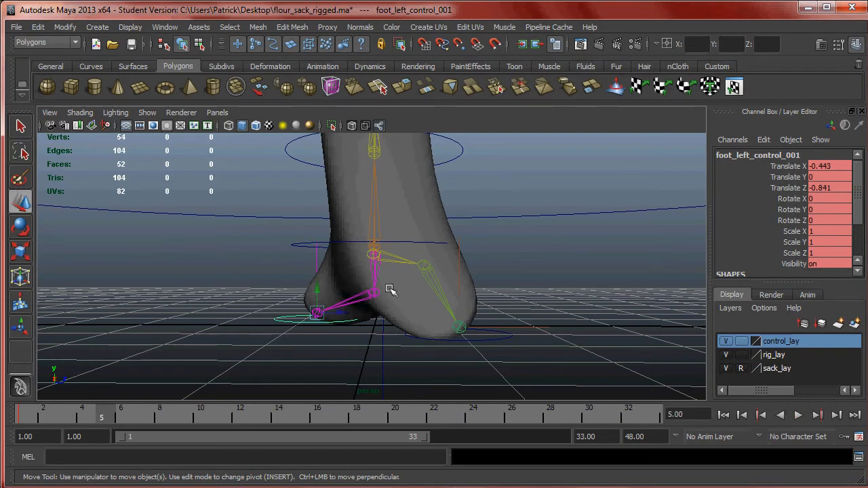
click(113, 487)
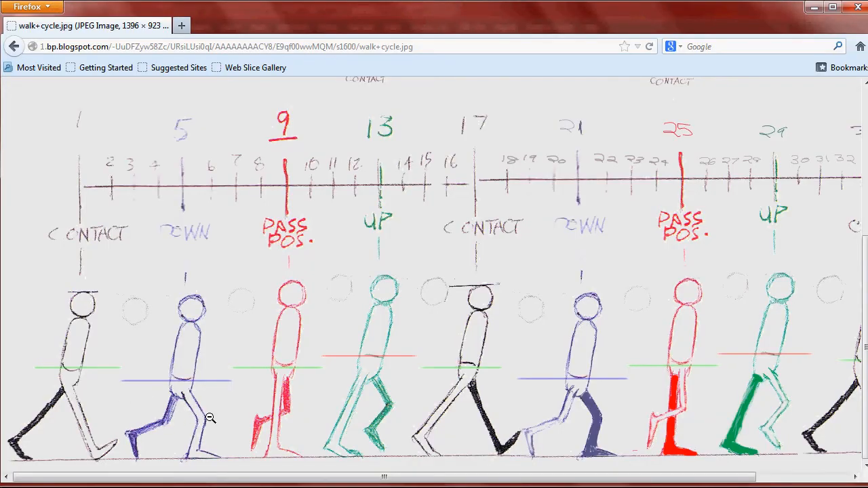
key(alt+Tab)
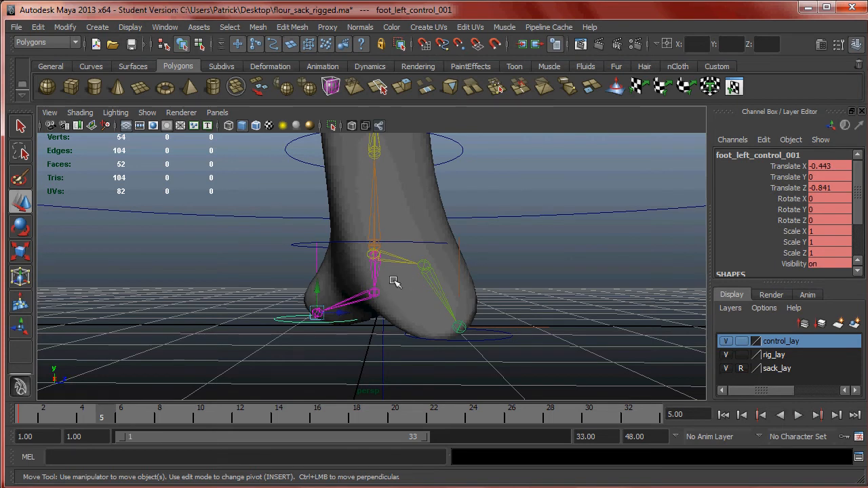
click(418, 235)
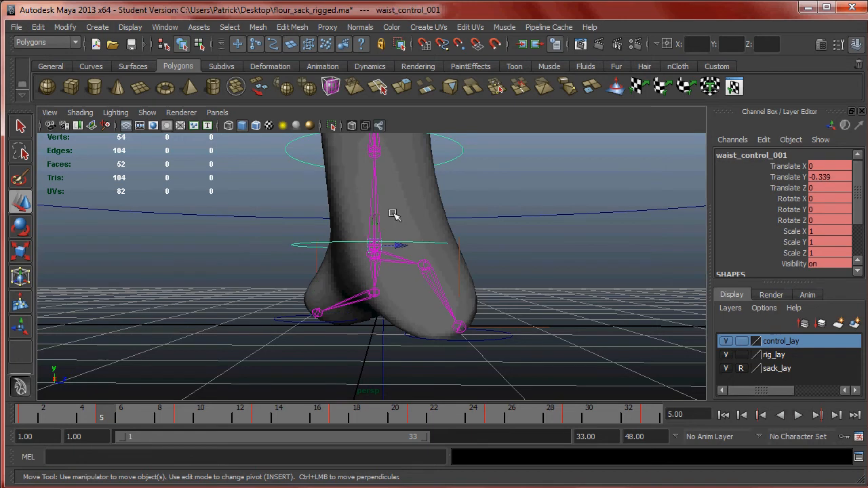
drag(380, 229, 309, 324)
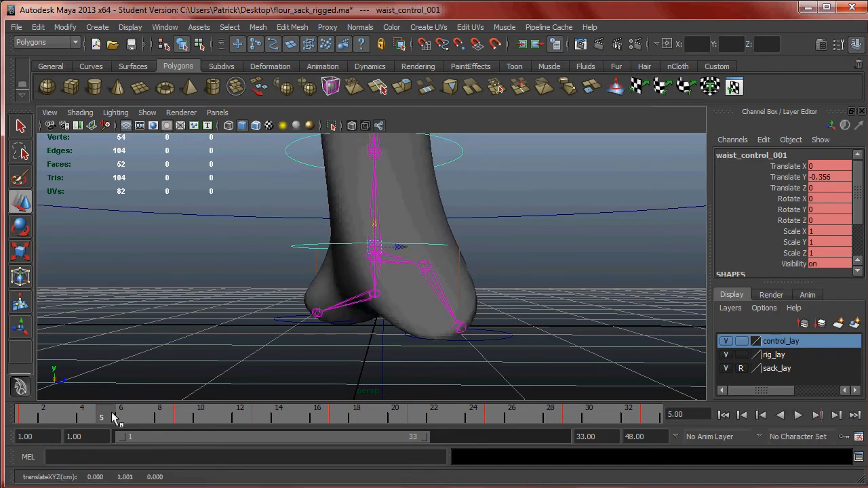
key(alt+v)
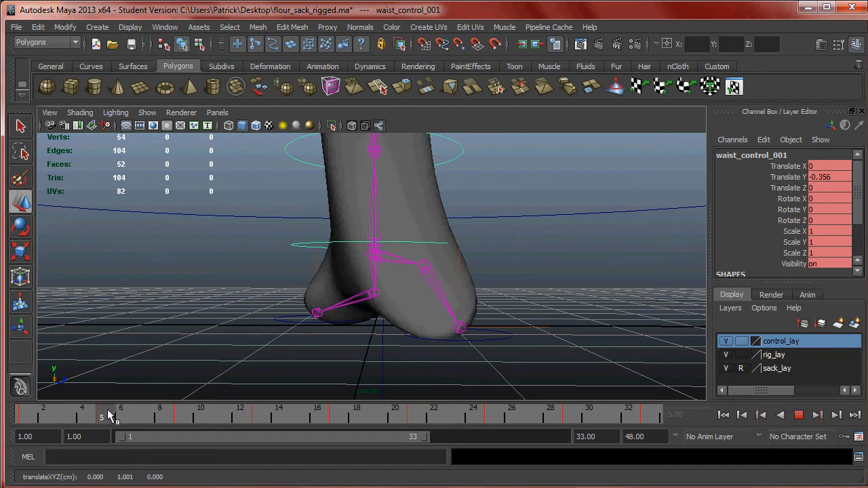
- Following the chart's Pass Position, move the right foot control back to Translate Z 0.133 at frame 9
click(73, 487)
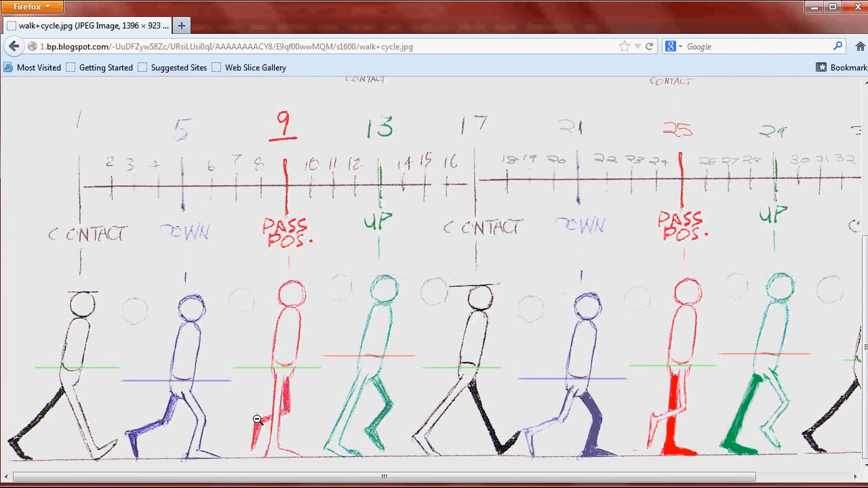
click(164, 487)
click(121, 415)
drag(169, 422, 179, 419)
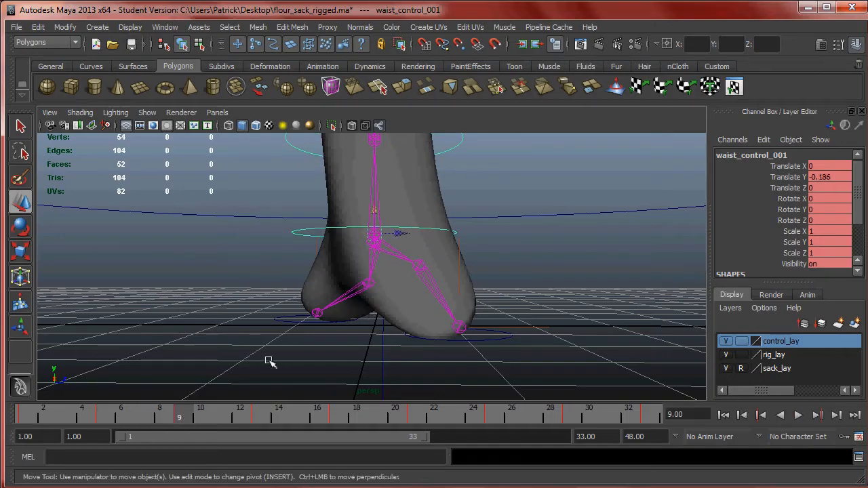
click(473, 342)
click(476, 339)
drag(488, 327, 401, 329)
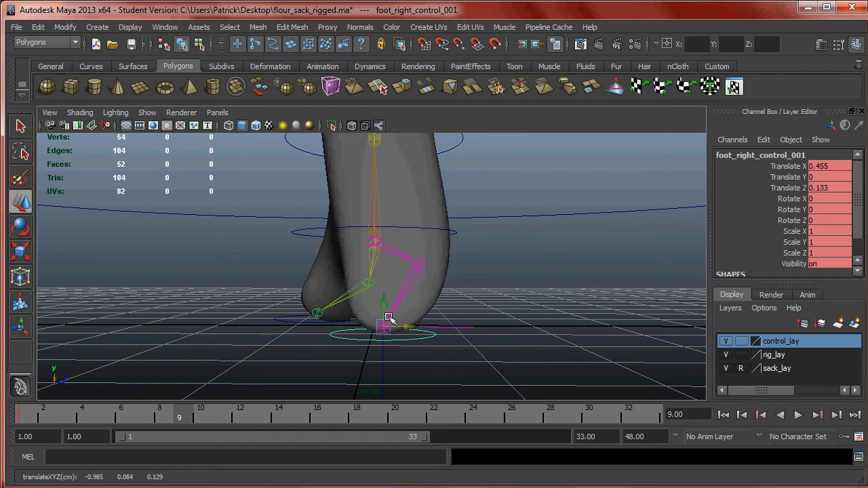
- At frame 9, raise the left foot control to Translate Y 0.402 and bring it forward to Translate Z -0.249
click(312, 314)
drag(318, 298, 341, 293)
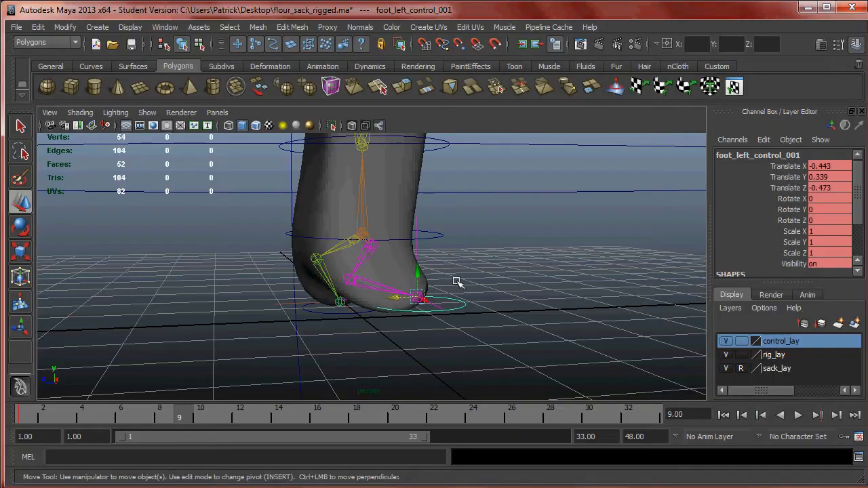
mouse_move(457, 287)
alt+mouse_down()
mouse_move(455, 265)
mouse_move(451, 280)
alt+mouse_up()
alt+right_drag(450, 281, 475, 297)
alt+drag(475, 297, 392, 292)
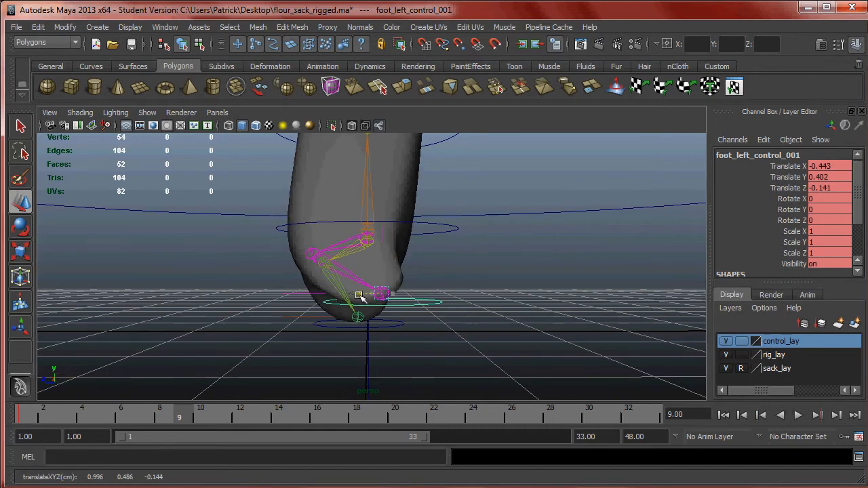
mouse_move(407, 297)
alt+mouse_down()
mouse_move(202, 290)
mouse_move(332, 289)
mouse_move(407, 317)
mouse_move(411, 310)
alt+mouse_up()
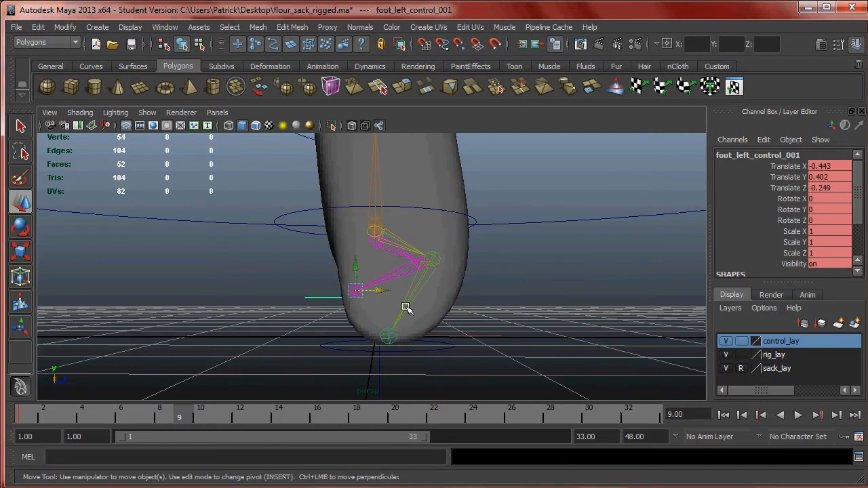
alt+drag(401, 301, 344, 300)
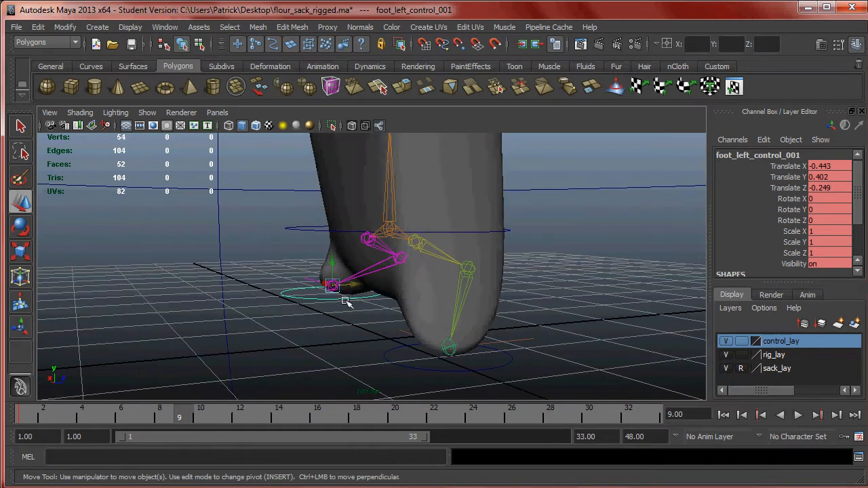
- Review the foot motion between frames 1 and 9 and examine the chart's Up pose for frame 13
click(509, 364)
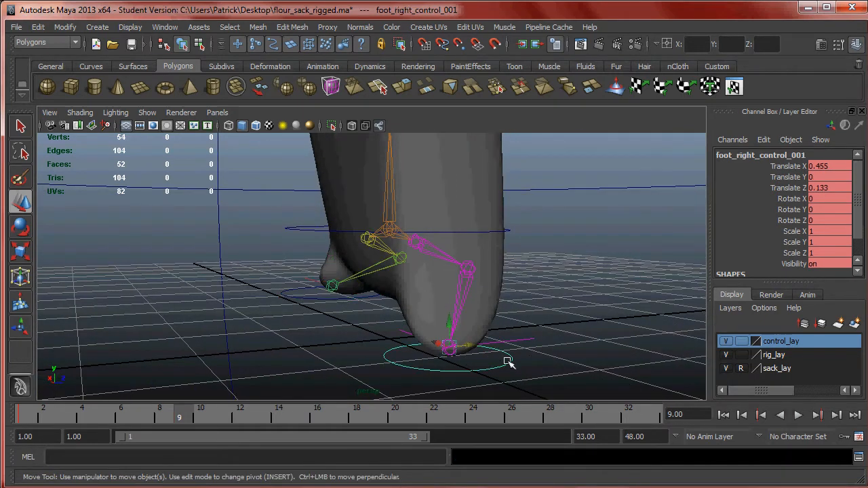
drag(188, 417, 7, 413)
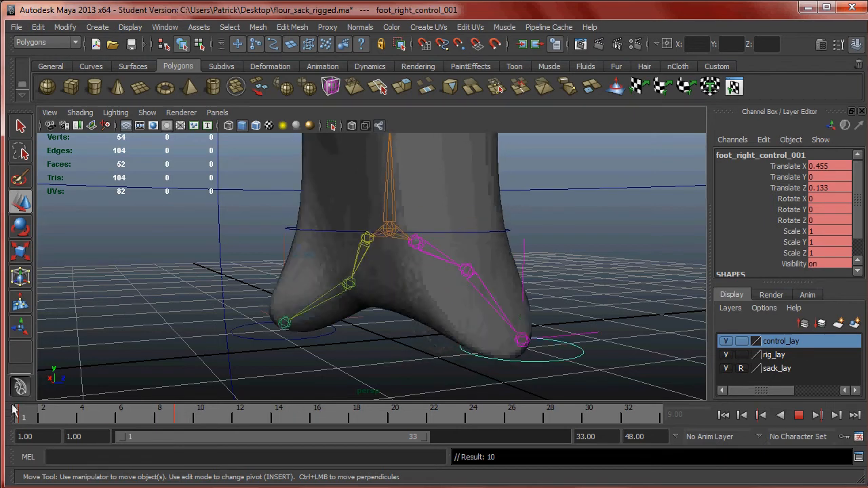
alt+drag(413, 281, 373, 283)
key(alt+Tab)
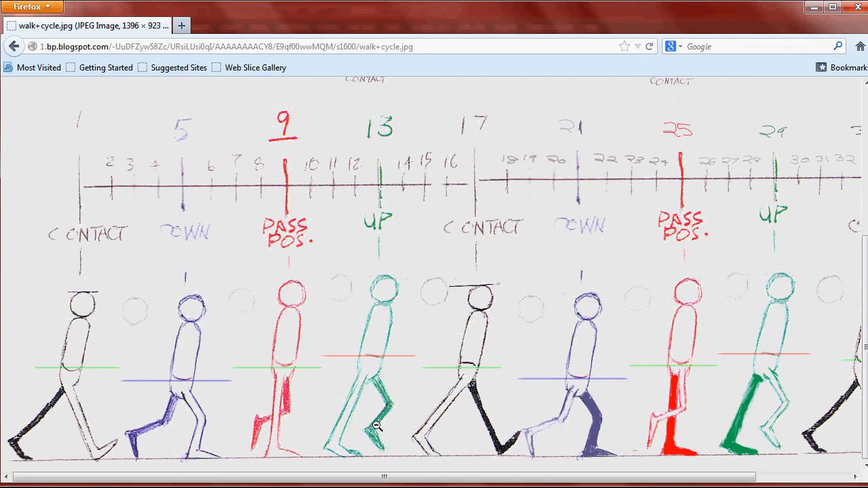
click(103, 487)
alt+drag(412, 316, 468, 272)
key(alt+Tab)
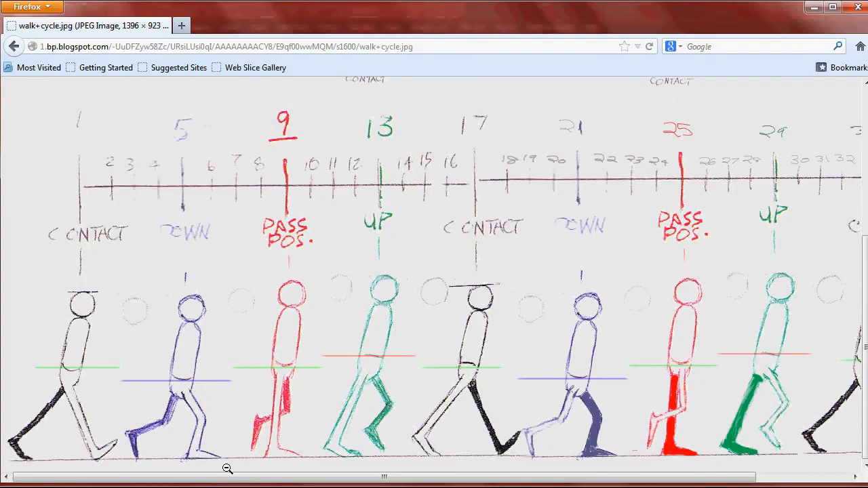
key(alt+Tab)
- At frame 13, move the left foot control forward to Translate X -0.434, Y 0.312 and Z 0.926, and key it
drag(209, 411, 263, 419)
alt+drag(327, 333, 388, 344)
click(368, 314)
drag(363, 305, 437, 320)
key(s)
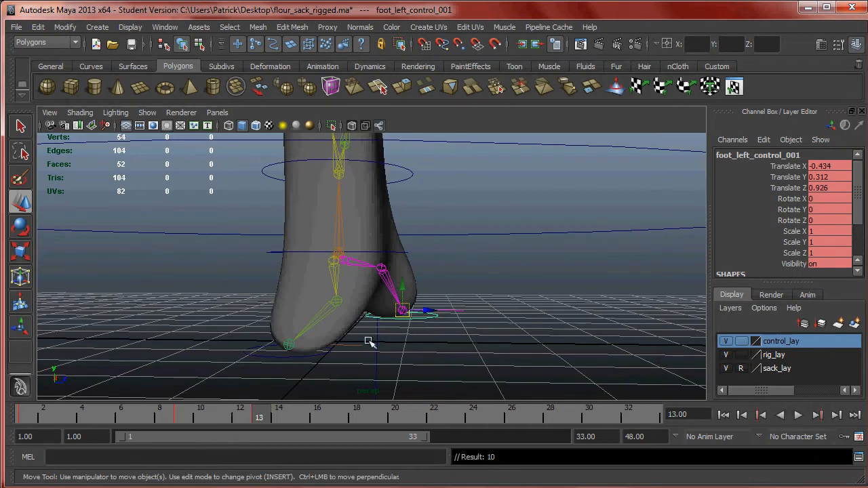
- Select the right foot control, go to frame 17 and check the chart's Contact pose, dismissing the Windows performance notification
click(310, 355)
mouse_move(269, 415)
mouse_down()
mouse_move(61, 400)
mouse_move(270, 400)
mouse_move(375, 411)
mouse_move(336, 414)
mouse_up()
click(271, 487)
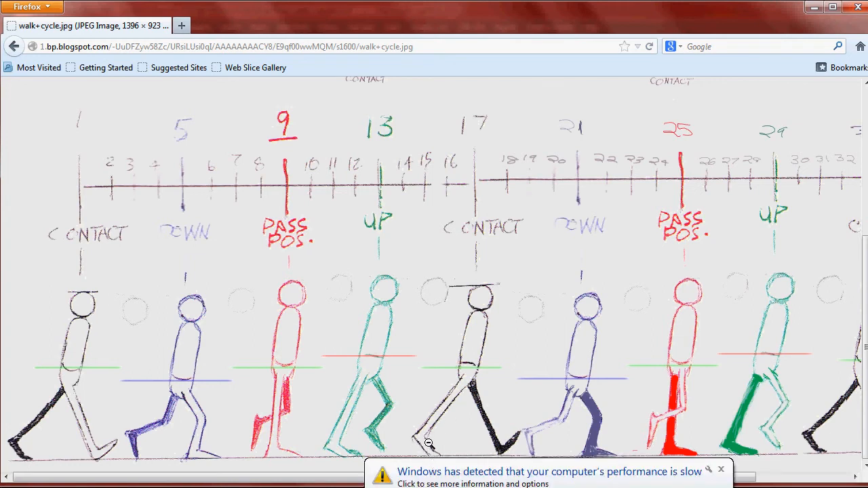
click(720, 469)
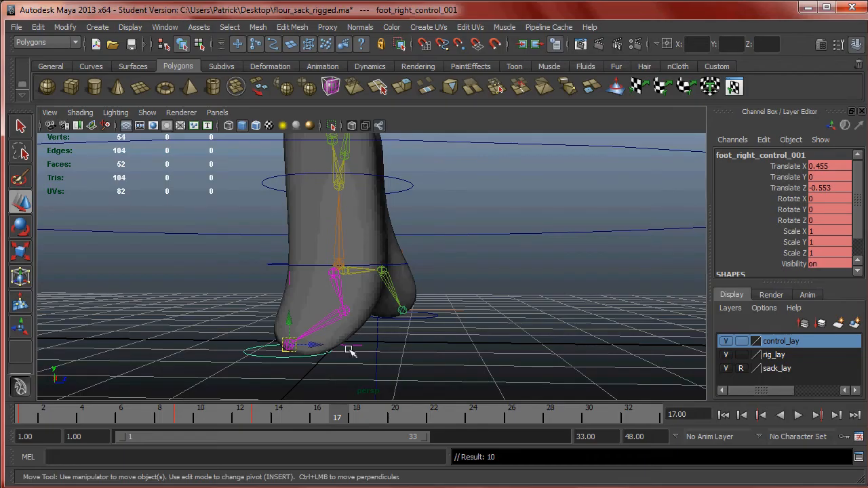
- Examine the sack's legs at frame 17 from several angles against the chart's second Contact pose
alt+drag(348, 352, 290, 349)
alt+right_drag(380, 350, 438, 350)
alt+drag(438, 351, 433, 366)
alt+right_drag(420, 326, 400, 283)
alt+middle_drag(403, 283, 404, 301)
alt+drag(404, 301, 398, 273)
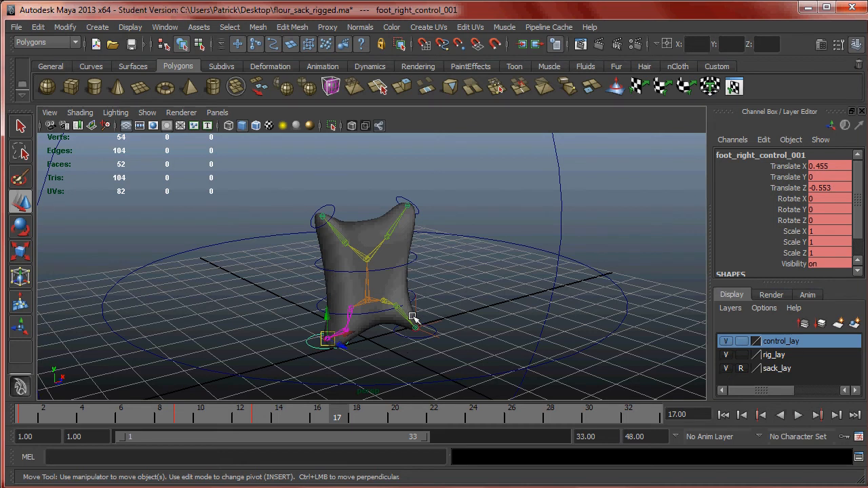
click(92, 487)
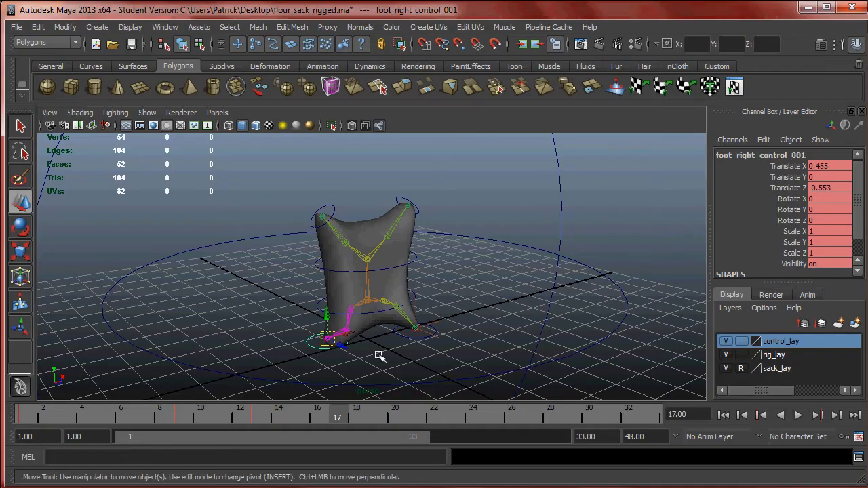
alt+drag(332, 317, 441, 325)
alt+middle_drag(440, 324, 446, 300)
alt+right_drag(446, 300, 527, 343)
alt+drag(528, 343, 508, 295)
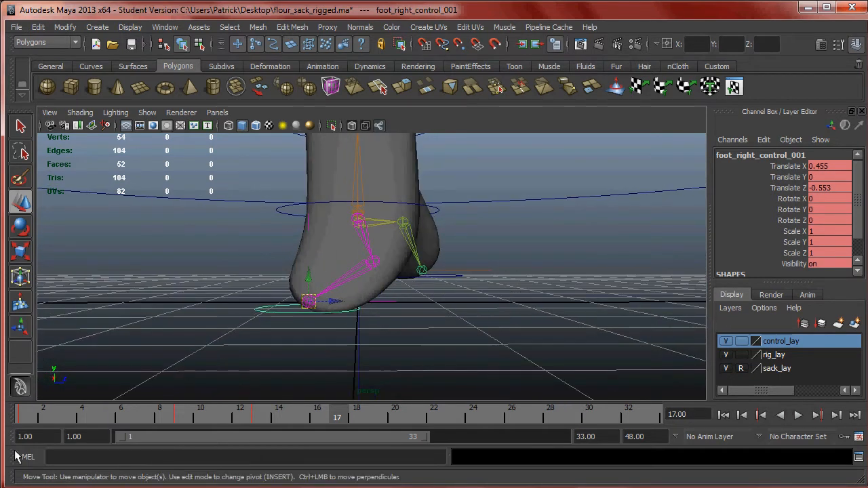
- Compare the sack's foot positions at frames 1 and 17 to judge how far apart the contact pose places them
key(alt+v)
click(19, 410)
alt+drag(352, 268, 349, 297)
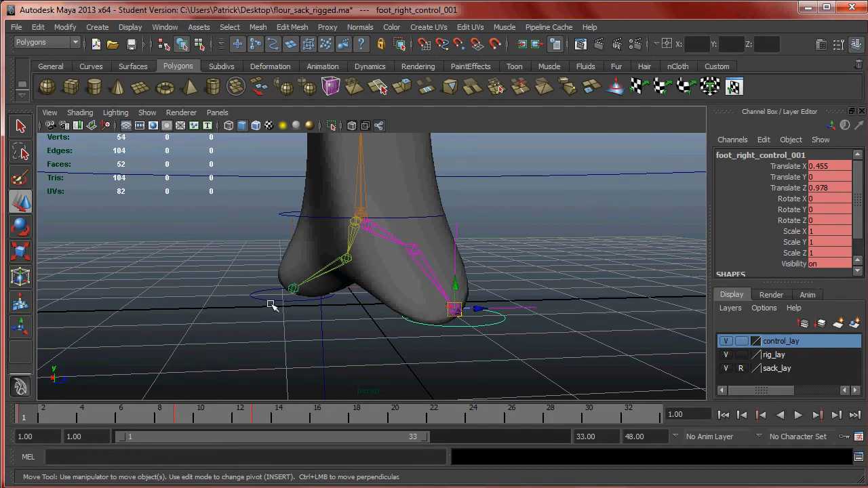
alt+drag(305, 308, 317, 311)
drag(62, 415, 27, 413)
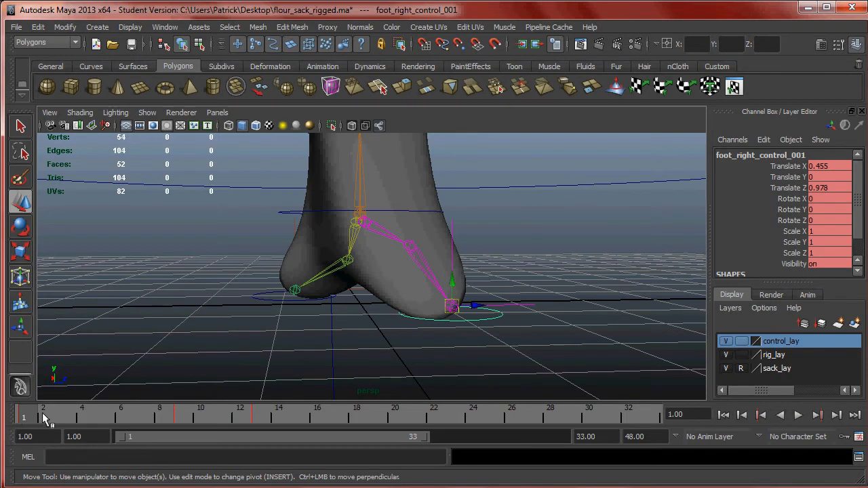
key(alt+v)
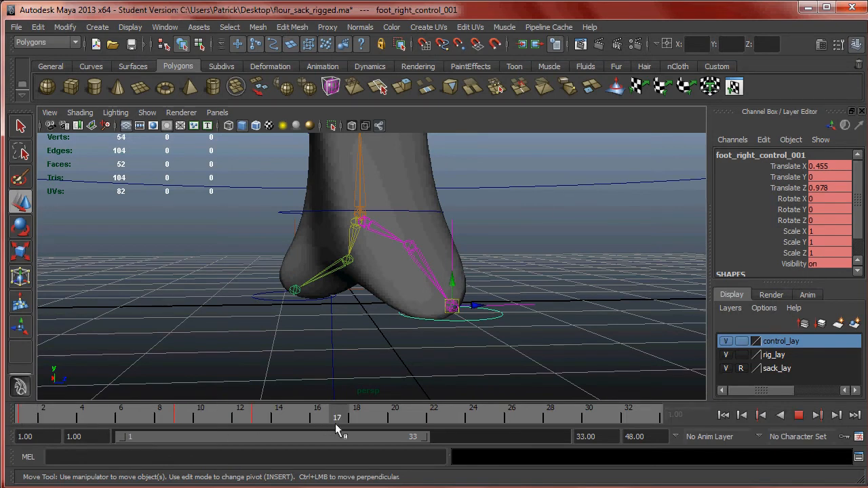
key(alt+v)
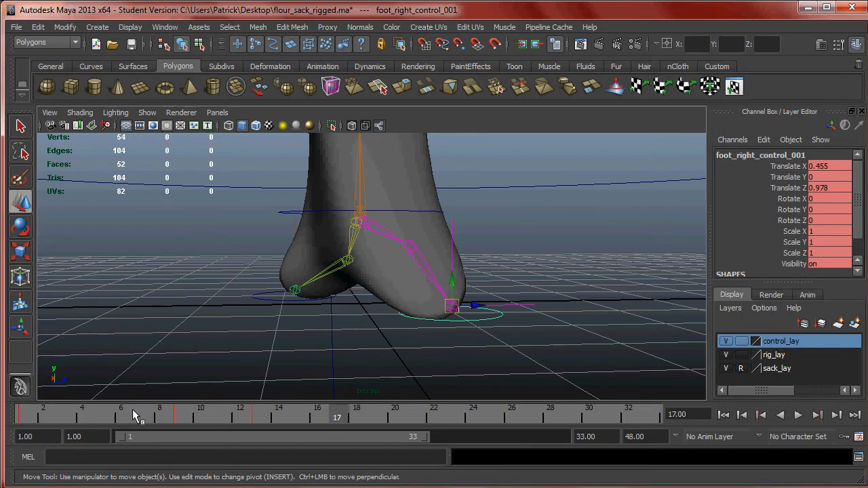
key(alt+v)
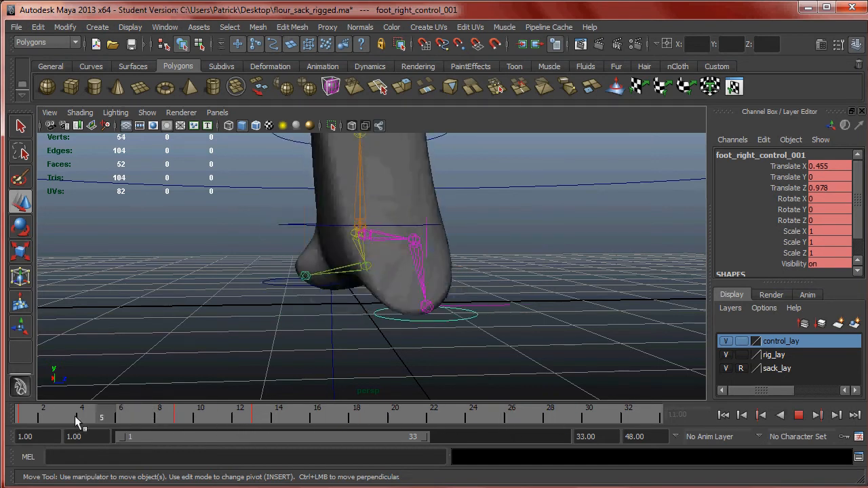
click(337, 421)
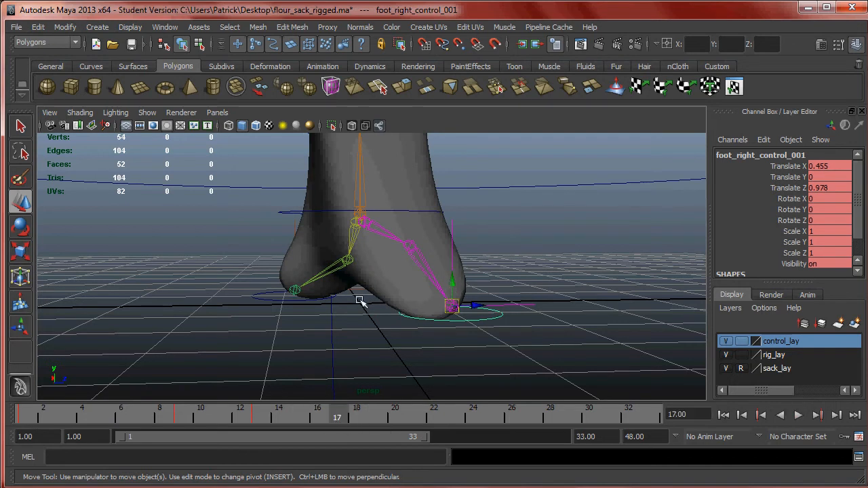
drag(21, 415, 55, 415)
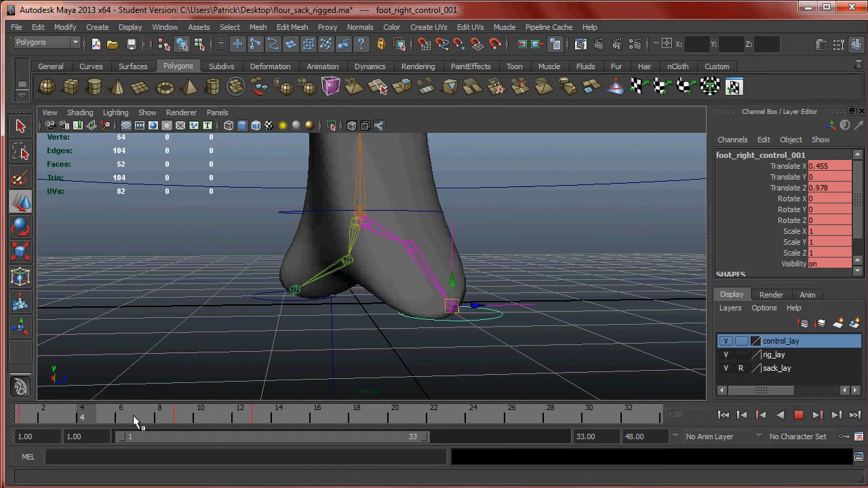
drag(328, 420, 331, 421)
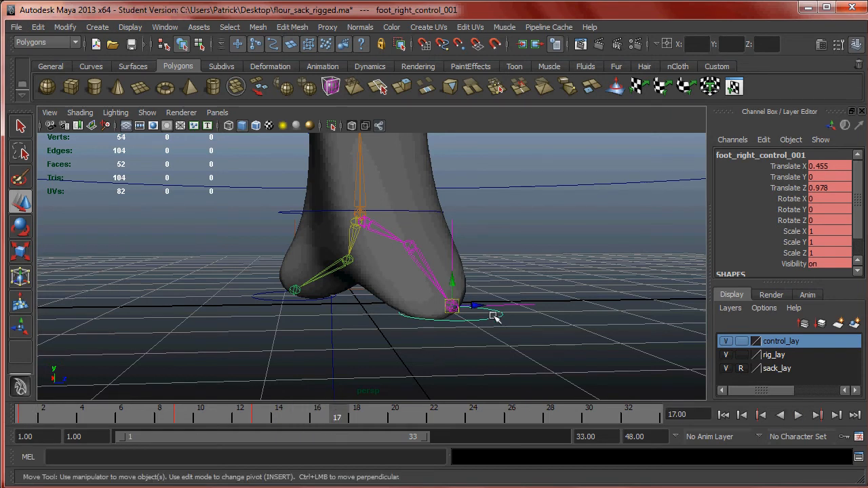
- At frame 17, move the right foot control backward to Translate Z -0.847, fine-tuning it in the side view, and key it
drag(479, 306, 321, 310)
key(space)
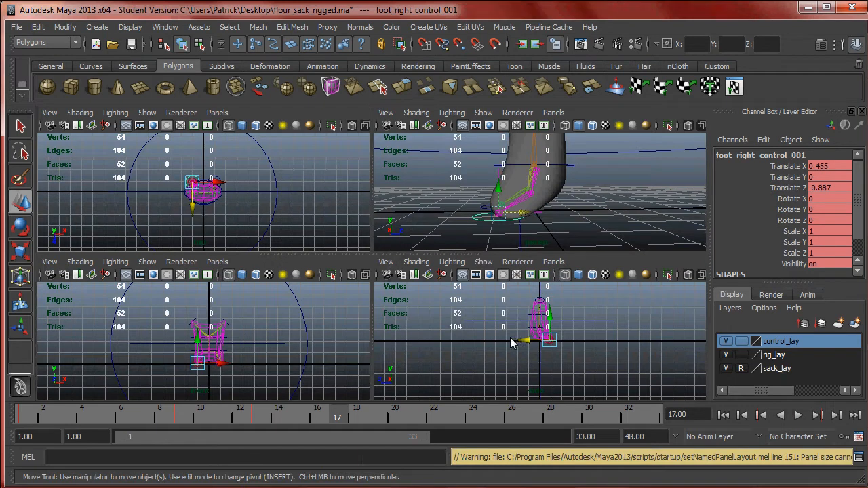
key(space)
scroll(445, 330, up, 5)
alt+middle_drag(466, 265, 371, 294)
alt+right_drag(372, 294, 682, 380)
alt+middle_drag(390, 347, 438, 327)
alt+right_drag(438, 328, 488, 331)
mouse_move(345, 302)
mouse_down()
mouse_move(324, 301)
mouse_move(339, 309)
mouse_up()
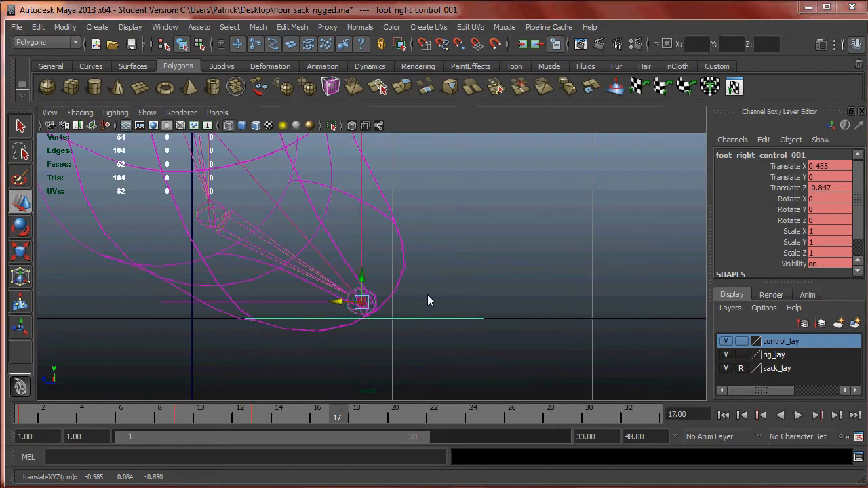
key(space)
key(space)
mouse_move(463, 251)
alt+mouse_down()
mouse_move(442, 248)
mouse_move(481, 244)
mouse_move(400, 295)
alt+mouse_up()
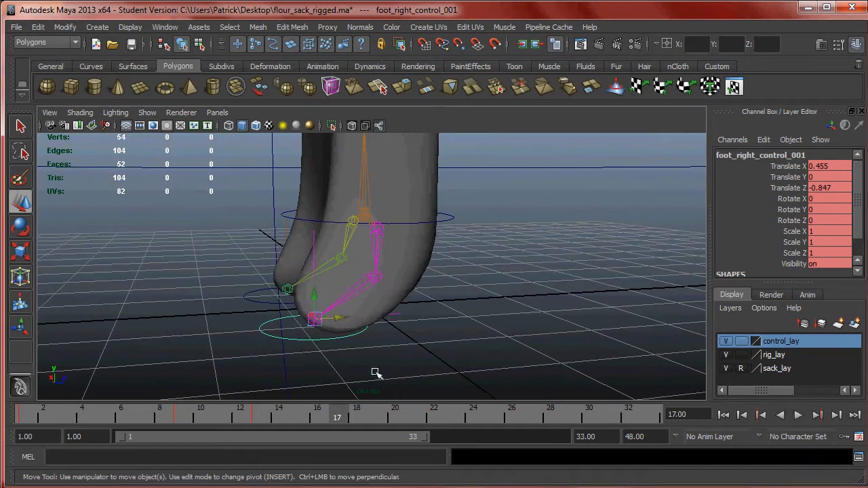
key(alt+v)
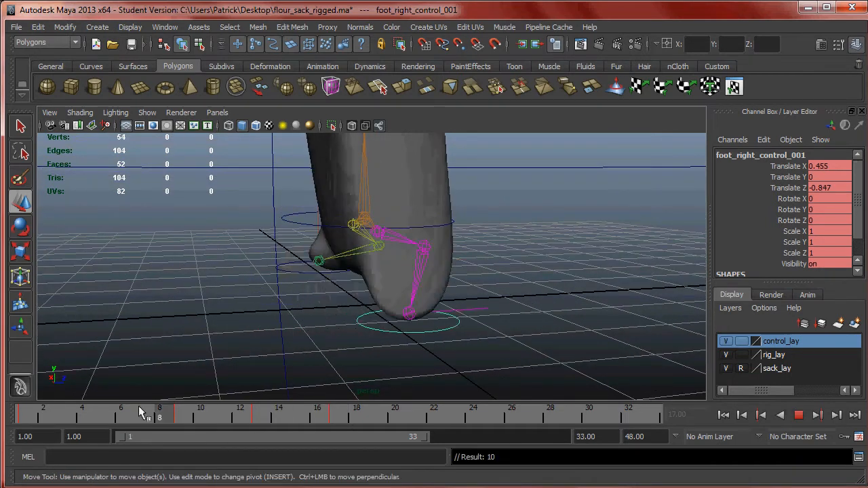
- Review the right foot's travel between frames 1 and 17 and compare its rear position with the left foot's at frame 1
click(42, 409)
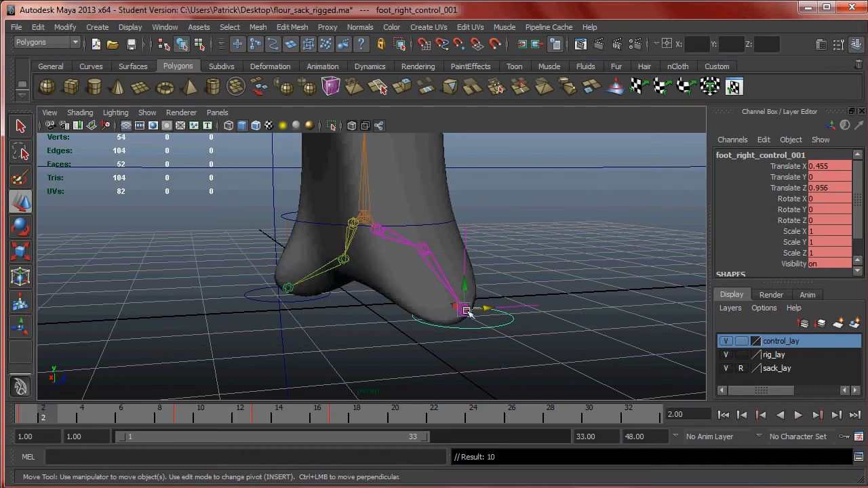
drag(47, 415, 334, 422)
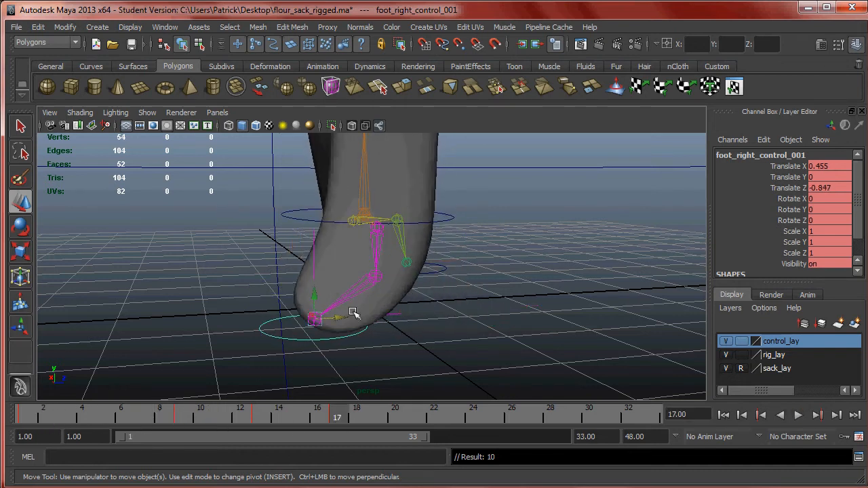
alt+drag(349, 344, 384, 329)
drag(337, 414, 26, 417)
alt+drag(228, 381, 326, 314)
click(336, 414)
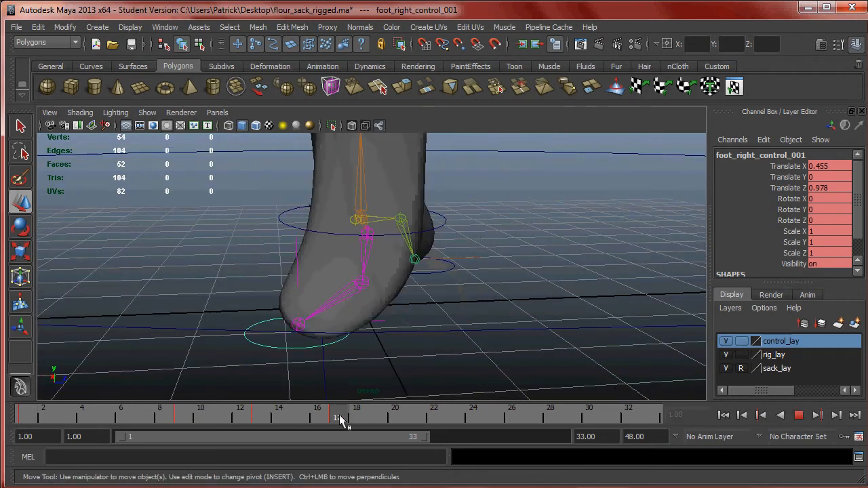
drag(342, 417, 22, 417)
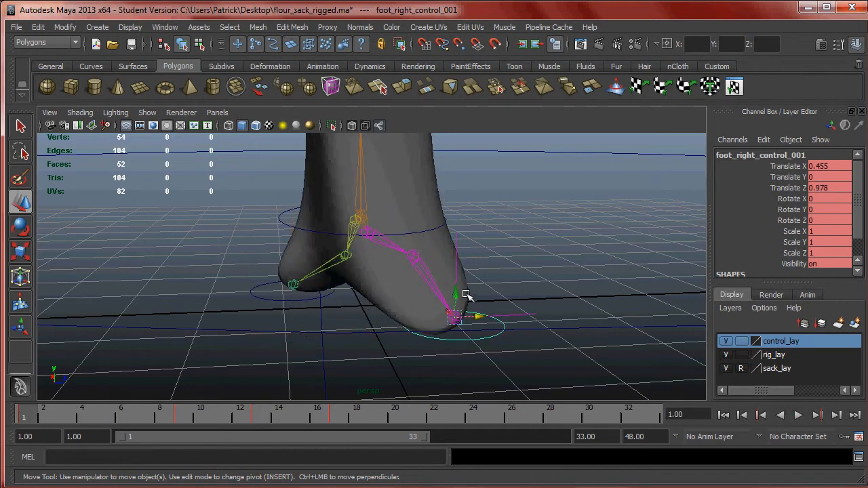
drag(266, 409, 29, 407)
key(alt+v)
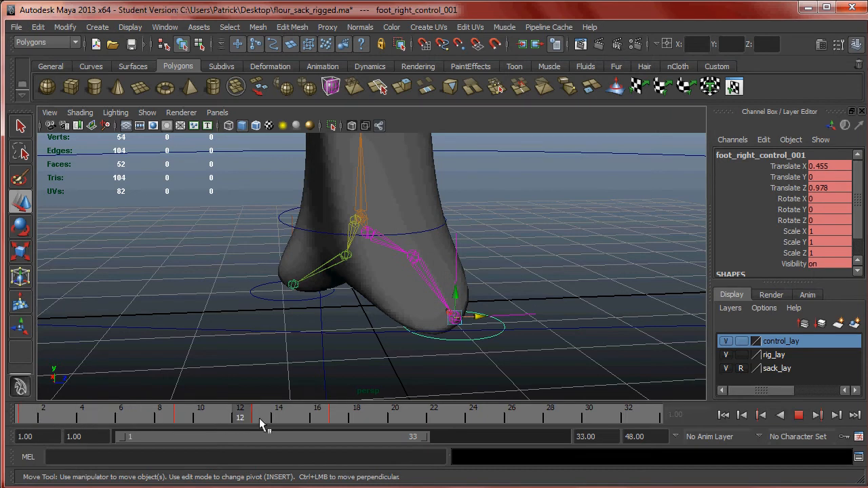
key(alt+v)
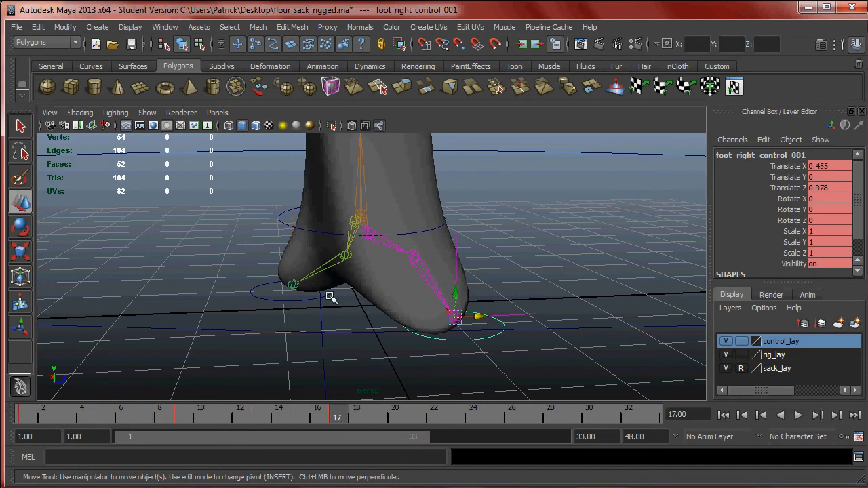
- Select the left foot control, move it forward to Translate Z 0.966 at frame 17, refining it in the side view, and key it
click(327, 294)
alt+drag(327, 294, 407, 325)
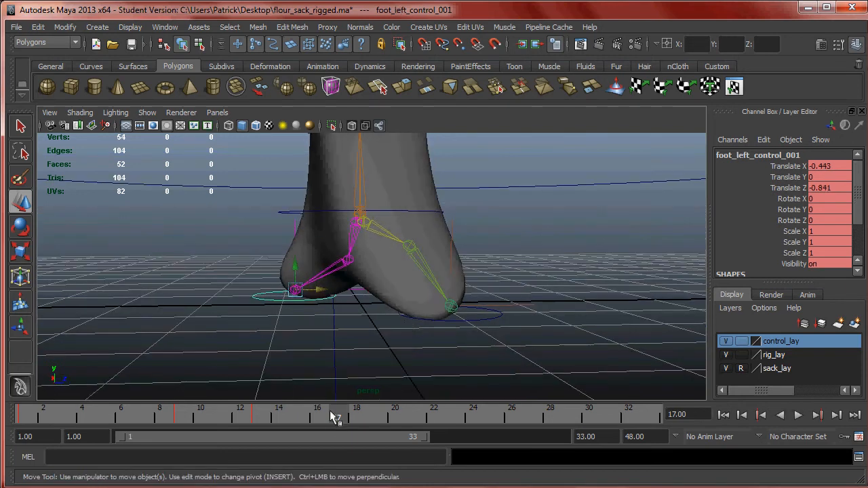
alt+drag(350, 301, 450, 286)
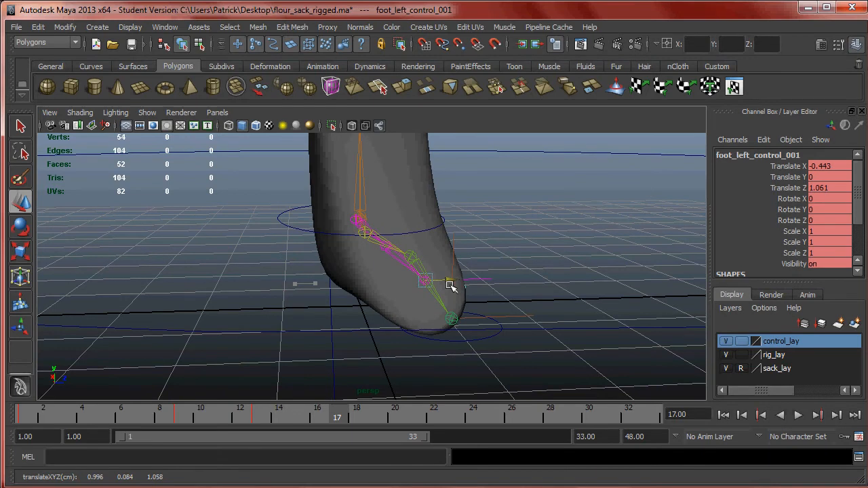
key(space)
key(space)
alt+middle_drag(373, 312, 428, 330)
mouse_move(267, 326)
mouse_down()
mouse_move(301, 328)
mouse_move(262, 330)
mouse_up()
key(ctrl+z)
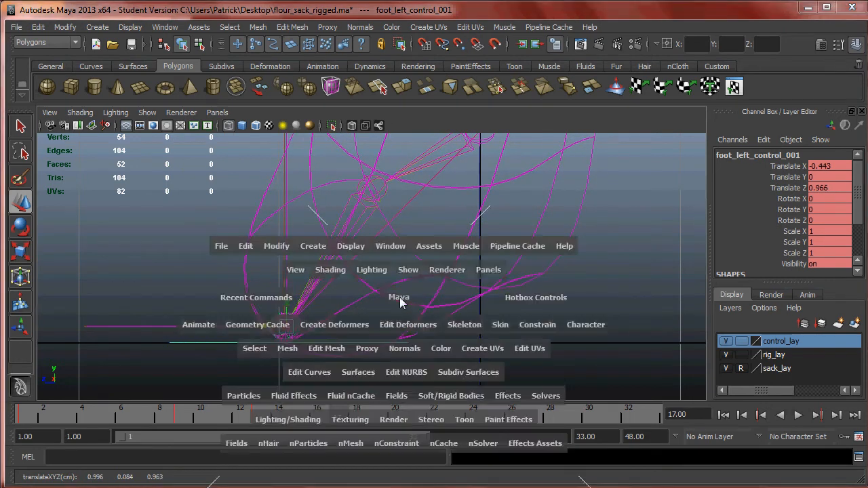
key(space)
key(space)
mouse_move(382, 295)
alt+mouse_down()
mouse_move(391, 291)
mouse_move(324, 297)
mouse_move(381, 295)
alt+mouse_up()
- Review the first full step from frame 1 to 17 and examine the contact pose from the opposite side
drag(339, 415, 6, 425)
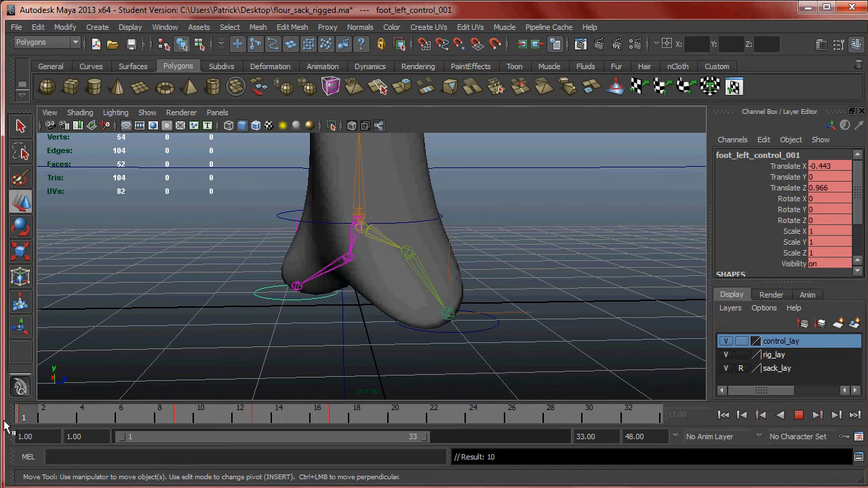
mouse_move(319, 415)
mouse_down()
mouse_move(293, 418)
mouse_move(336, 415)
mouse_move(66, 421)
mouse_move(333, 418)
mouse_up()
alt+drag(380, 316, 429, 319)
mouse_move(345, 421)
mouse_down()
mouse_move(34, 424)
mouse_move(336, 421)
mouse_up()
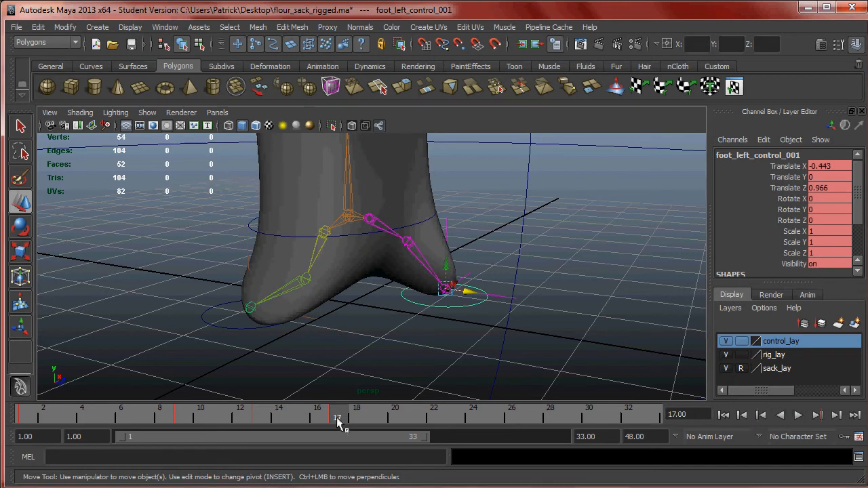
- Go to frame 21 and check the sack's feet against the chart's second Down pose
key(alt+Tab)
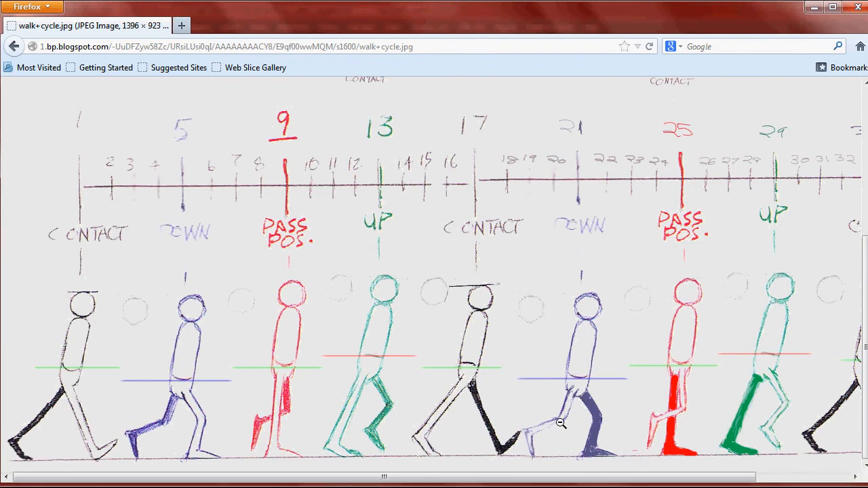
key(alt+Tab)
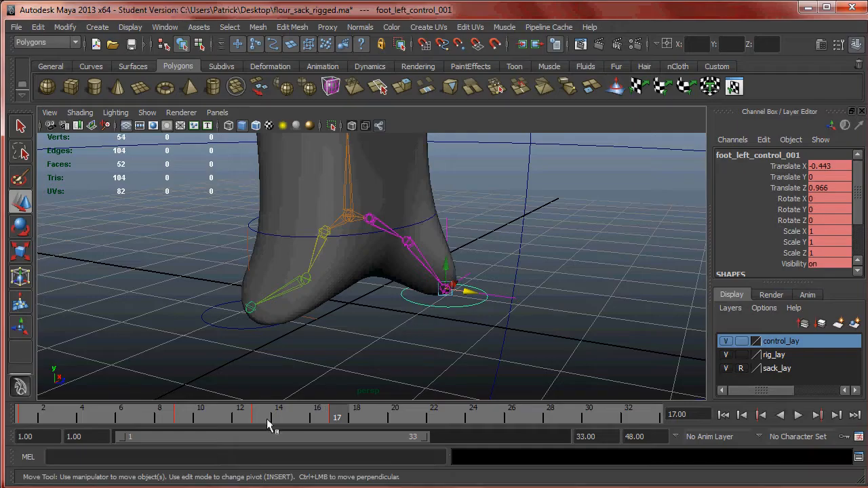
key(alt+v)
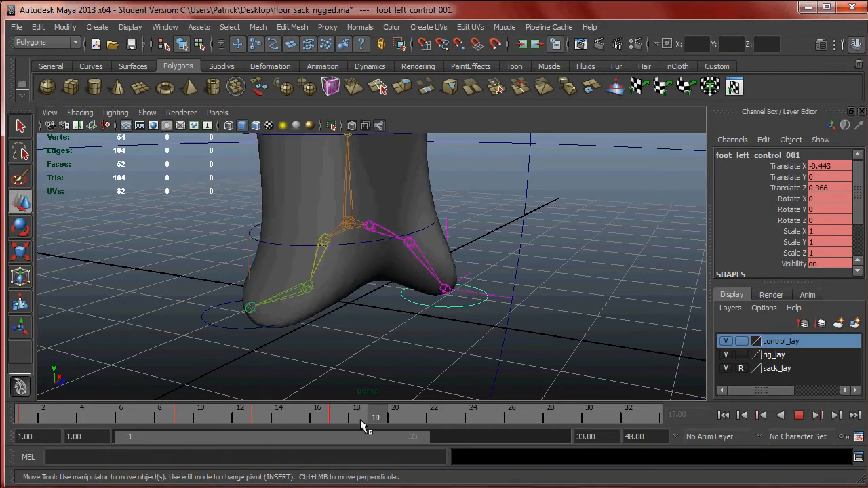
click(425, 415)
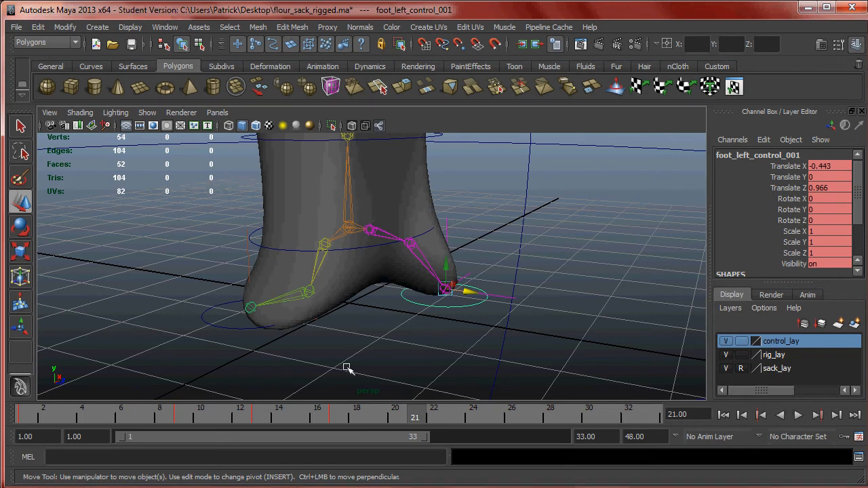
key(alt+Tab)
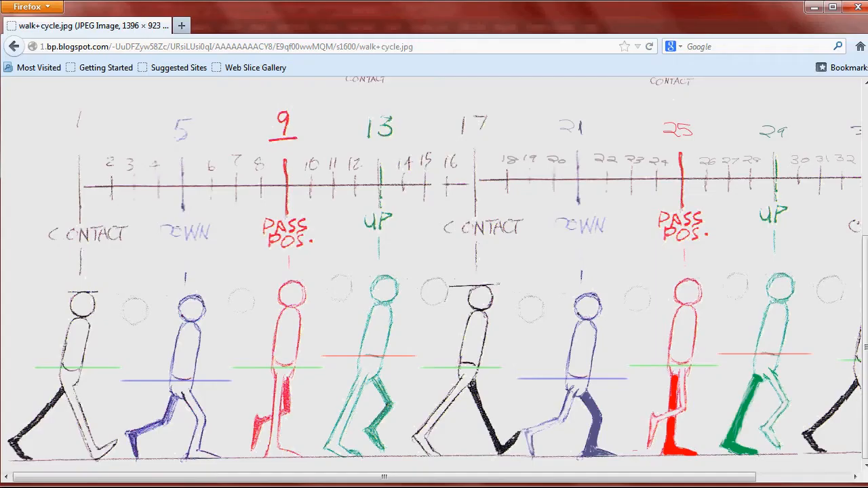
key(alt+Tab)
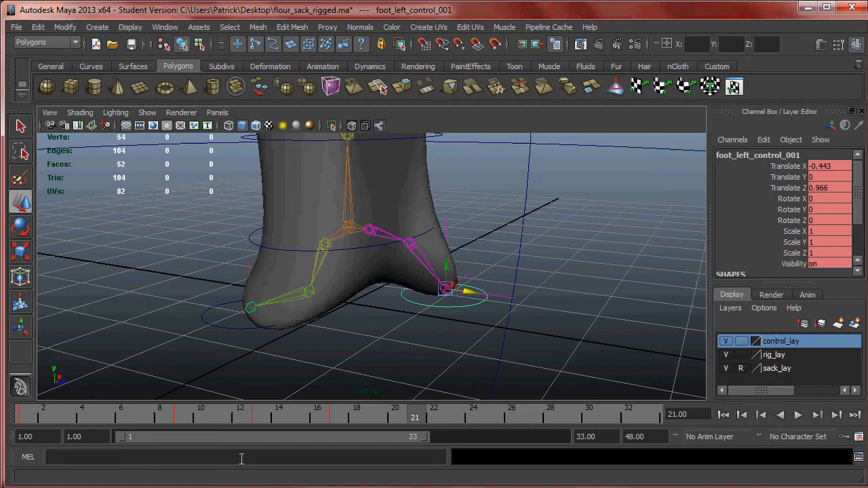
- Check the chart's second Pass Position for frame 25 and compare it with the sack's earlier passing pose at frame 9
drag(434, 419, 487, 418)
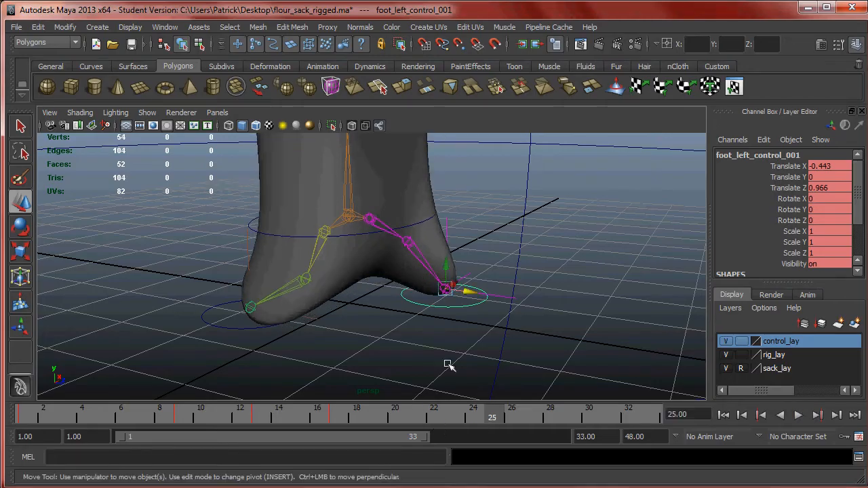
key(alt+Tab)
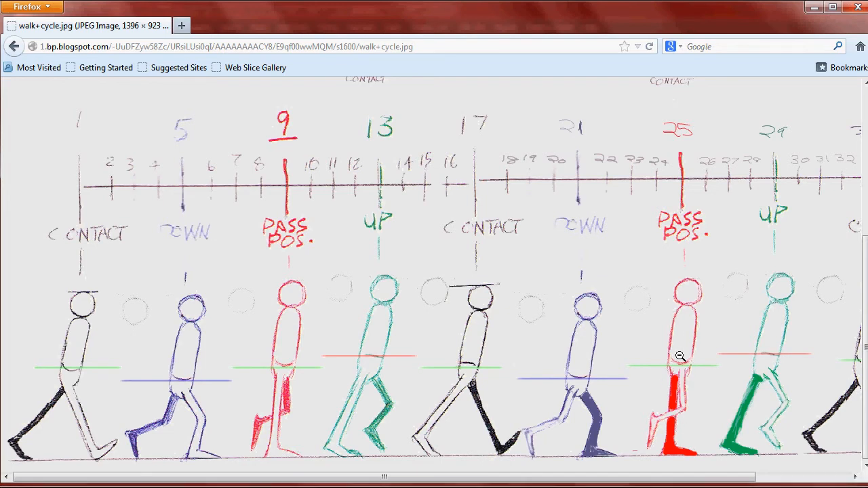
mouse_move(102, 487)
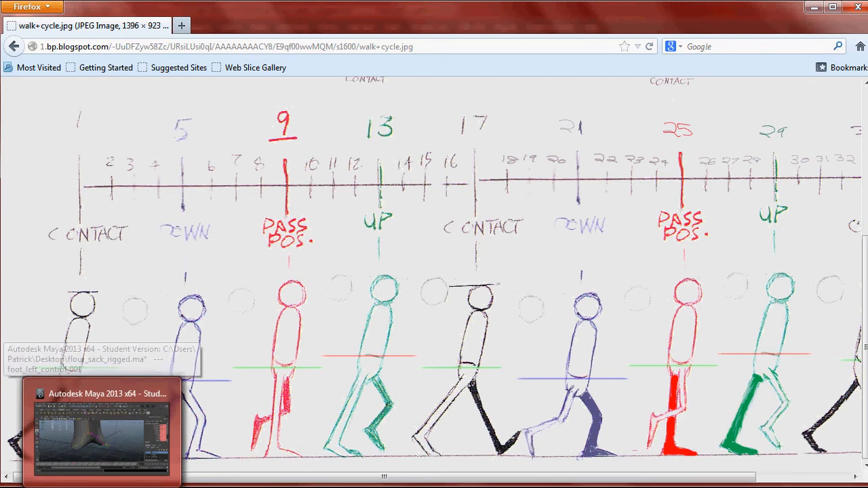
click(102, 483)
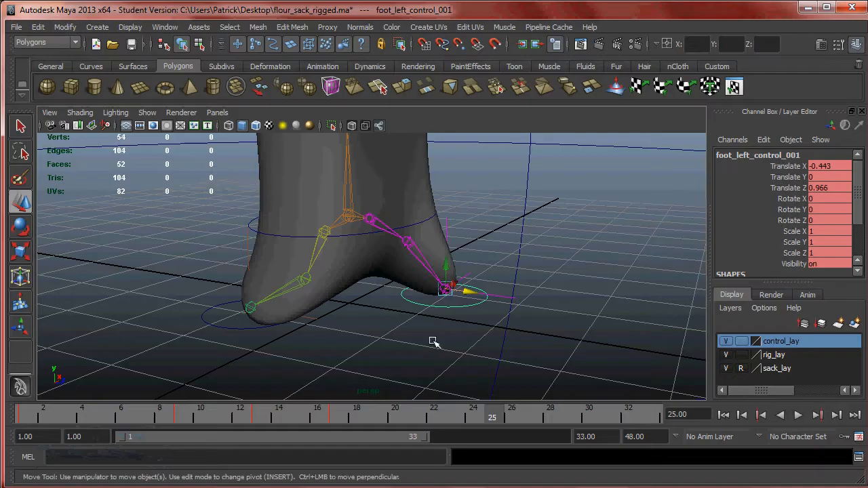
key(alt+Tab)
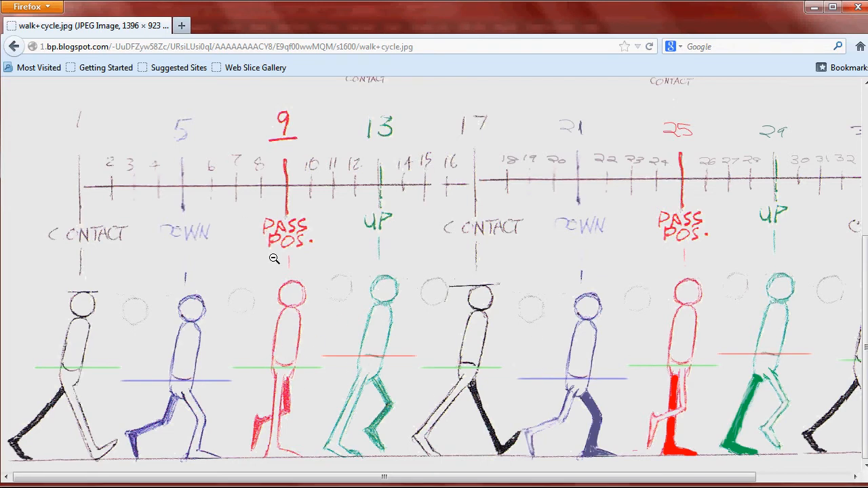
key(alt+Tab)
drag(248, 416, 191, 420)
alt+drag(316, 353, 365, 224)
drag(201, 416, 167, 417)
click(293, 487)
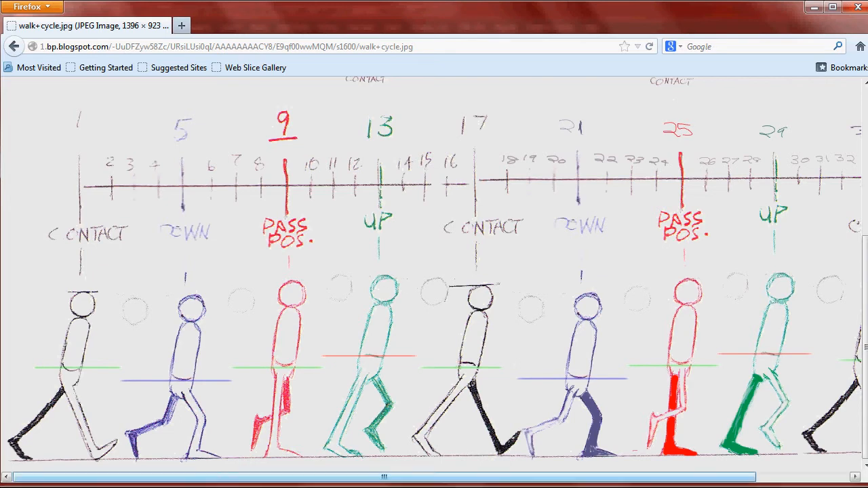
- Carry the sack's frame 9 passing pose over to frame 25 and compare it with the chart's second Pass Position
click(292, 487)
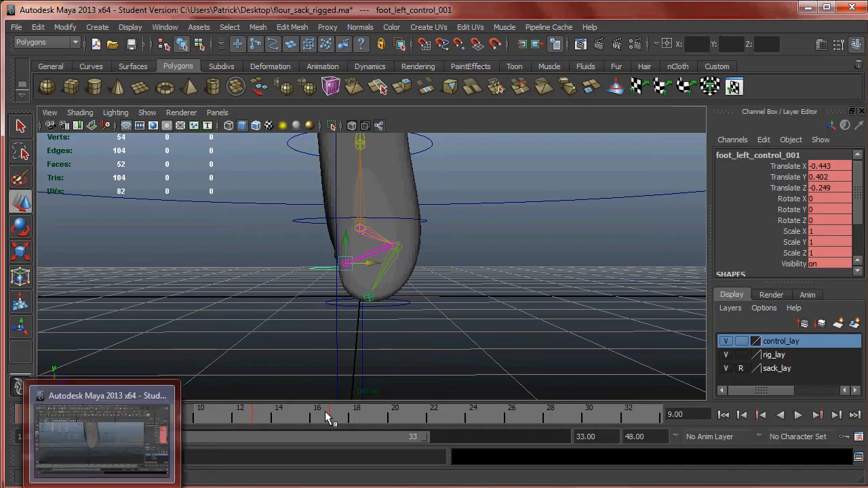
drag(207, 416, 487, 422)
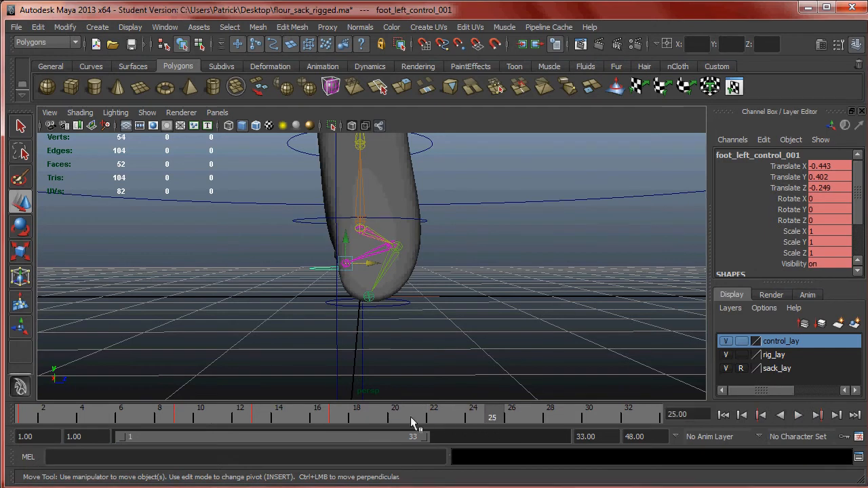
click(291, 487)
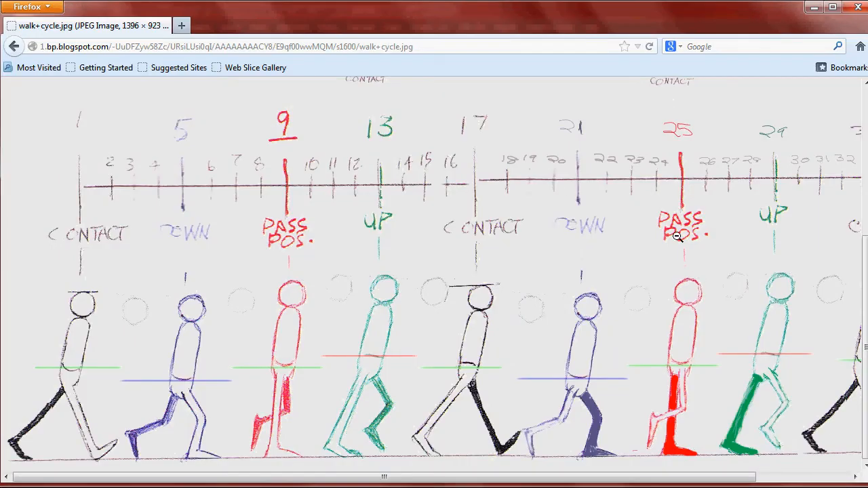
click(292, 487)
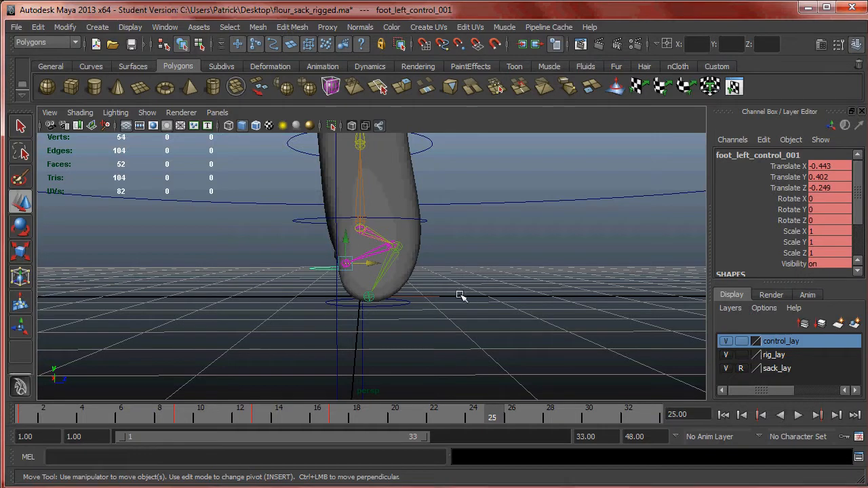
alt+drag(457, 263, 461, 285)
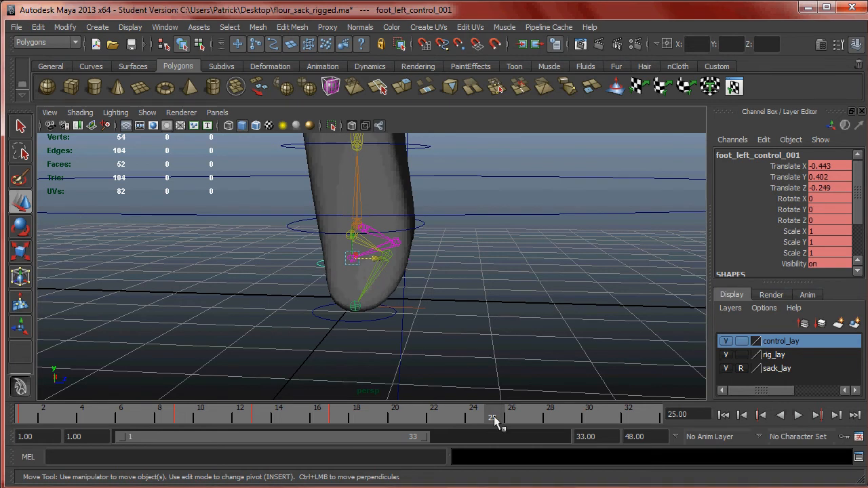
key(alt+v)
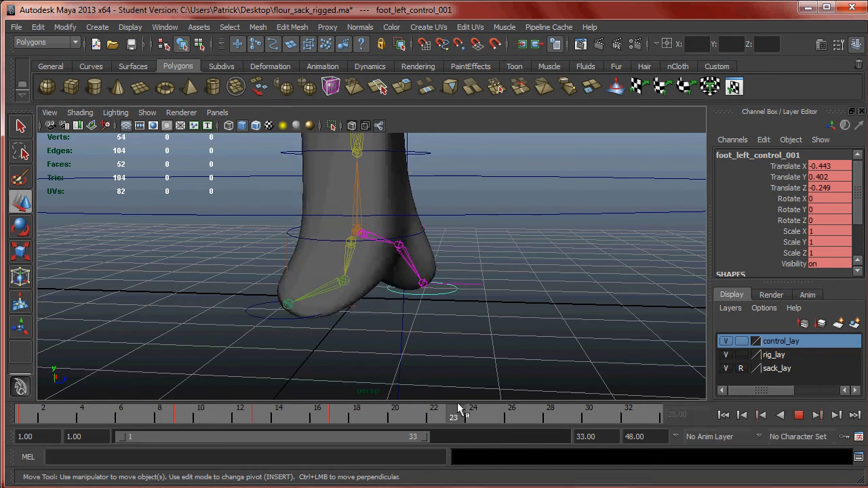
drag(478, 414, 179, 414)
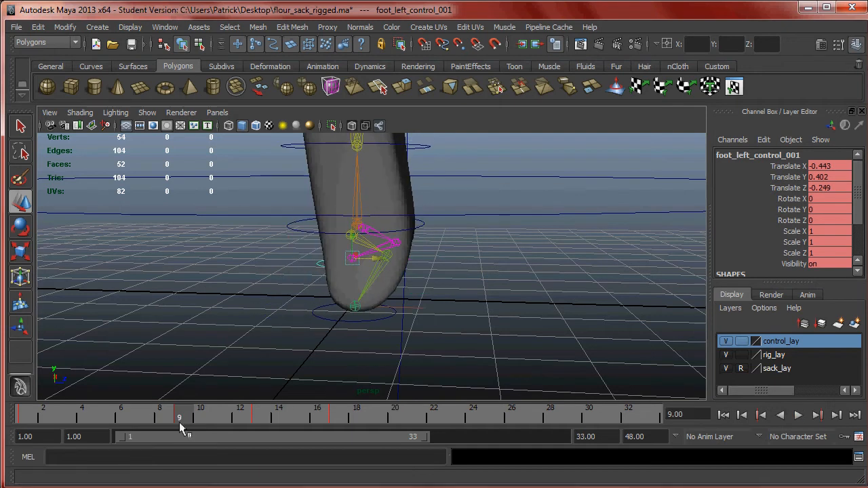
- Carry the frame 9 pose to frame 25, raise the right foot control to Translate Y 0.394 and Z -0.253 in the side view, and key it
key(alt+v)
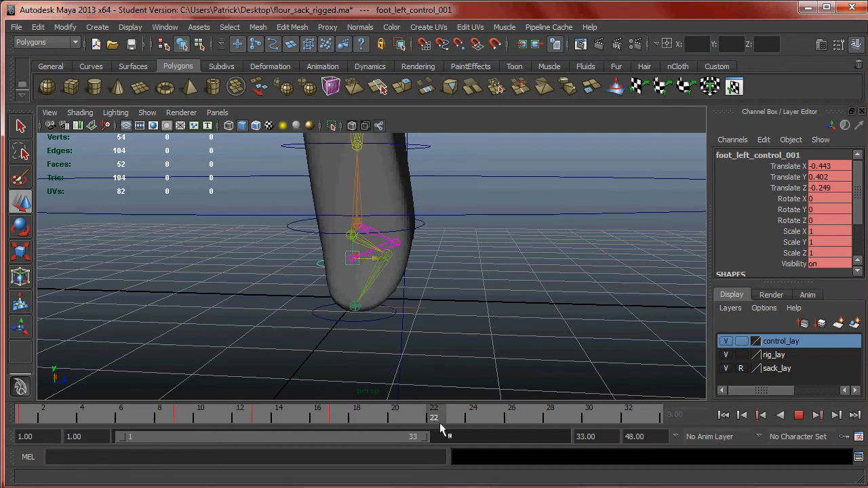
click(485, 422)
alt+drag(434, 330, 553, 247)
click(409, 316)
key(space)
key(space)
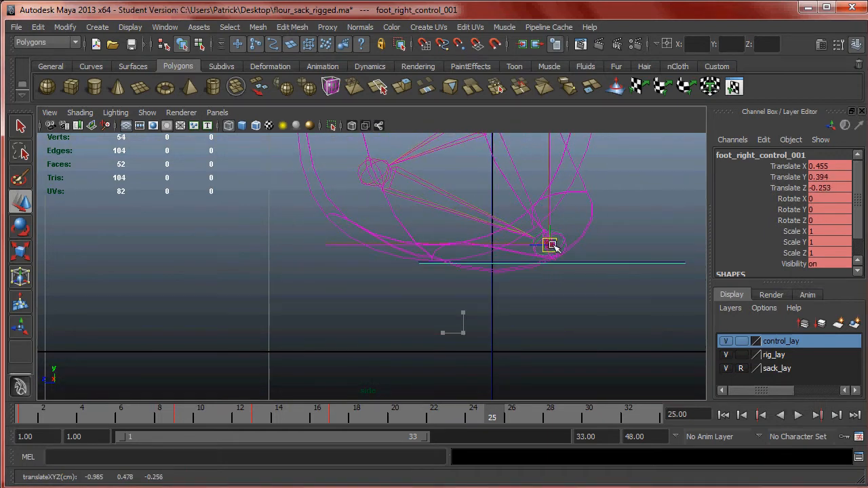
alt+middle_drag(563, 288, 515, 310)
alt+right_drag(533, 299, 551, 306)
alt+middle_drag(553, 306, 528, 301)
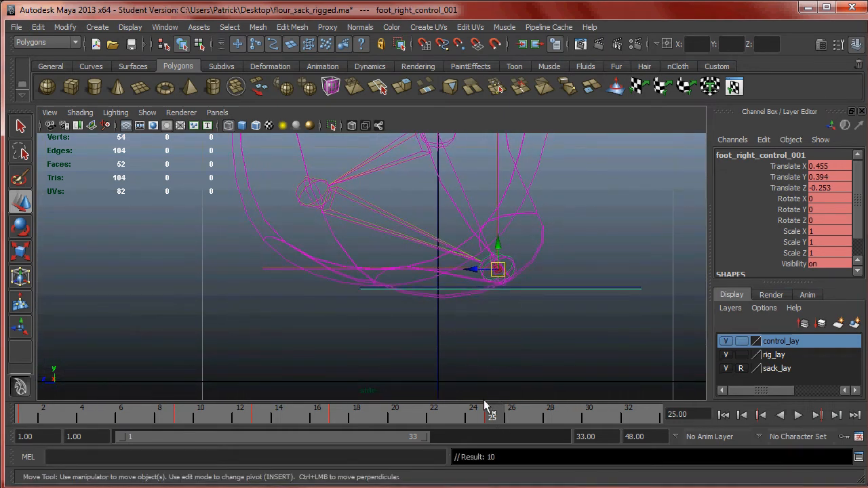
- Carry the left foot control's frame 9 pose to frame 25, lower it to Translate Y -0.001 and Z 0.125, and key it
drag(492, 417, 181, 415)
alt+middle_drag(608, 275, 583, 268)
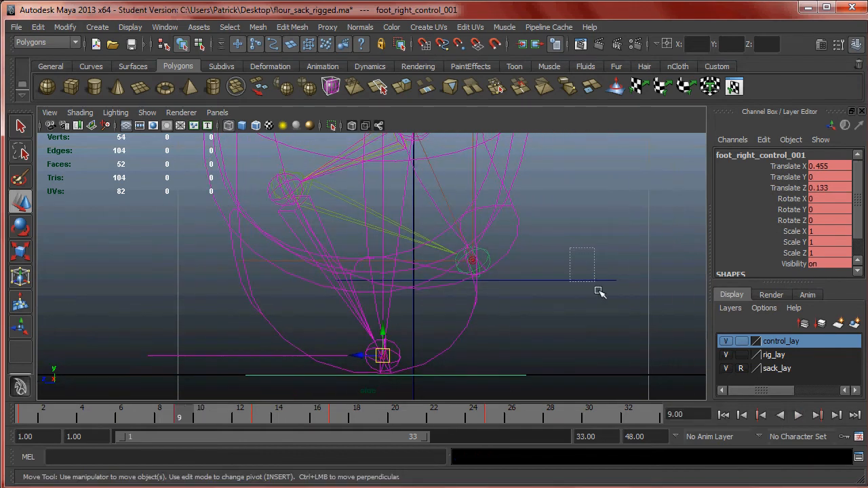
drag(584, 267, 592, 311)
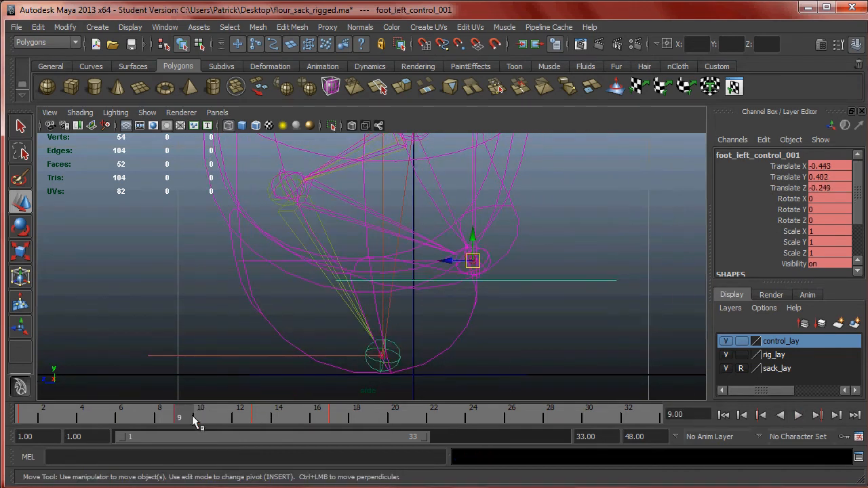
drag(189, 417, 493, 422)
drag(474, 261, 391, 355)
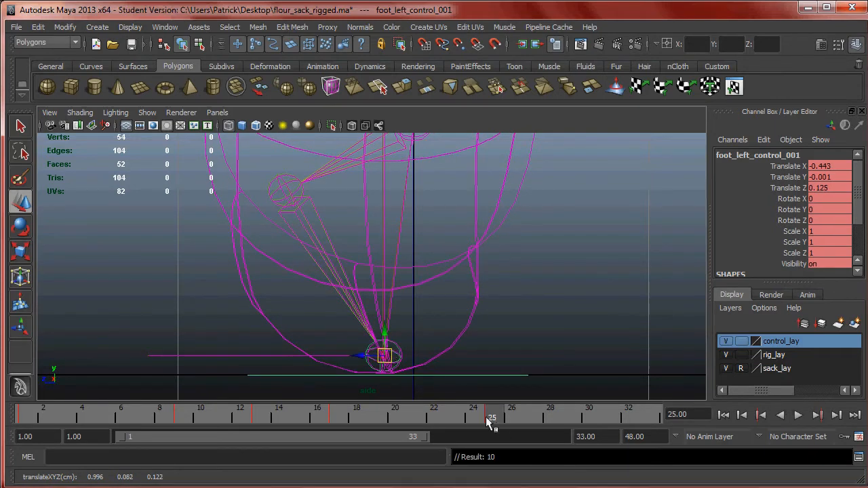
- Review the feet's motion around the new frame 25 passing pose in the perspective view
alt+right_drag(572, 296, 446, 280)
key(space)
key(space)
alt+drag(520, 211, 451, 272)
mouse_move(475, 412)
mouse_down()
mouse_move(21, 404)
mouse_move(312, 402)
mouse_move(554, 383)
mouse_move(161, 387)
mouse_move(449, 389)
mouse_up()
key(Escape)
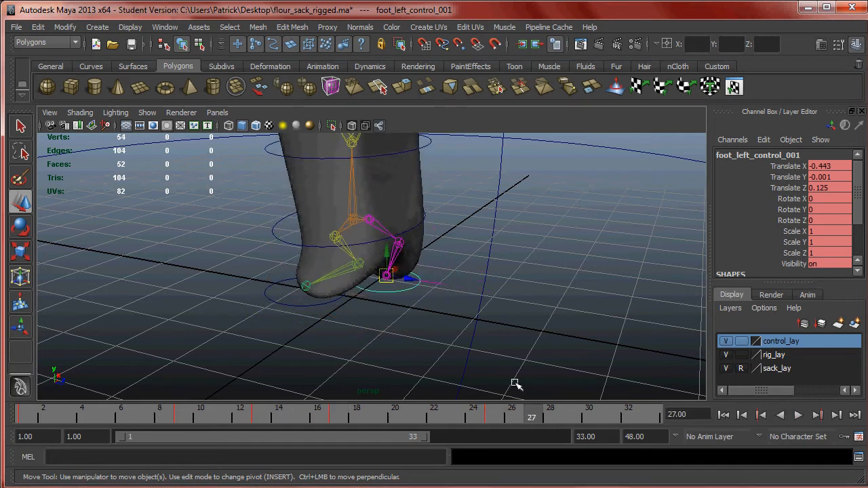
- Check the chart's second Up pose for frame 29 and compare it with the sack's Up pose at frame 13
click(305, 487)
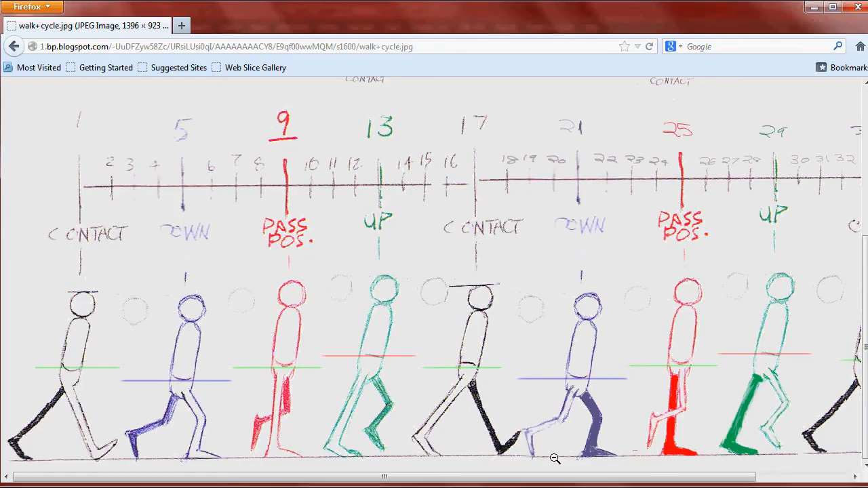
drag(518, 477, 614, 480)
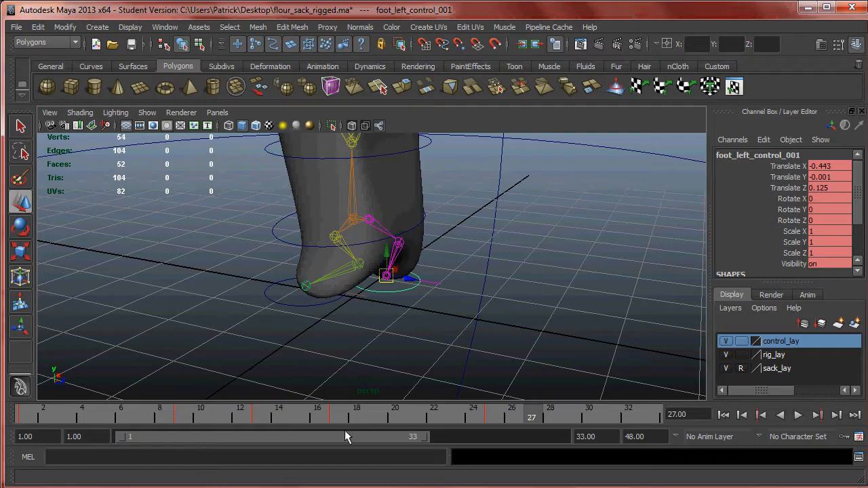
drag(349, 409, 260, 414)
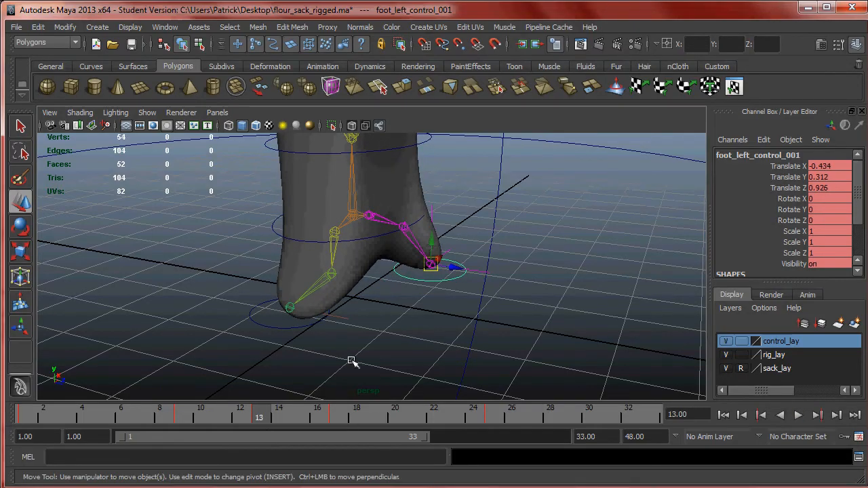
mouse_move(375, 324)
alt+mouse_down()
mouse_move(407, 301)
mouse_move(389, 323)
alt+mouse_up()
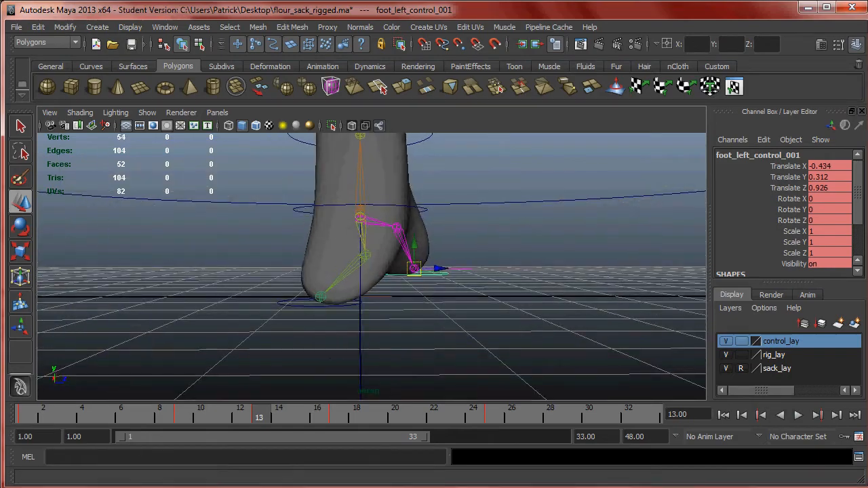
click(97, 486)
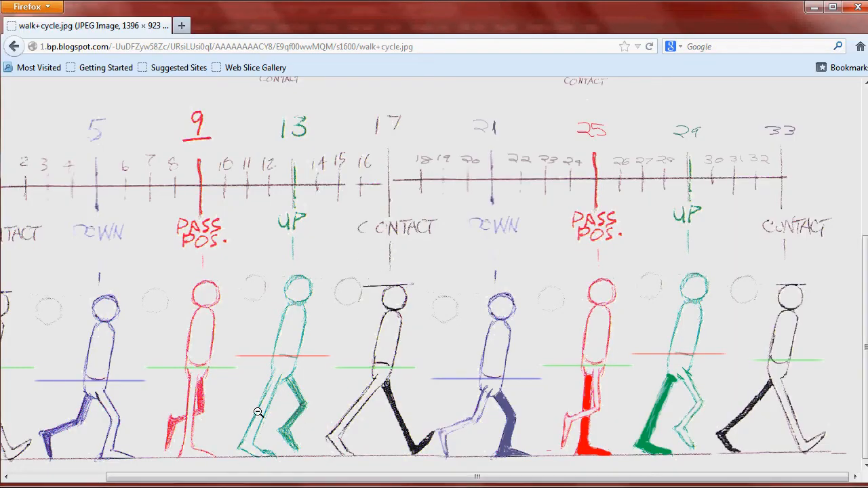
click(336, 486)
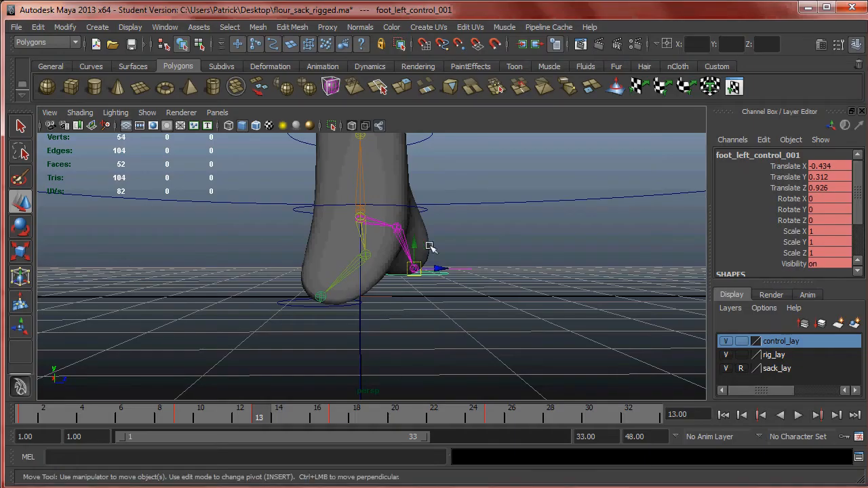
alt+drag(439, 243, 437, 249)
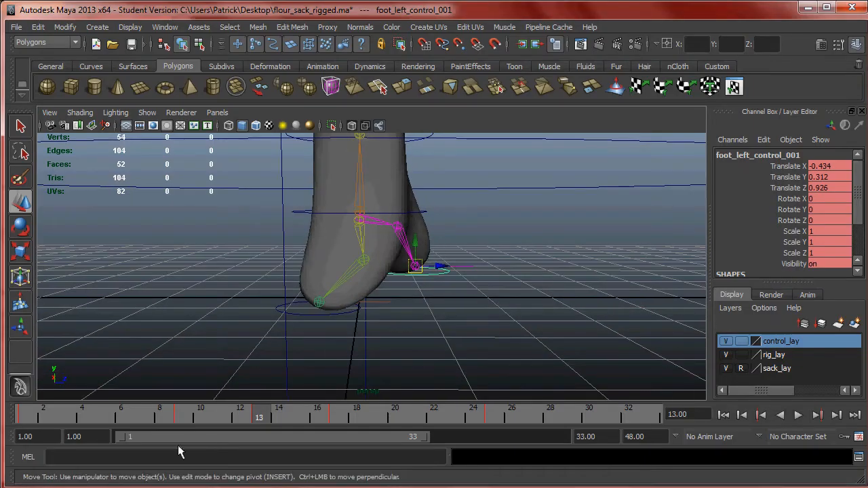
click(180, 485)
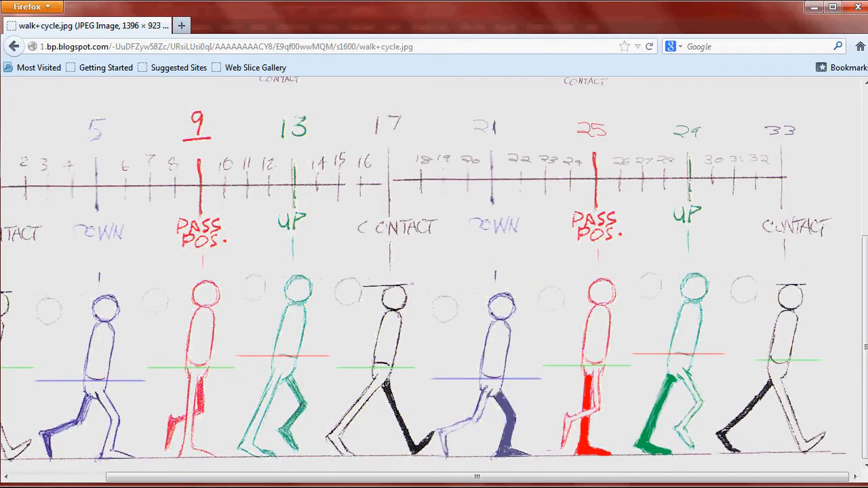
- Carry the frame 13 pose to frame 29, move the left foot control back to Translate Y -0.005 and Z -0.543 in the side view, and key it
click(337, 486)
drag(286, 416, 468, 422)
drag(563, 420, 564, 419)
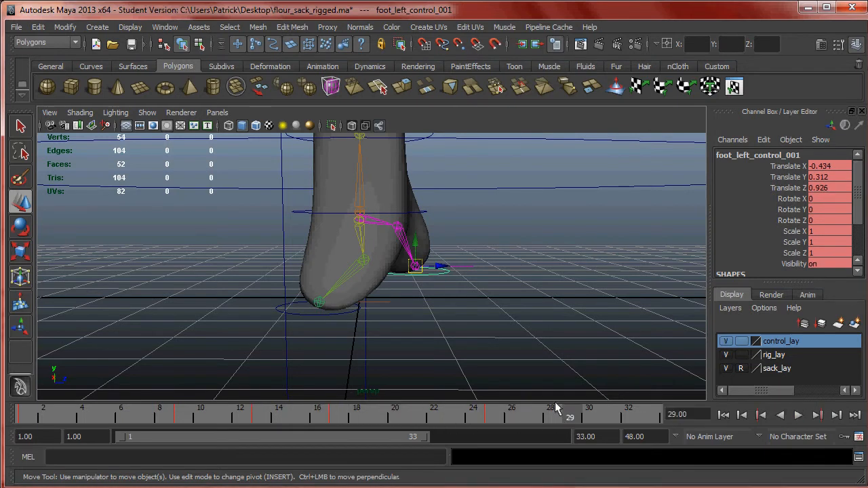
key(space)
key(space)
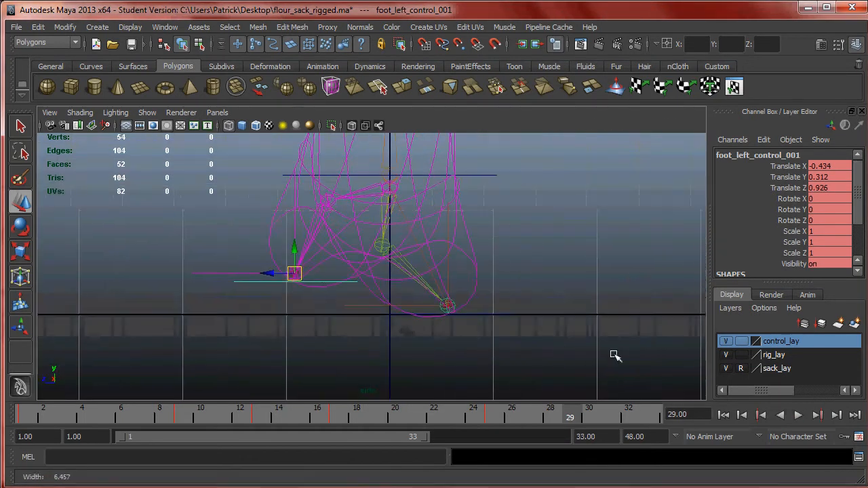
drag(297, 273, 450, 306)
alt+right_drag(450, 306, 519, 342)
drag(519, 343, 517, 344)
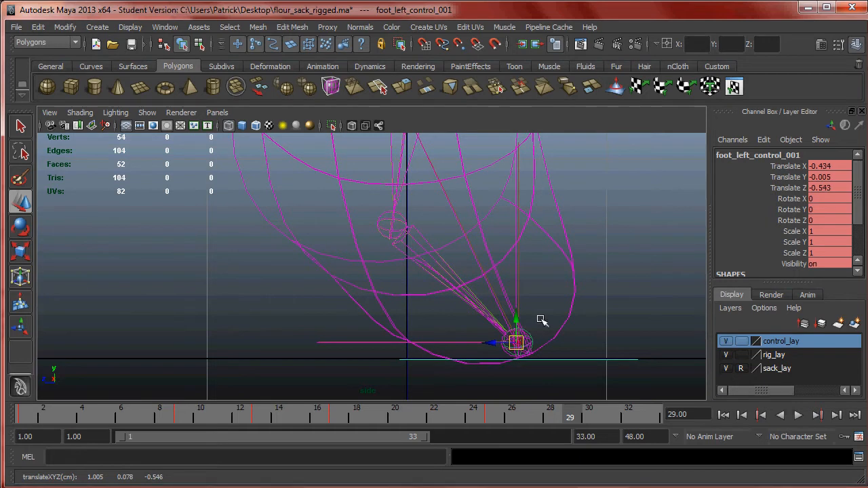
alt+middle_drag(540, 331, 519, 303)
- Carry the frame 13 pose to frame 29 again, move the right foot control forward to Translate Y 0.312 and Z 0.923, and key it
drag(574, 415, 258, 416)
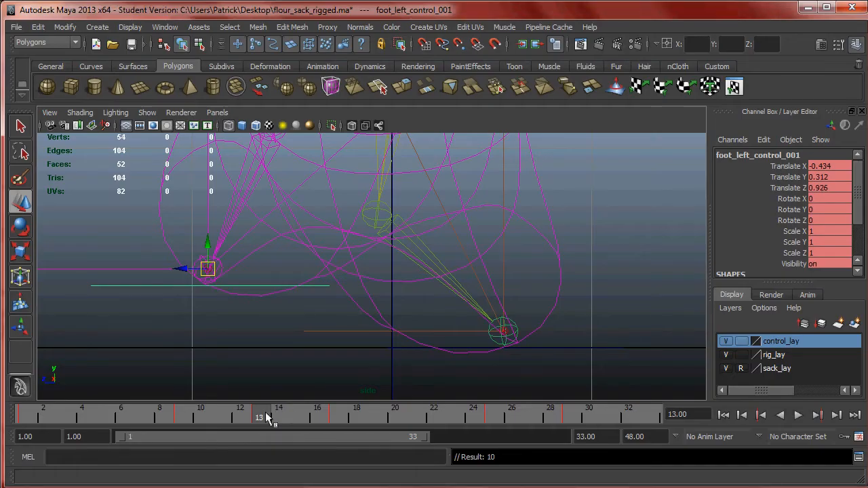
drag(265, 411, 532, 422)
drag(560, 325, 582, 378)
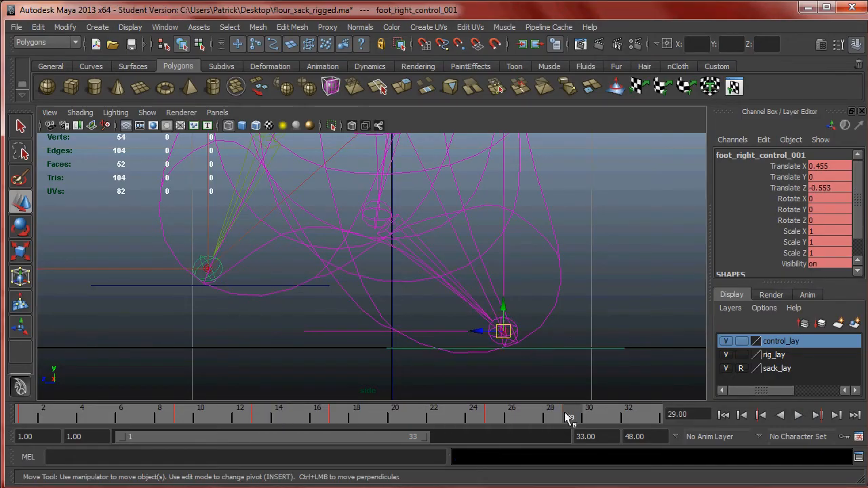
drag(503, 330, 209, 269)
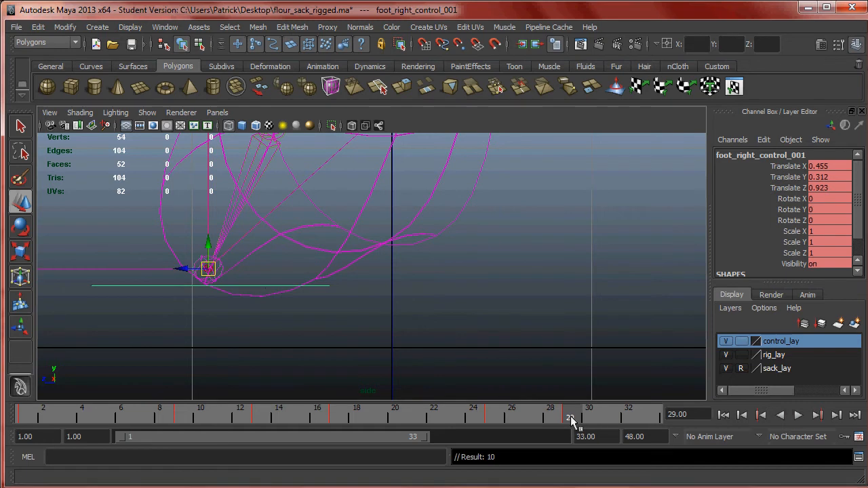
- Go to frame 33 and examine the whole sack from the perspective view
drag(567, 415, 661, 413)
scroll(535, 296, down, 4)
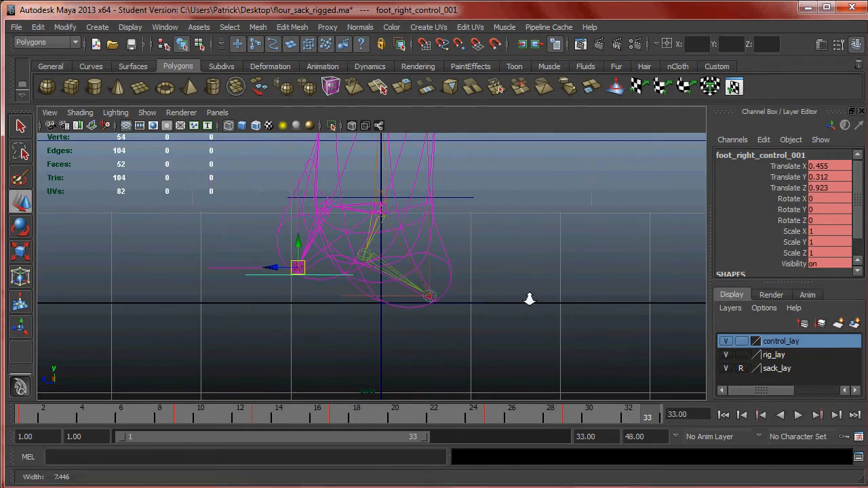
key(space)
key(space)
alt+drag(412, 278, 432, 270)
scroll(451, 239, down, 3)
alt+middle_drag(451, 239, 391, 304)
scroll(392, 304, down, 5)
alt+drag(473, 299, 473, 324)
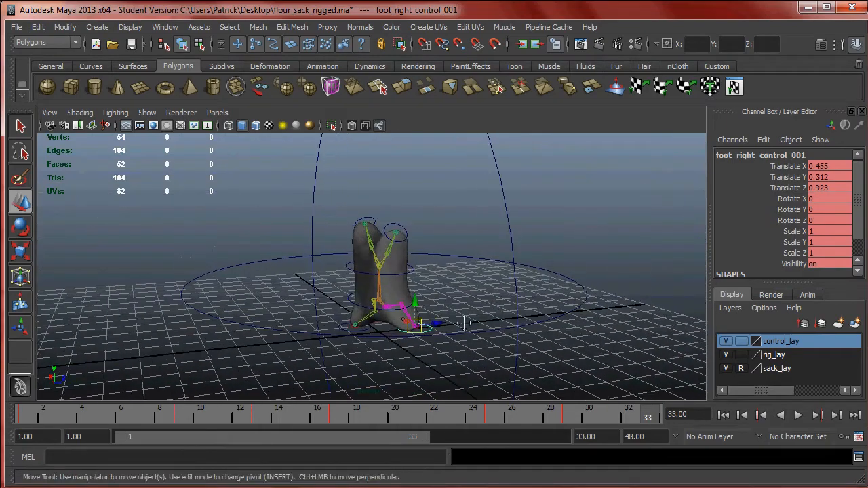
scroll(436, 355, up, 3)
- Check the chart's final Contact pose for frame 33 and go to the sack's matching contact pose at frame 1
key(alt+Tab)
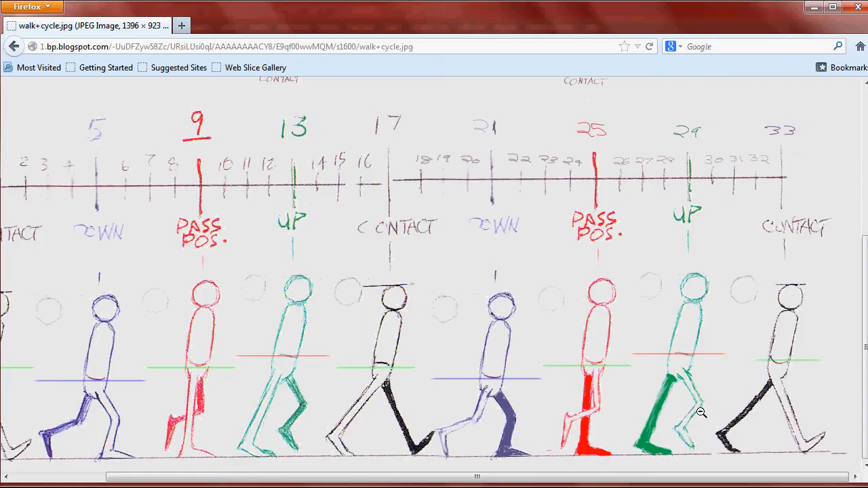
drag(565, 477, 513, 477)
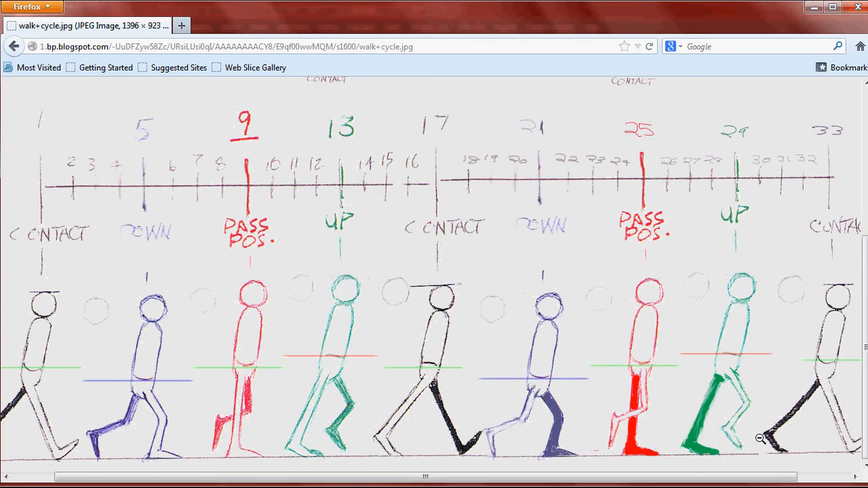
key(alt+Tab)
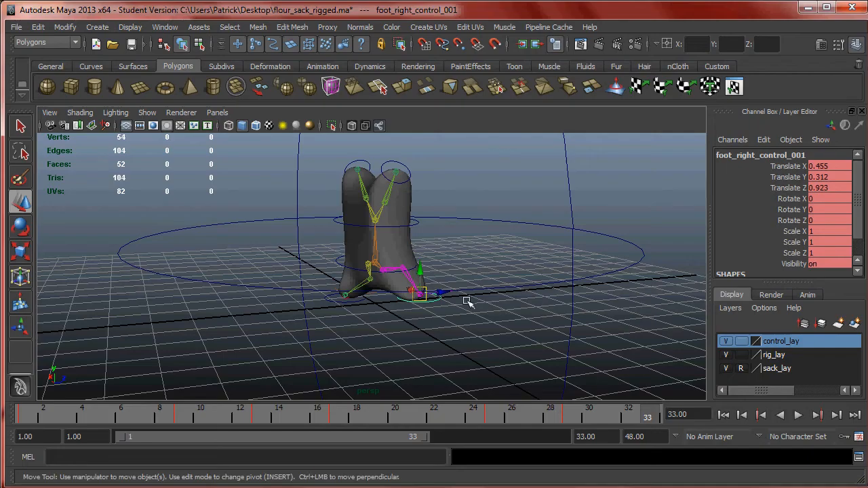
drag(45, 420, 22, 415)
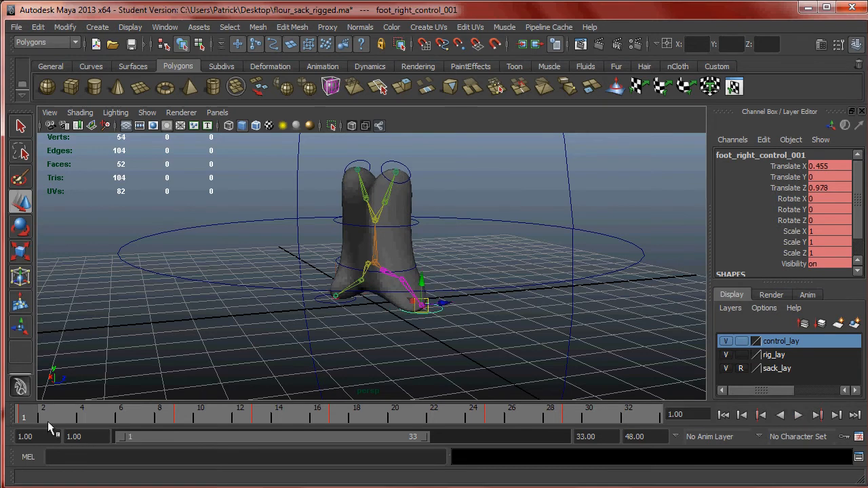
- Select both foot controls at frame 1, carry their contact pose to frame 33 and key it
scroll(433, 315, up, 3)
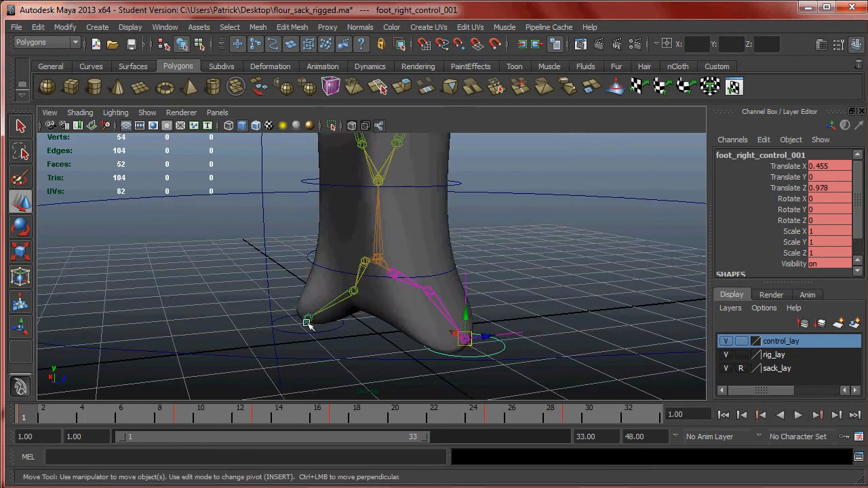
click(331, 328)
alt+drag(461, 309, 492, 303)
scroll(513, 318, down, 1)
scroll(493, 303, up, 2)
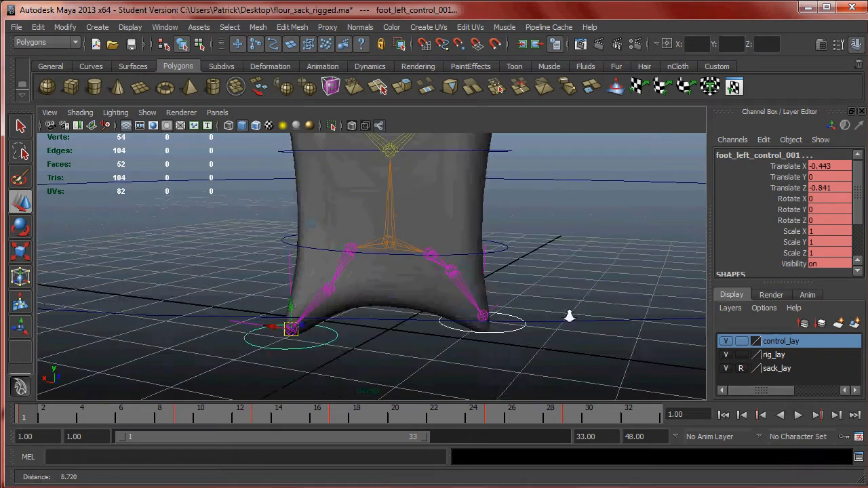
shift+click(511, 332)
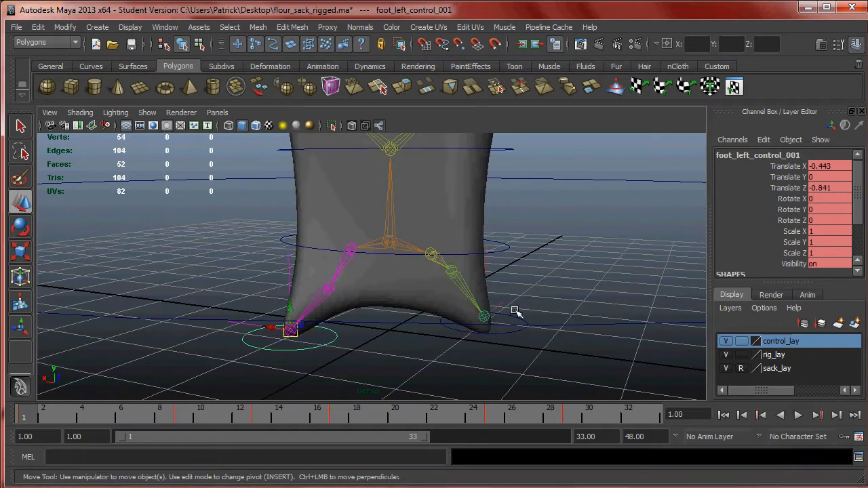
click(512, 319)
alt+drag(490, 316, 493, 319)
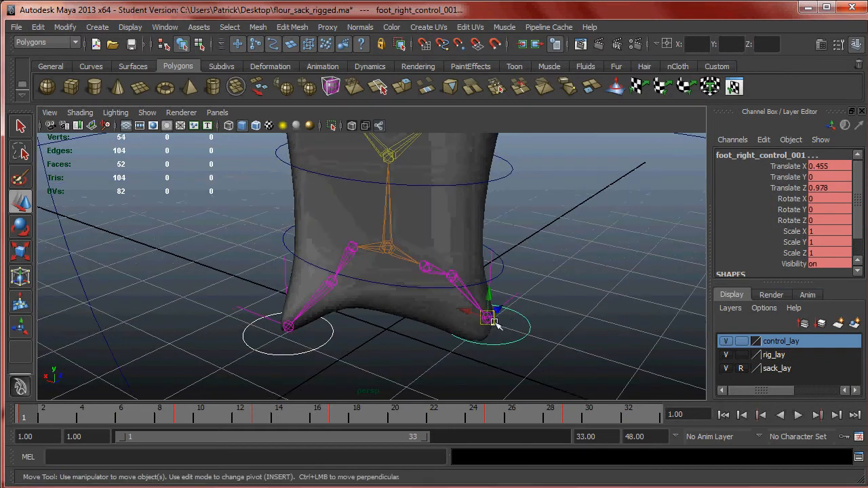
drag(27, 416, 656, 419)
alt+drag(622, 322, 614, 321)
- Play the walk cycle through, stop at frame 1 and view the whole sack
key(alt+v)
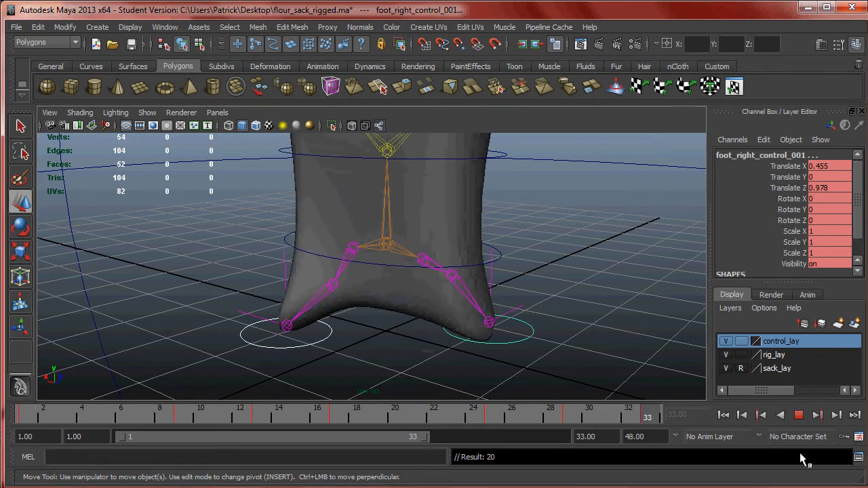
key(alt+v)
alt+drag(500, 271, 453, 232)
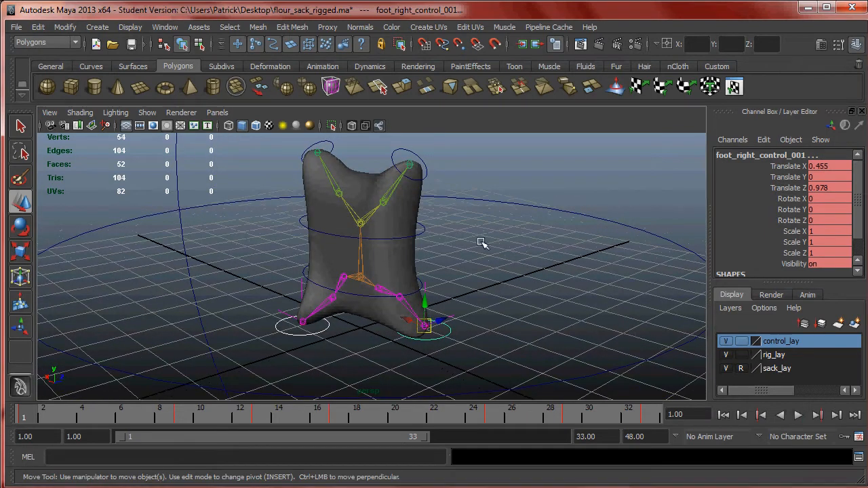
- Hide the NURBS curves in the perspective view
click(178, 116)
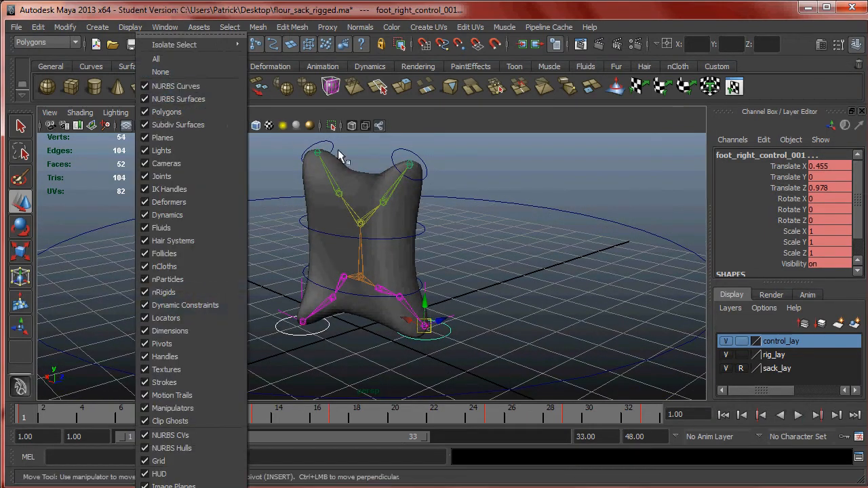
click(354, 135)
click(154, 116)
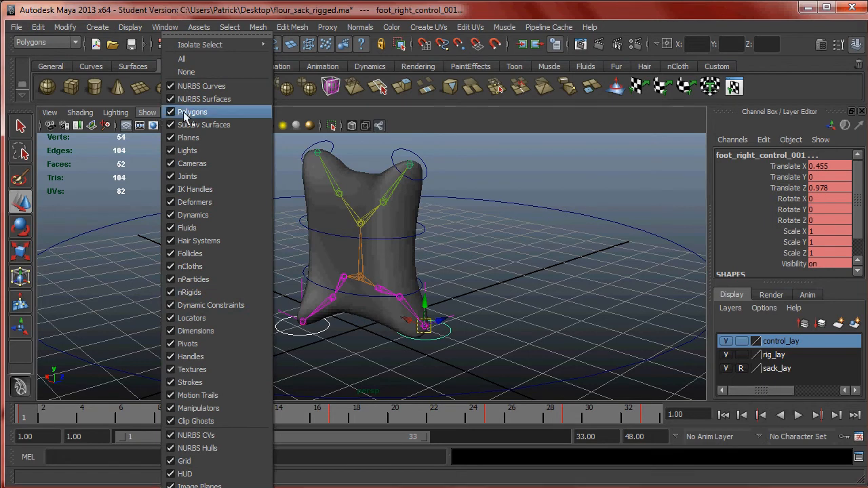
click(191, 87)
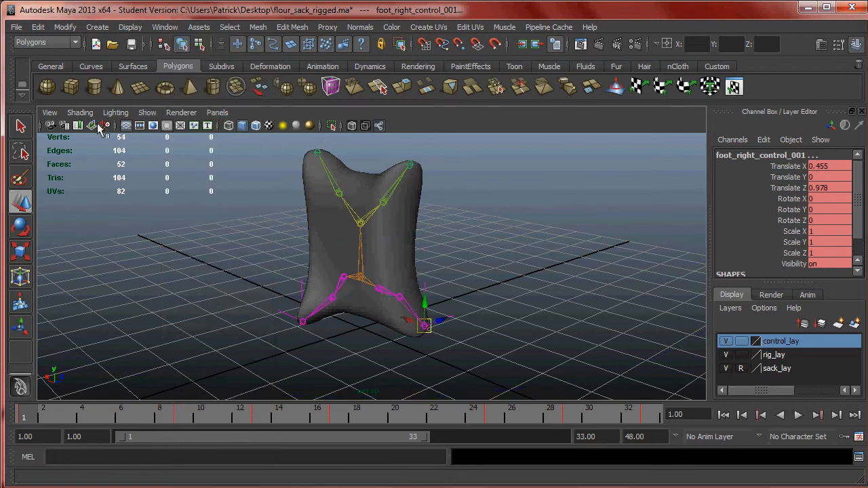
- Turn off X-Ray Joints in the perspective view, deselect the foot controls, and turn X-Ray Joints back on
click(80, 112)
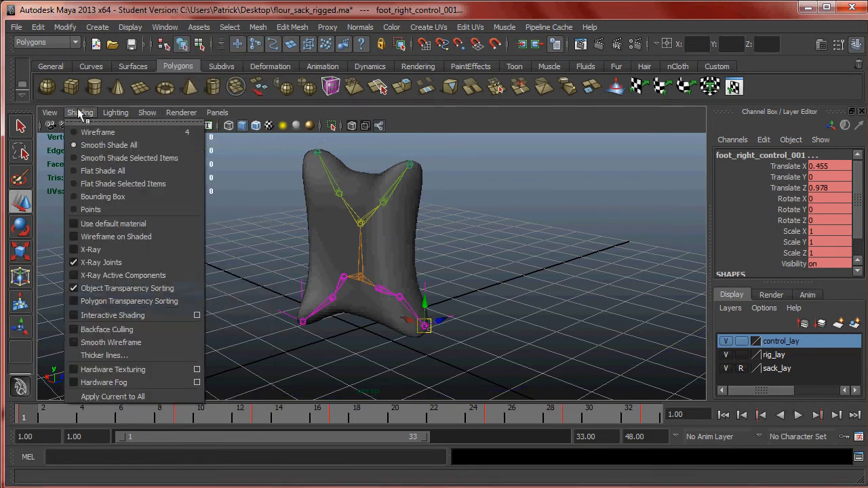
click(115, 263)
alt+right_drag(470, 291, 428, 287)
click(481, 271)
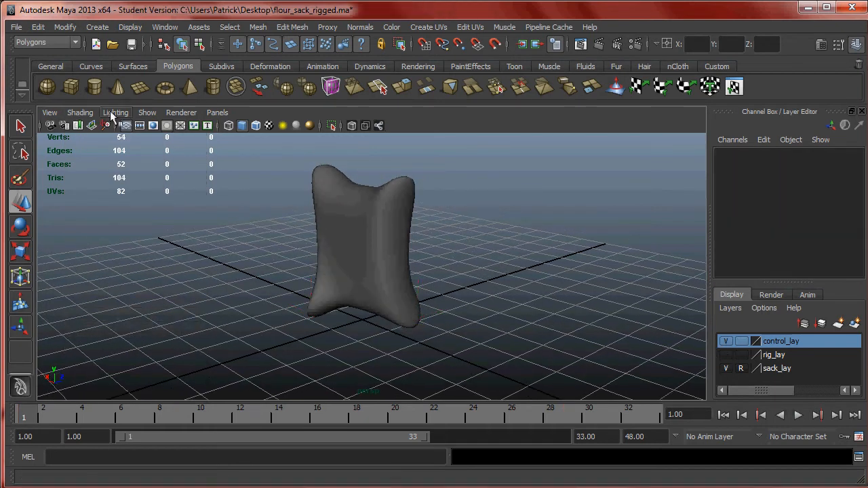
click(85, 113)
click(124, 262)
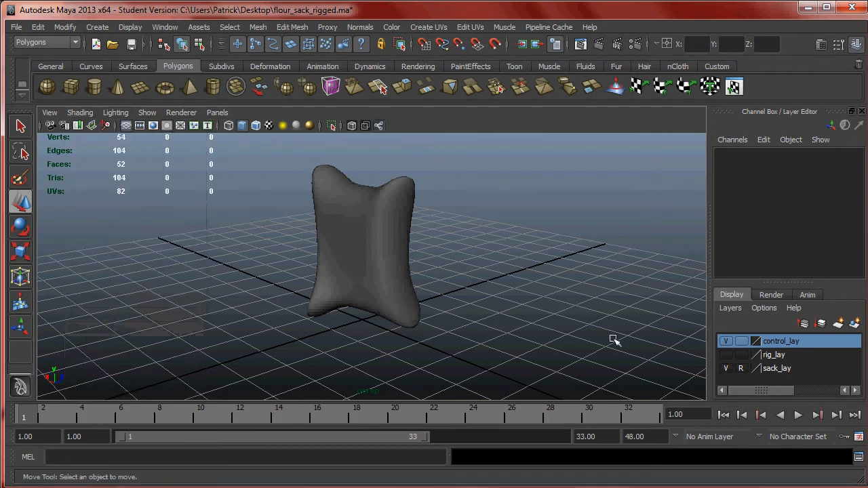
- Toggle the visibility of the rig_lay layer and leave the layer hidden
click(724, 354)
click(725, 355)
click(724, 354)
click(720, 355)
click(720, 354)
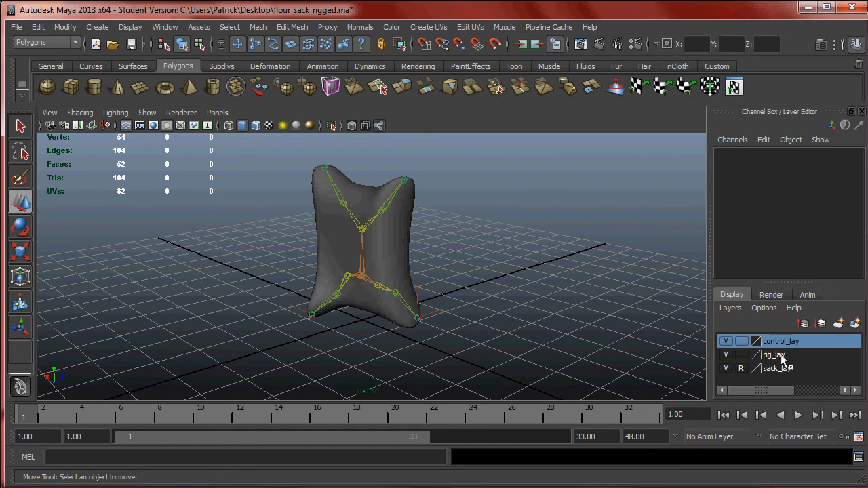
click(726, 355)
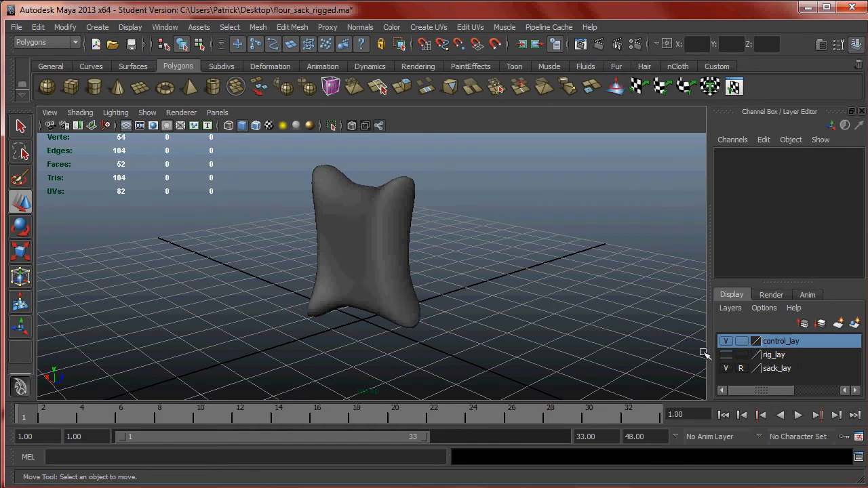
- Play back the walk cycle and examine the moving sack from several angles
click(801, 415)
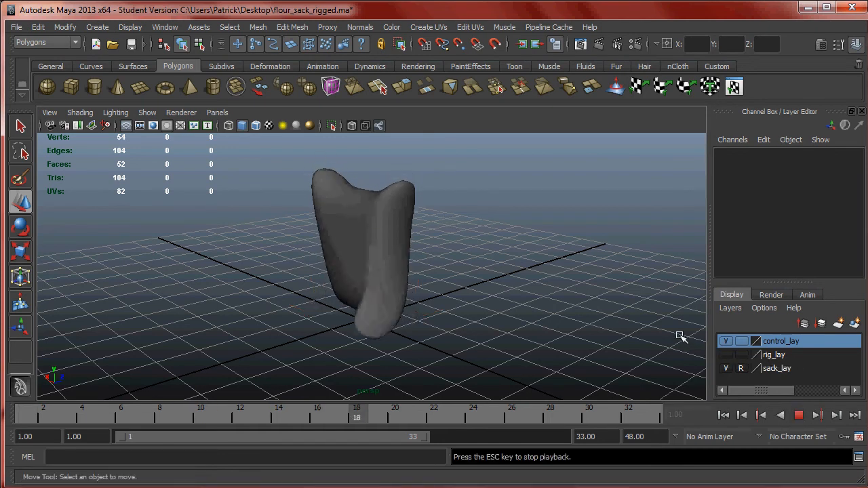
alt+drag(506, 274, 397, 254)
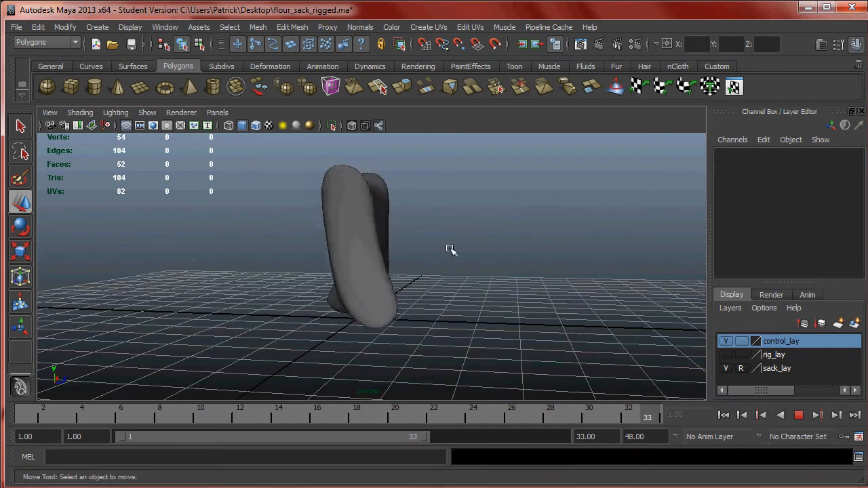
alt+drag(466, 243, 409, 248)
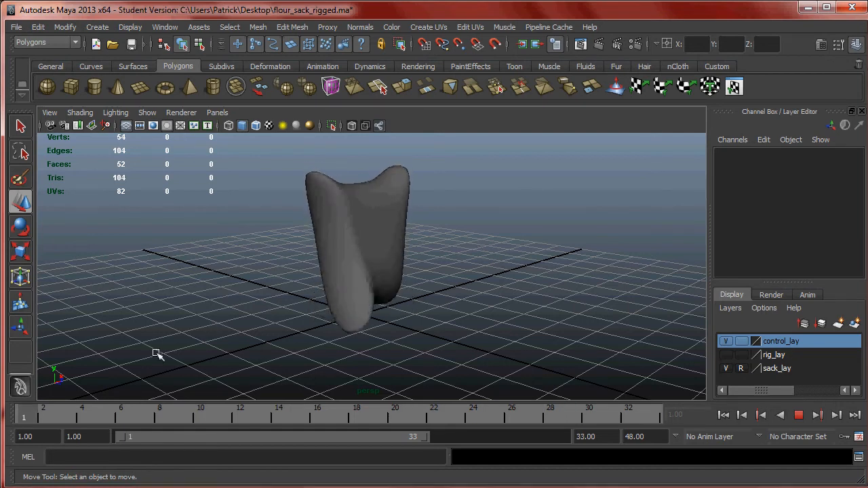
- Switch to Firefox to review the walk cycle chart's key poses and return to Maya
click(65, 486)
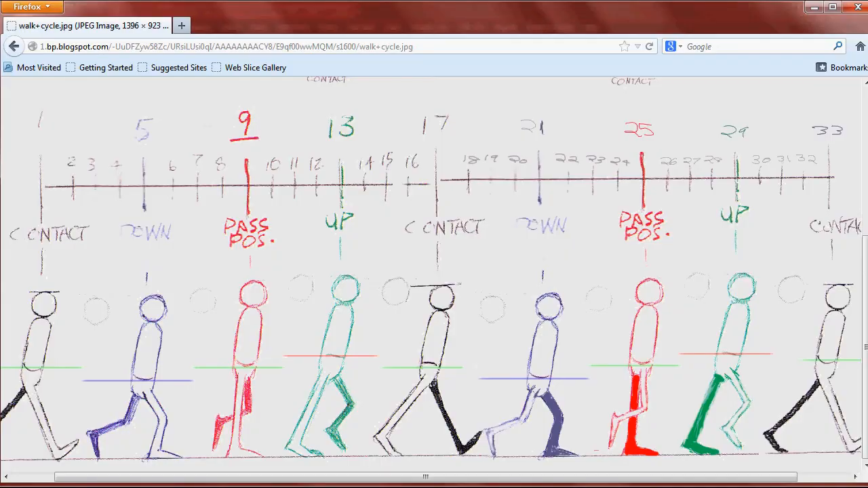
scroll(858, 115, up, 5)
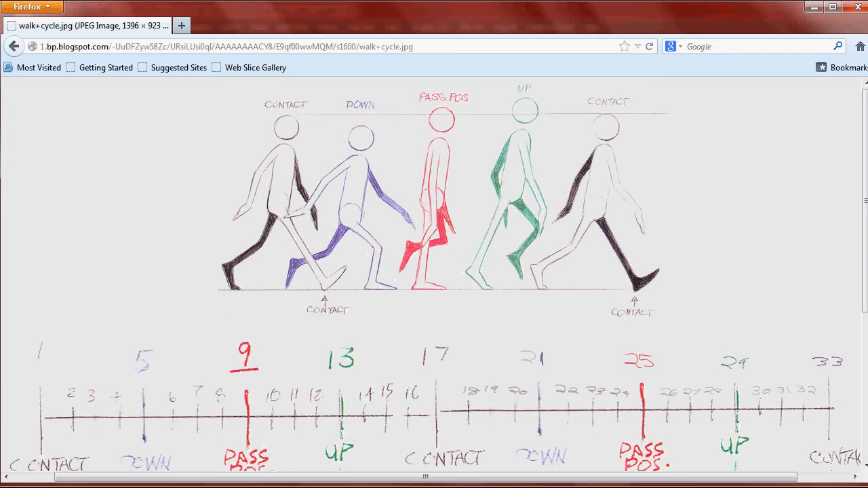
key(alt+Tab)
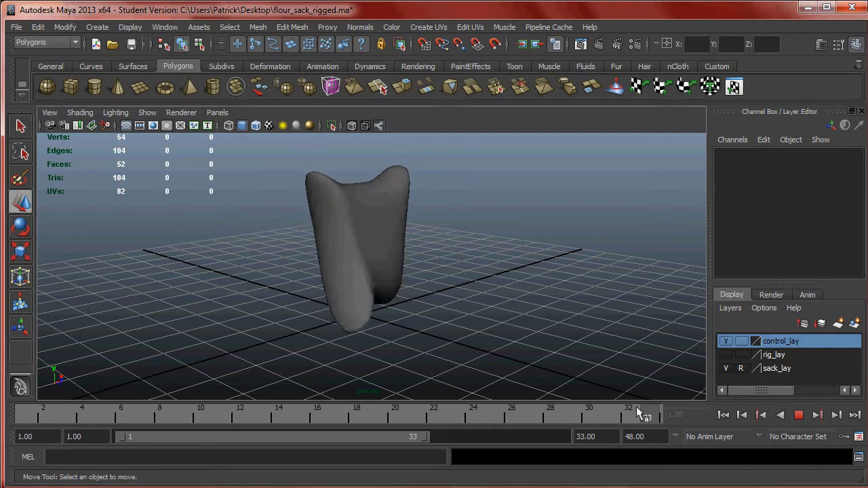
- Stop the playback, go to frame 21, and show the NURBS curves again with rig_lay kept hidden
click(799, 415)
drag(552, 413, 414, 414)
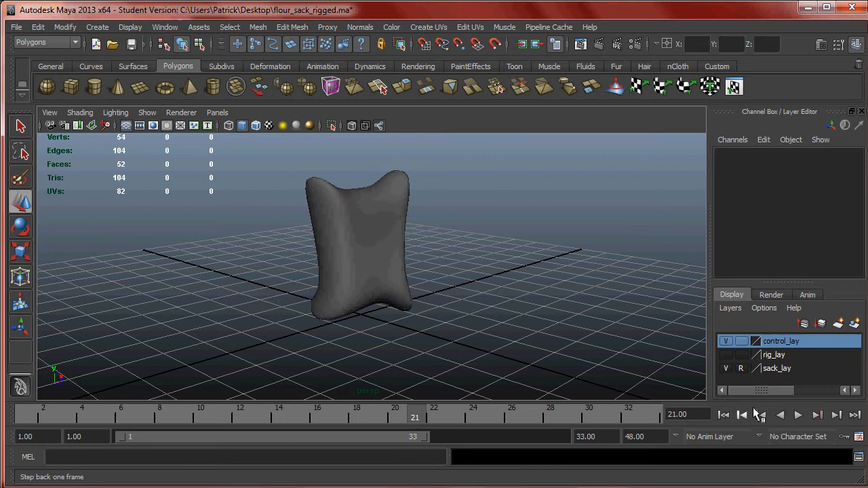
click(726, 356)
click(726, 356)
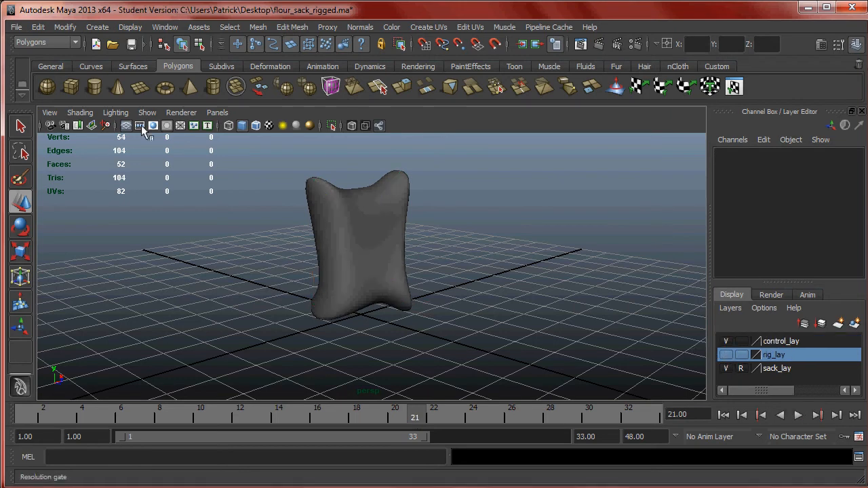
click(116, 112)
mouse_move(148, 114)
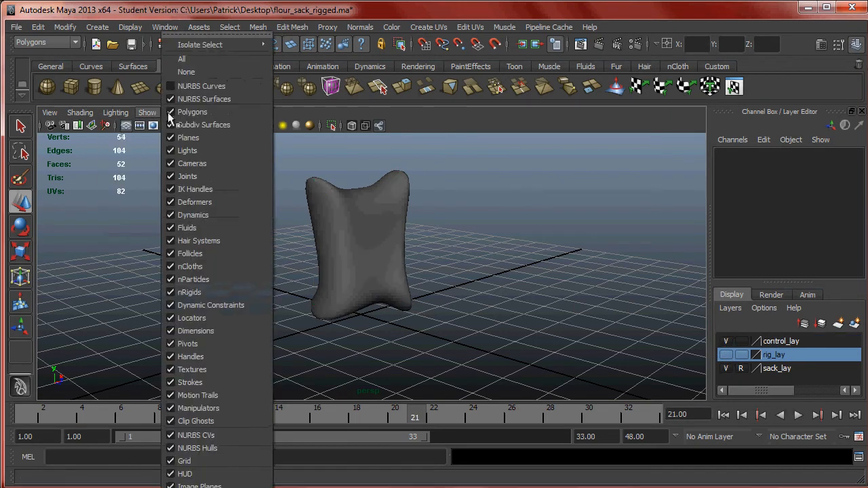
click(201, 87)
- Select the waist control, rotate it at frame 1 to Rotate Y 11.481, and key it
key(w)
click(406, 280)
key(alt+v)
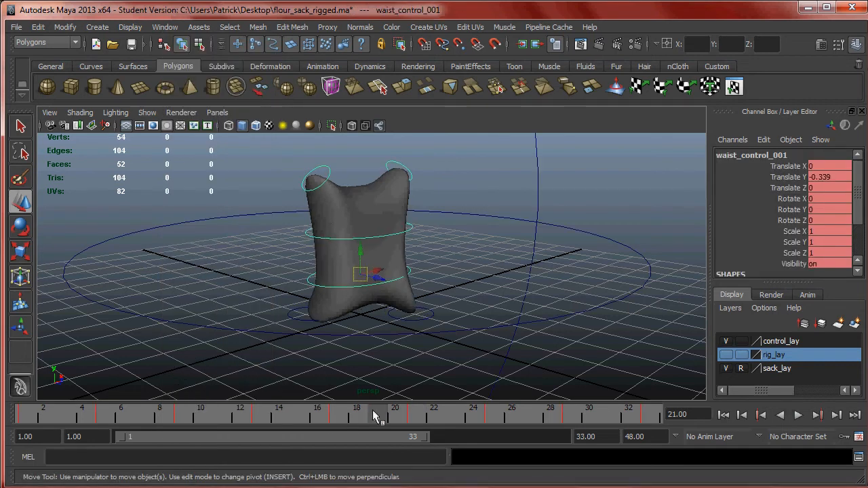
mouse_move(207, 405)
mouse_down()
mouse_move(445, 412)
mouse_move(9, 400)
mouse_up()
key(alt+v)
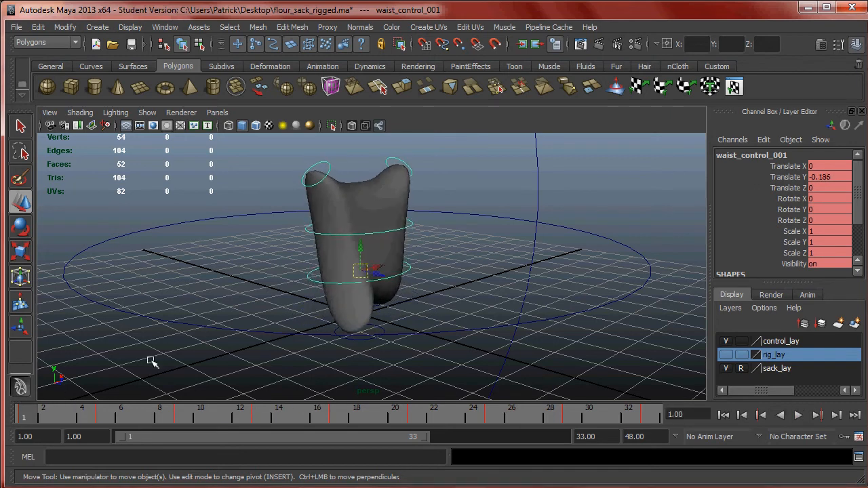
alt+drag(303, 296, 397, 284)
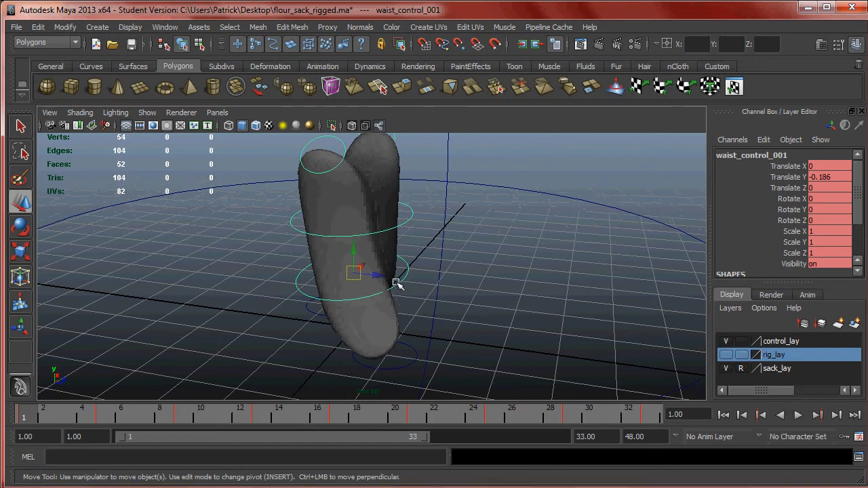
key(e)
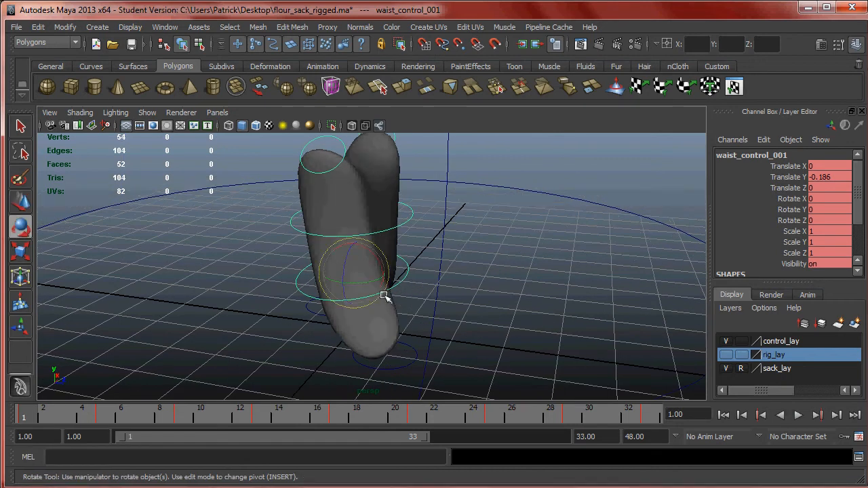
drag(364, 280, 301, 310)
alt+drag(234, 329, 153, 389)
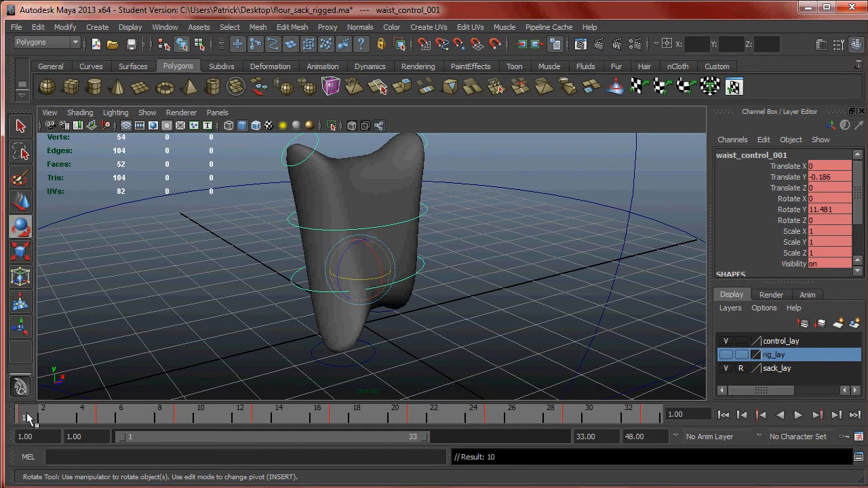
- Check the chart for frame 17, rotate the waist control there to Rotate Y -13.143, and key it
drag(28, 413, 339, 414)
alt+drag(377, 330, 398, 310)
alt+drag(364, 285, 350, 389)
key(alt+Tab)
scroll(458, 380, down, 4)
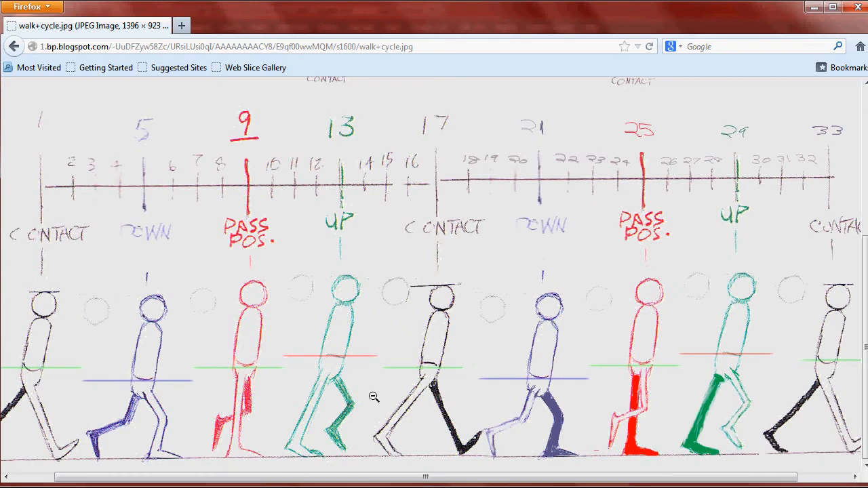
key(alt+Tab)
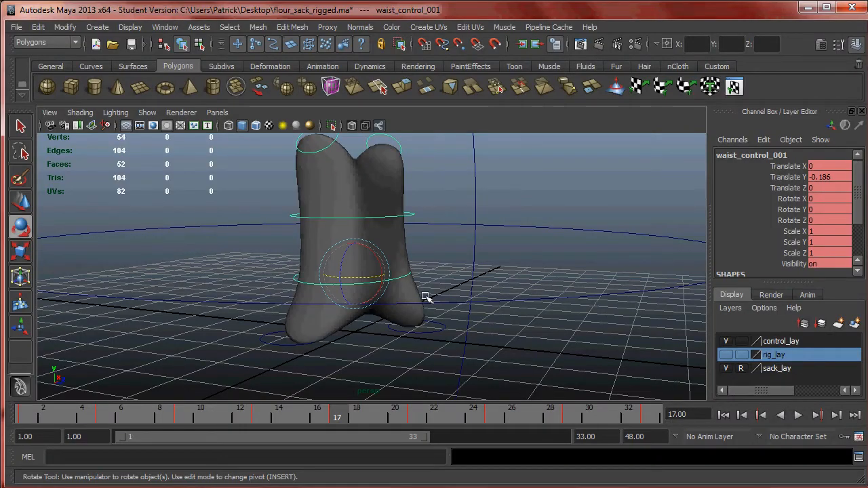
alt+drag(388, 294, 404, 313)
click(368, 283)
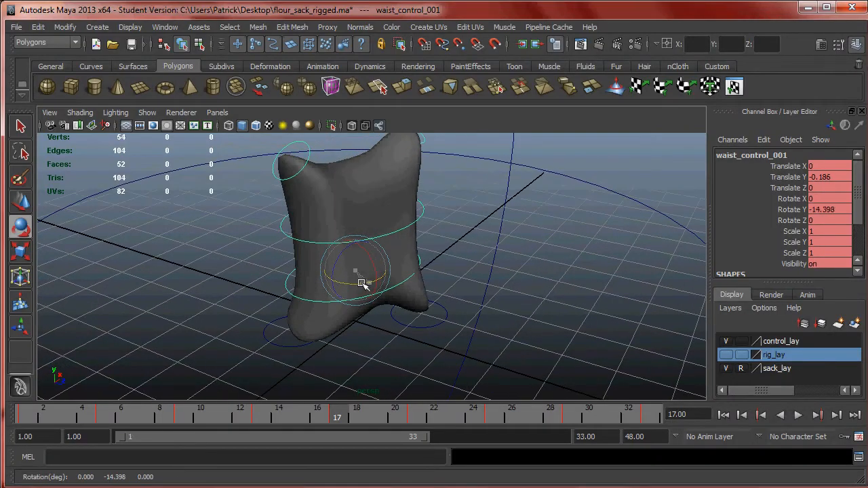
alt+drag(363, 283, 419, 323)
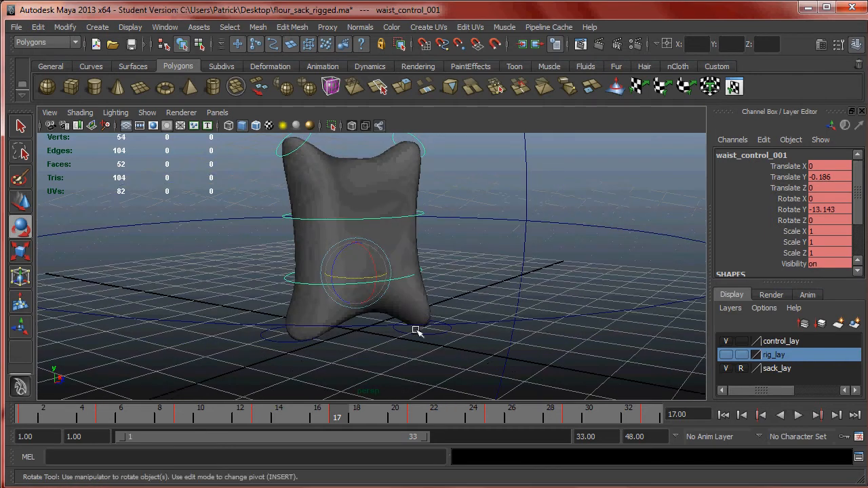
- Play back and scrub the early frames to examine the waist's twist during the step
key(alt+v)
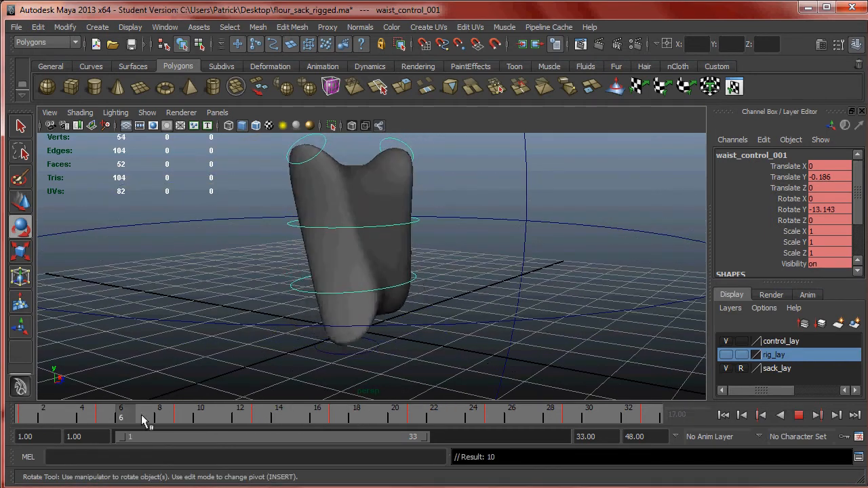
mouse_move(234, 416)
mouse_down()
mouse_move(630, 412)
mouse_move(68, 420)
mouse_move(169, 418)
mouse_move(132, 421)
mouse_up()
mouse_move(256, 420)
mouse_down()
mouse_move(27, 421)
mouse_move(120, 421)
mouse_move(76, 415)
mouse_up()
alt+drag(427, 287, 706, 197)
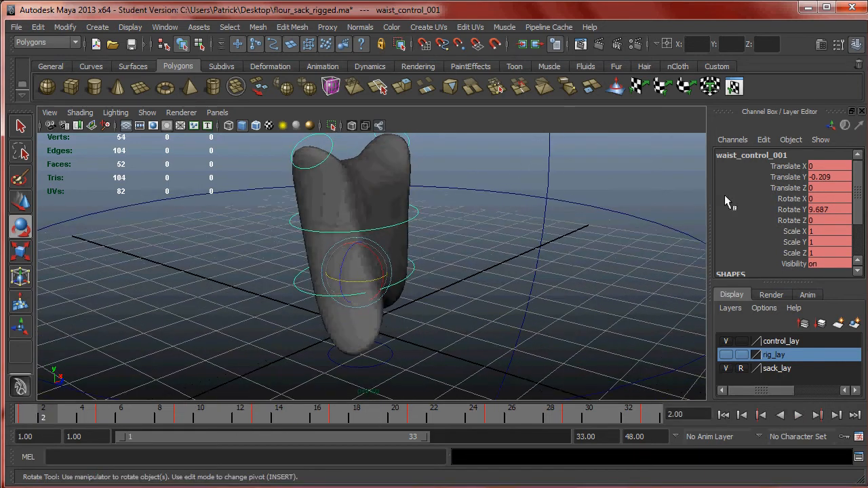
key(alt+v)
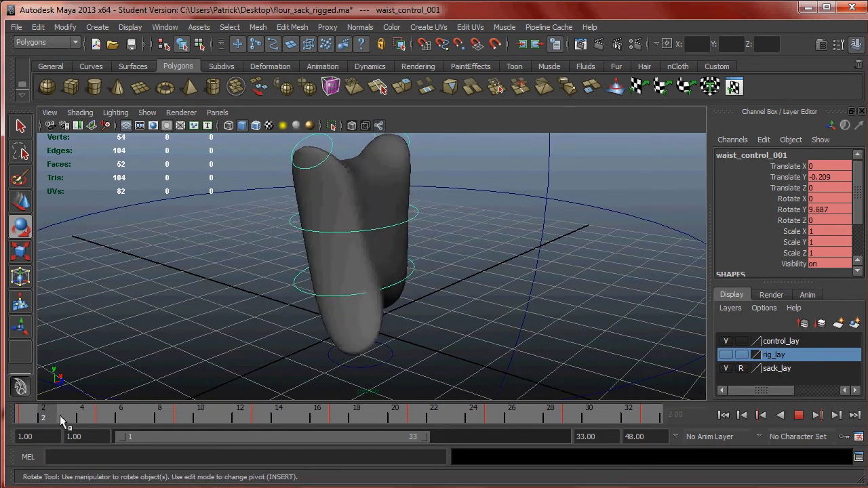
- Scrub back and forth through the timeline to examine the waist control's rotation between frames 2 and 16
mouse_move(128, 420)
mouse_down()
mouse_move(180, 419)
mouse_move(43, 421)
mouse_move(398, 422)
mouse_move(9, 422)
mouse_move(223, 420)
mouse_up()
mouse_move(168, 418)
mouse_down()
mouse_move(10, 421)
mouse_move(193, 421)
mouse_up()
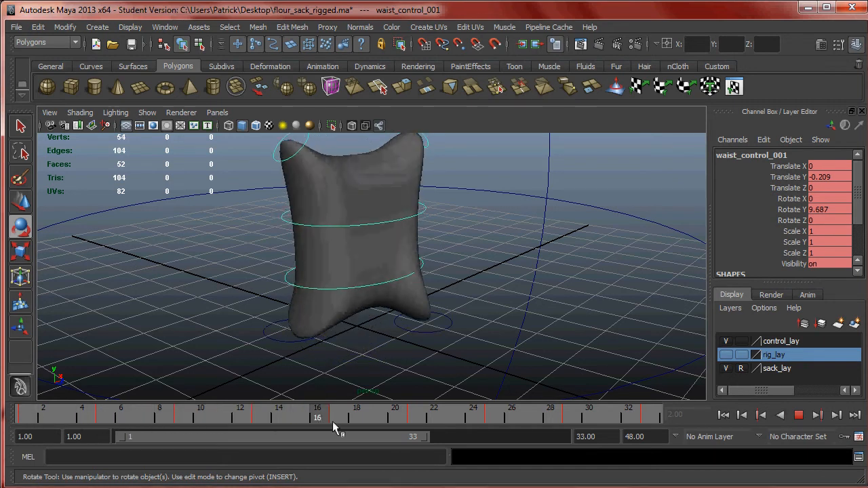
mouse_move(372, 419)
mouse_down()
mouse_move(9, 420)
mouse_move(319, 418)
mouse_move(93, 418)
mouse_move(126, 423)
mouse_up()
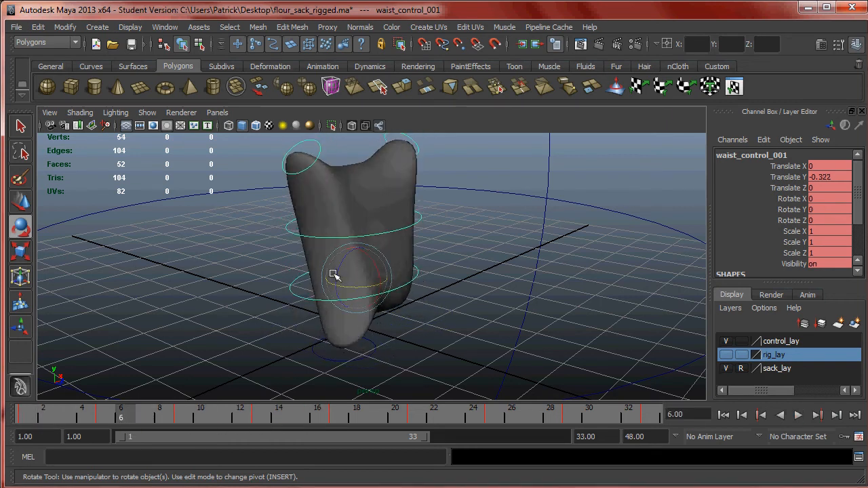
- Try rotating the waist control about Y at frame 15, and undo the rotation
mouse_move(281, 407)
mouse_down()
mouse_move(145, 400)
mouse_move(125, 411)
mouse_move(167, 418)
mouse_move(297, 415)
mouse_up()
click(455, 253)
click(405, 276)
drag(381, 272, 367, 274)
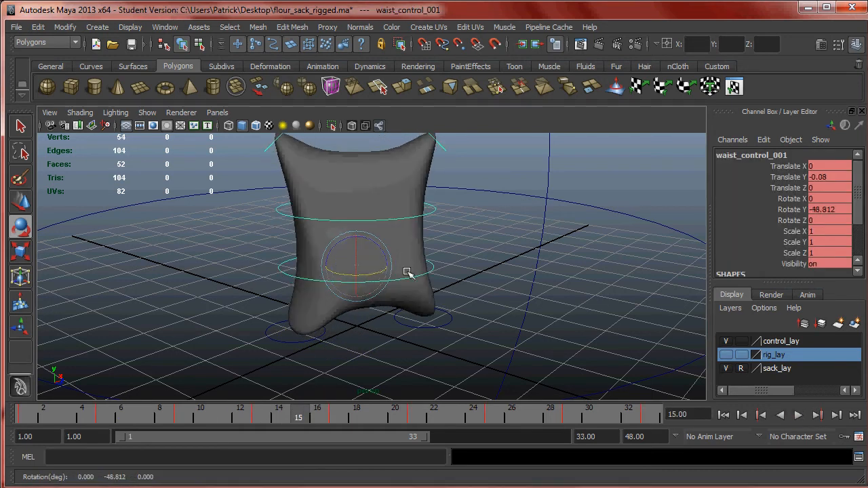
key(ctrl+z)
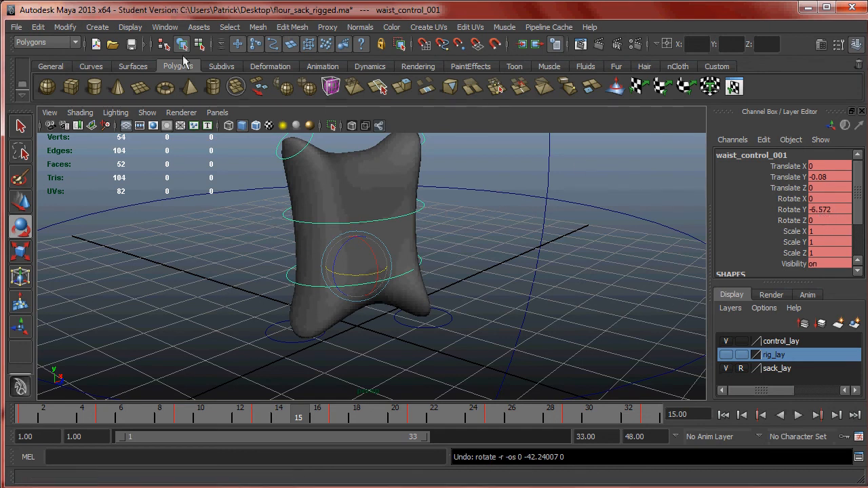
- Open the Graph Editor for the waist control and isolate its Rotate Y curve
click(164, 27)
mouse_move(198, 52)
mouse_move(271, 72)
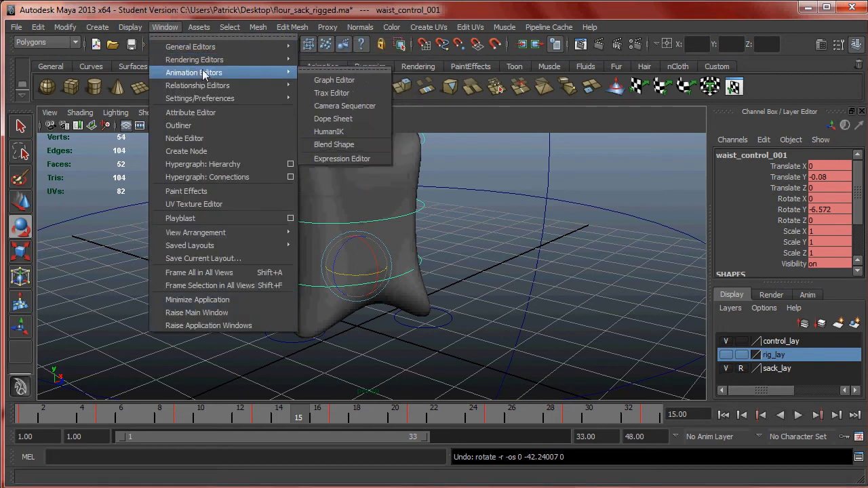
click(349, 81)
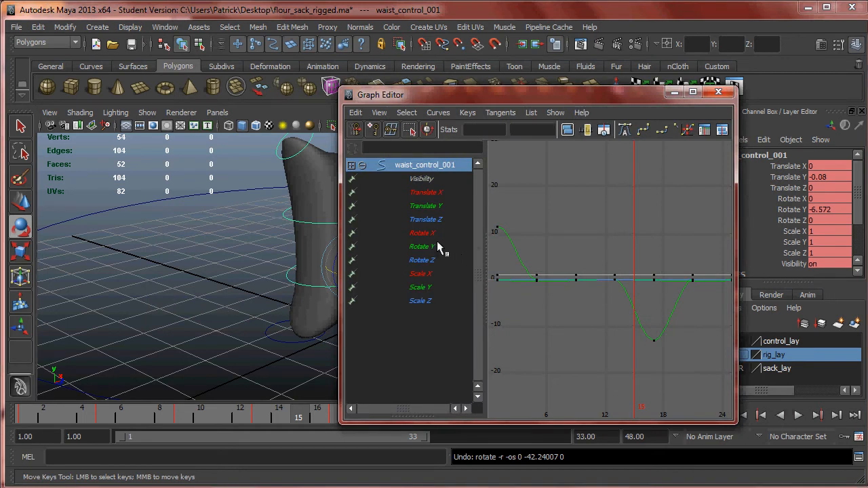
click(441, 246)
drag(620, 99, 379, 52)
drag(491, 372, 643, 369)
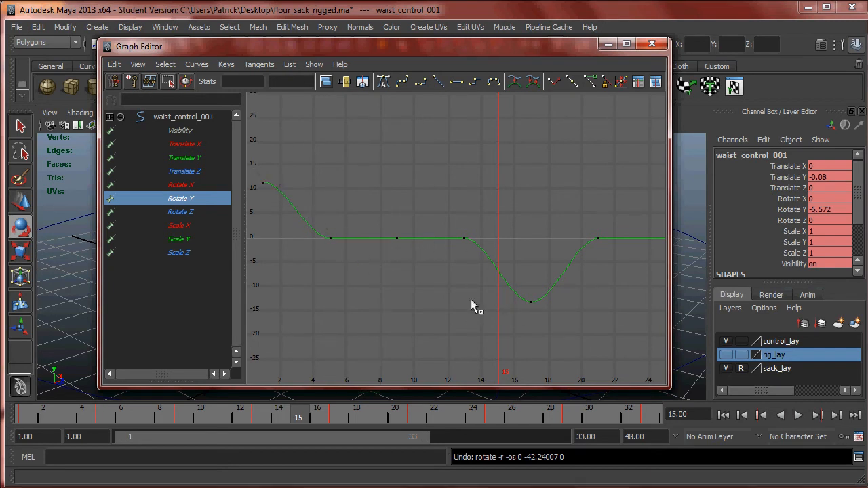
- Raise the waist's Rotate Y key at frame 5 to 7.814 and lower the frame 13 key to -8.512
click(330, 236)
middle_drag(333, 236, 333, 205)
drag(400, 213, 477, 271)
middle_drag(465, 241, 462, 279)
drag(354, 223, 324, 203)
middle_drag(323, 206, 361, 249)
key(ctrl+z)
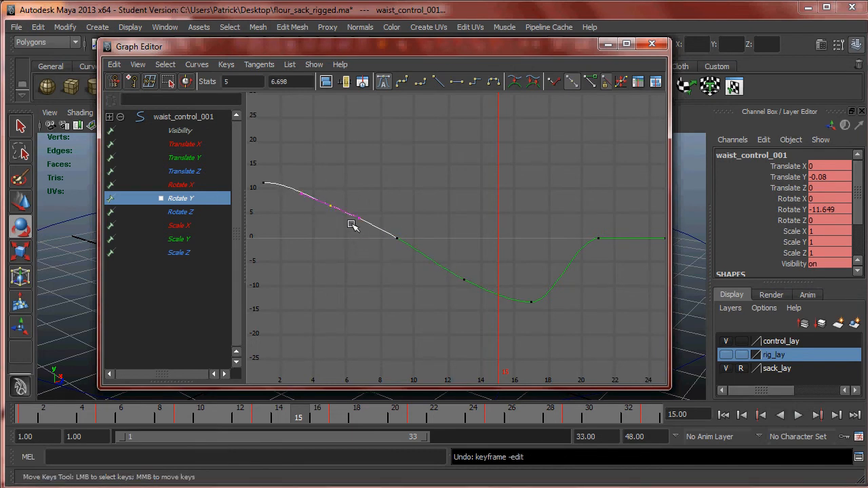
middle_drag(332, 206, 334, 202)
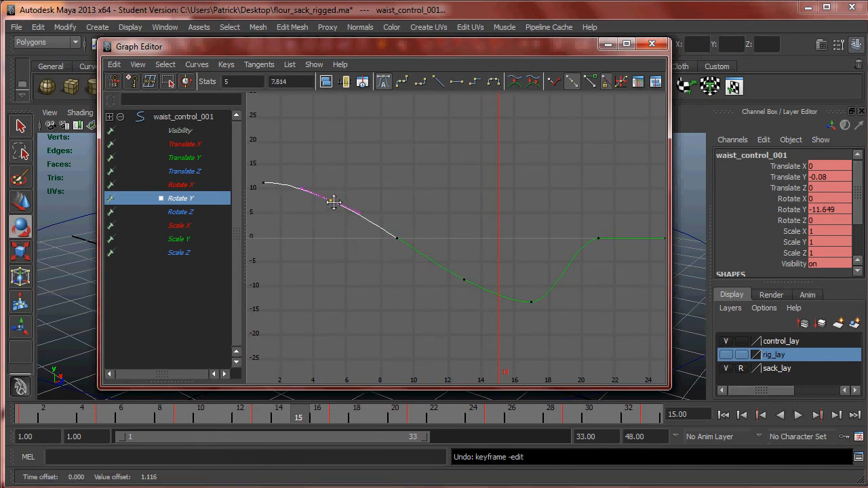
- Try shifting the Rotate Y key from frame 13 to frame 11, and undo the move
drag(441, 266, 471, 294)
middle_drag(464, 281, 428, 277)
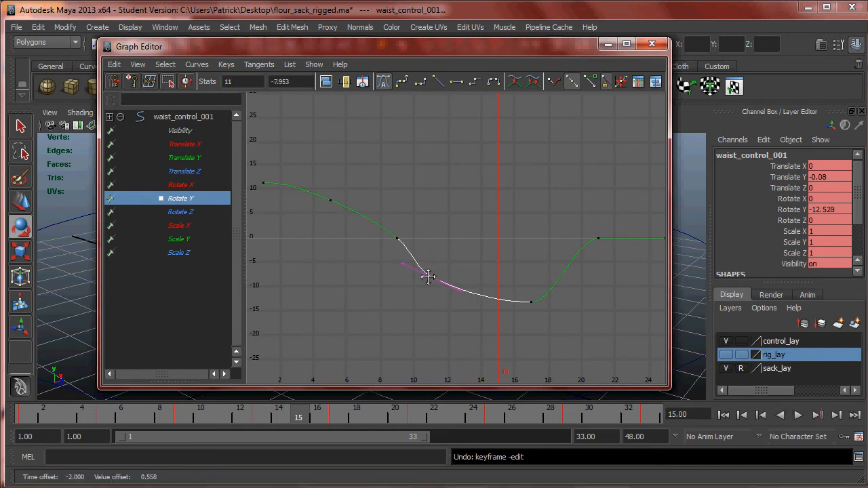
key(ctrl+z)
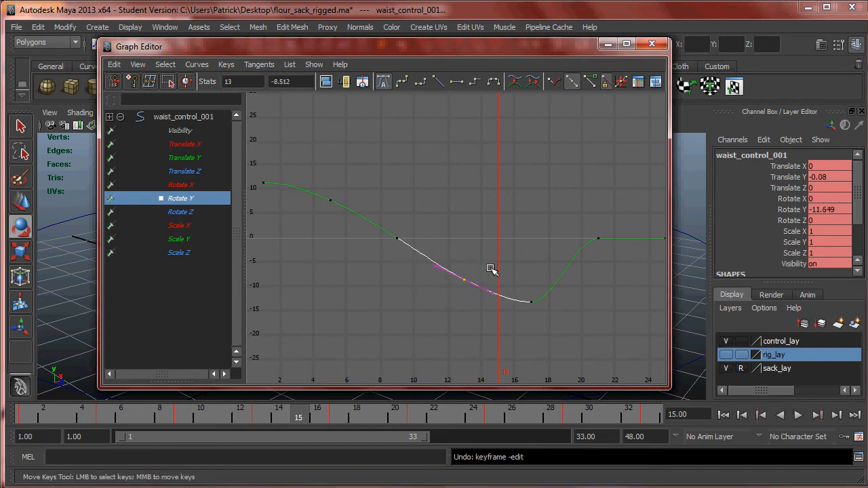
- Try raising the Rotate Y key at frame 25 to 6.72
mouse_move(519, 261)
alt+right_down()
mouse_move(523, 252)
mouse_move(426, 254)
mouse_move(512, 269)
mouse_move(481, 265)
mouse_move(506, 277)
mouse_move(511, 266)
alt+right_up()
drag(505, 224, 518, 247)
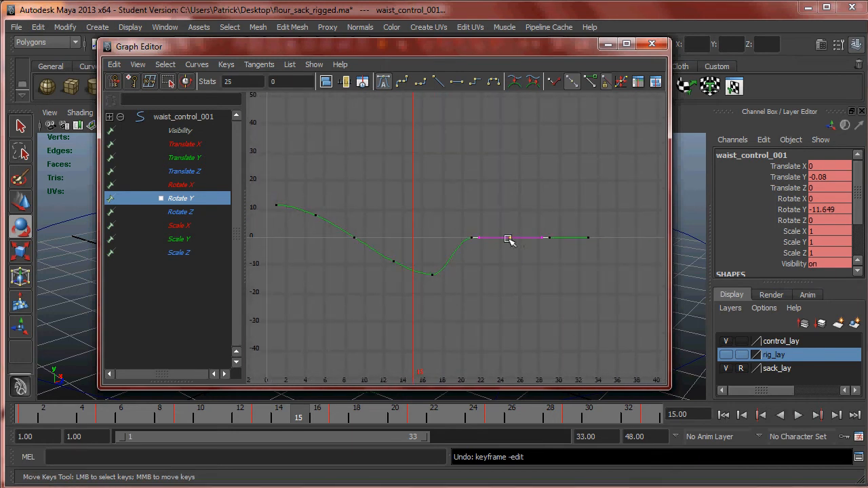
shift+middle_drag(508, 233, 507, 225)
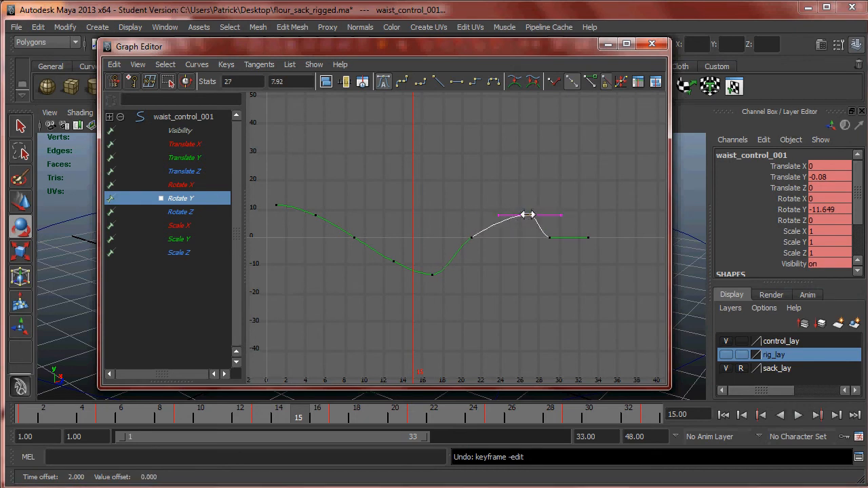
mouse_move(512, 207)
shift+middle_down()
mouse_move(511, 198)
mouse_move(510, 216)
shift+middle_up()
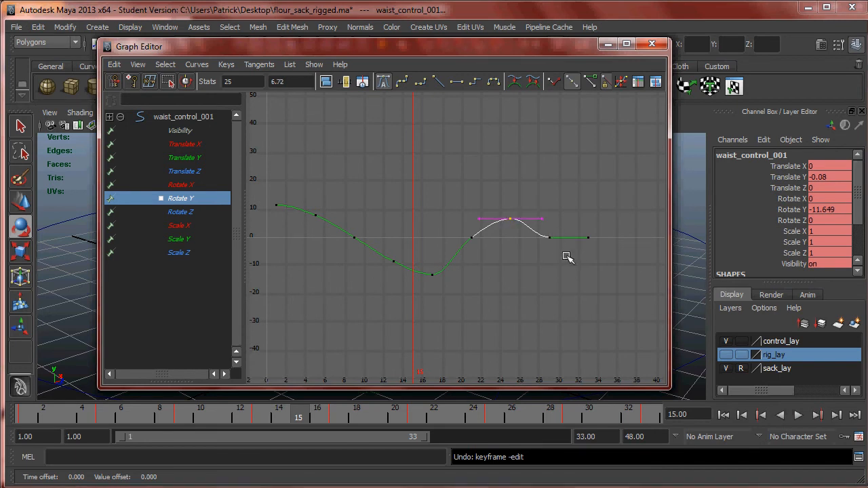
click(550, 240)
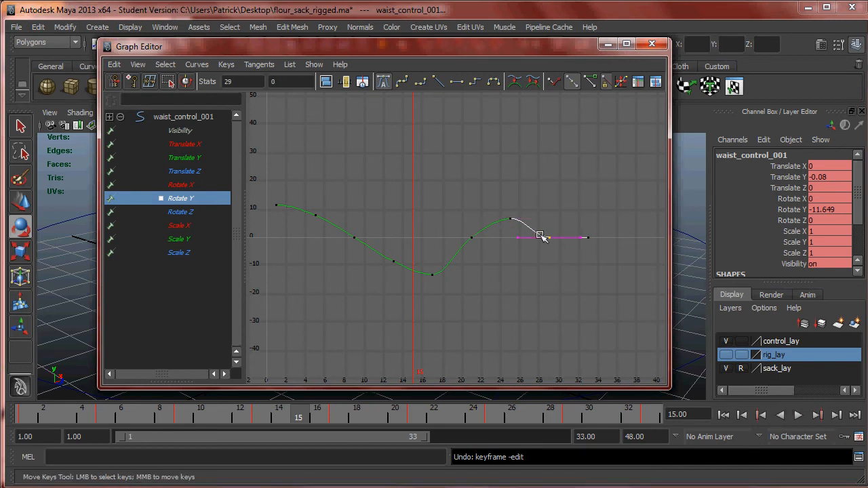
- Lower the Rotate Y key at frame 21 to about -9 and return the frame 25 key to 0
drag(466, 228, 493, 253)
middle_drag(471, 238, 471, 264)
drag(494, 194, 524, 235)
middle_drag(507, 221, 506, 239)
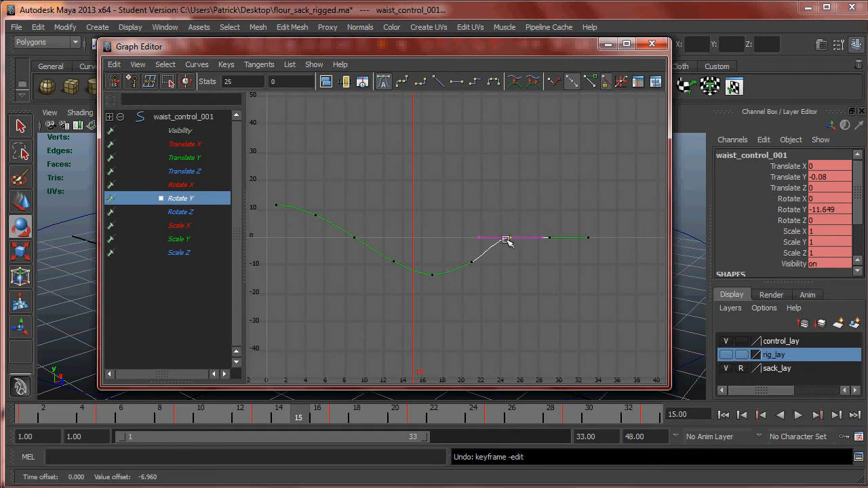
- Raise the Rotate Y key at frame 29 to about 8 and the frame 33 key to 11.28
drag(544, 215, 562, 258)
middle_drag(550, 238, 550, 213)
drag(575, 229, 604, 252)
middle_drag(591, 242, 589, 207)
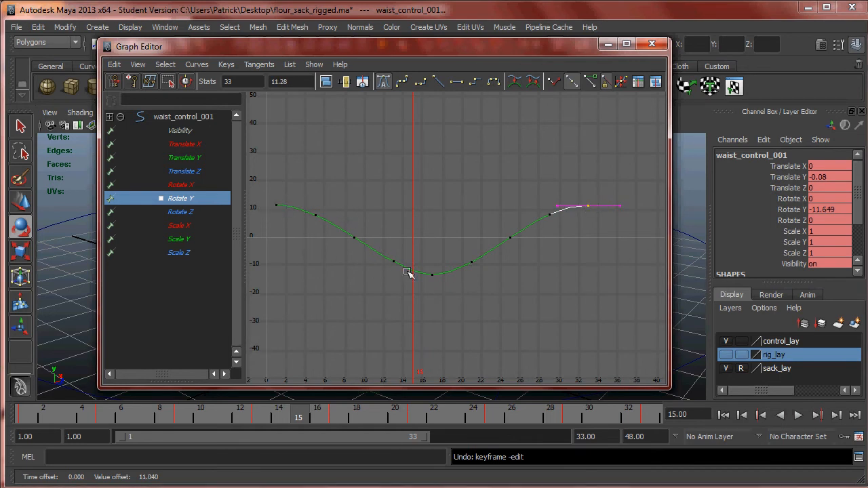
- Minimize the Graph Editor, deselect the waist control, and play the walk cycle to examine the smoothed waist rotation
click(608, 44)
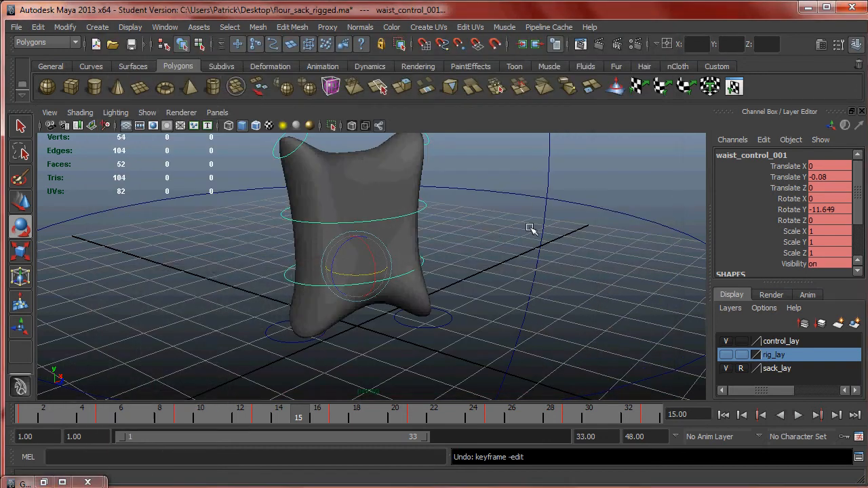
click(491, 246)
alt+right_drag(423, 253, 463, 290)
alt+drag(463, 291, 442, 269)
click(798, 415)
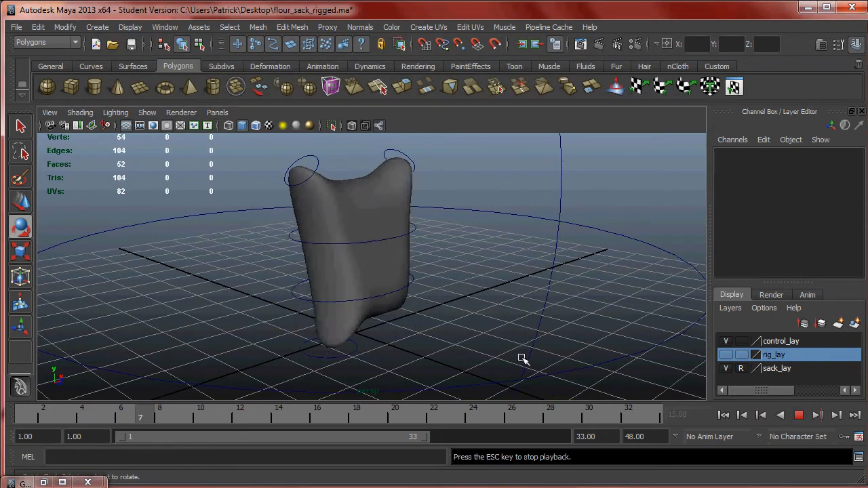
mouse_move(514, 343)
alt+mouse_down()
mouse_move(422, 335)
mouse_move(466, 355)
mouse_move(546, 346)
mouse_move(519, 339)
mouse_move(528, 338)
alt+mouse_up()
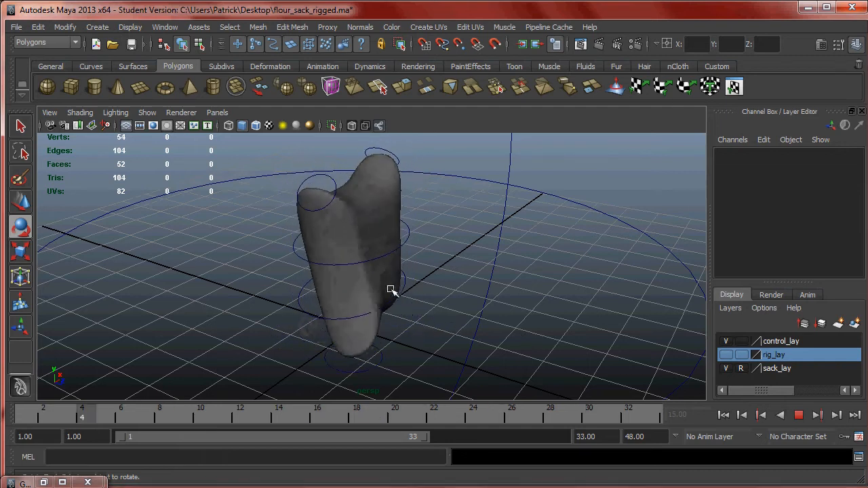
click(801, 416)
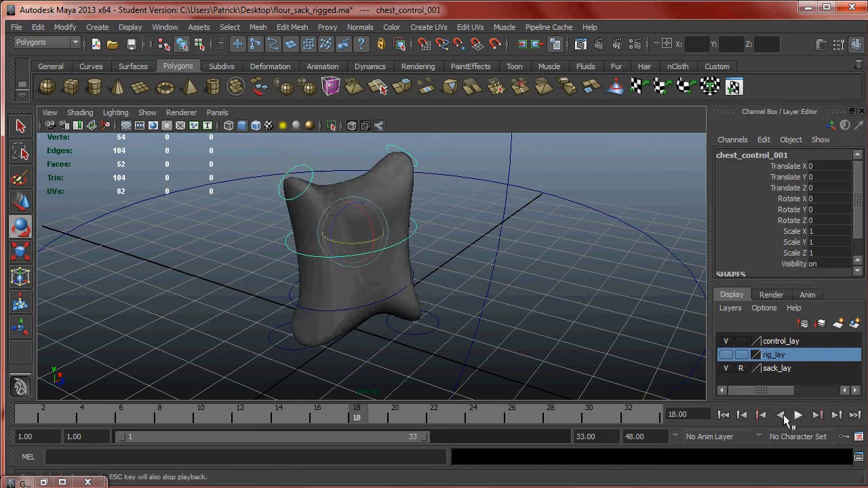
- Scrub and play the cycle with the chest control selected, stopping at frame 1
drag(356, 420, 218, 400)
drag(296, 396, 379, 409)
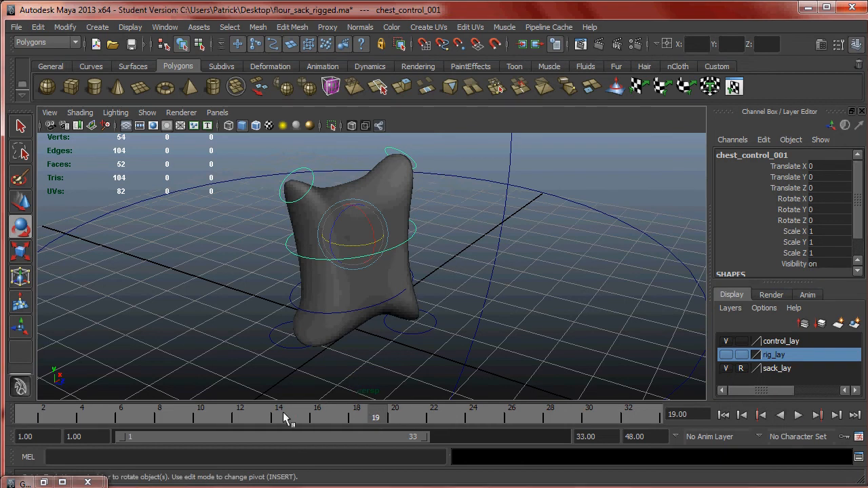
key(alt+v)
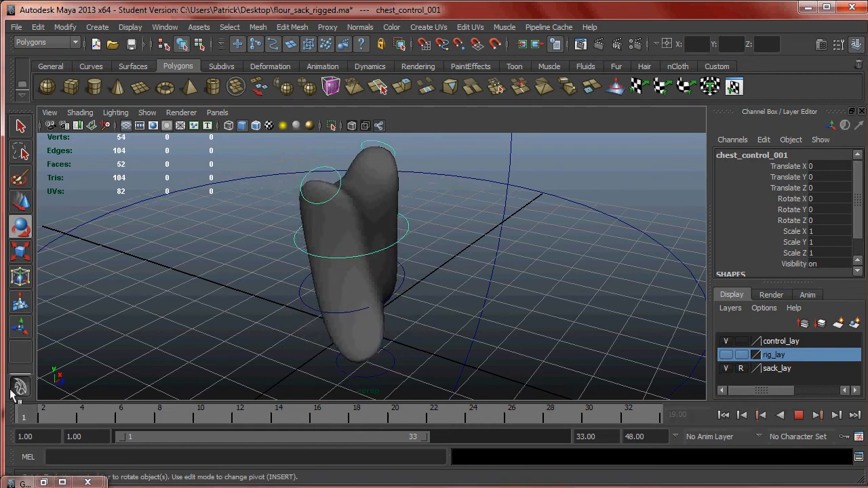
key(alt+v)
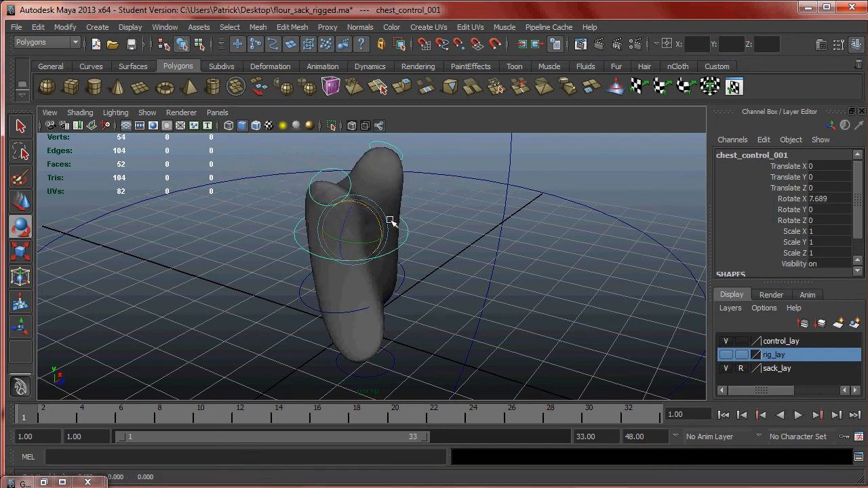
- Try tilting the chest control at frame 1, and undo the rotation
alt+right_drag(370, 288, 416, 298)
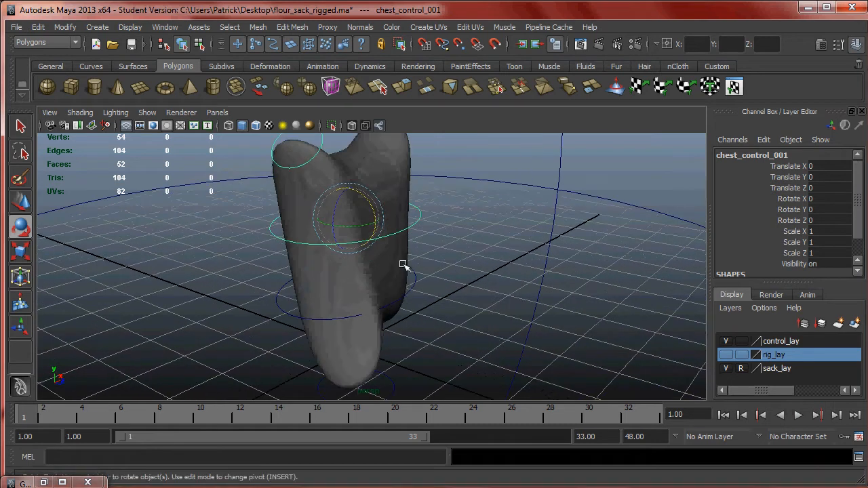
alt+drag(403, 231, 367, 204)
key(ctrl+z)
mouse_move(420, 271)
alt+mouse_down()
mouse_move(430, 285)
mouse_move(407, 272)
mouse_move(371, 271)
alt+mouse_up()
- Go to frame 5, rotate the chest control to Rotate X 12.353, and key it
mouse_move(38, 418)
mouse_down()
mouse_move(130, 419)
mouse_move(0, 410)
mouse_up()
alt+drag(291, 270, 345, 252)
drag(39, 419, 113, 421)
alt+drag(398, 209, 455, 222)
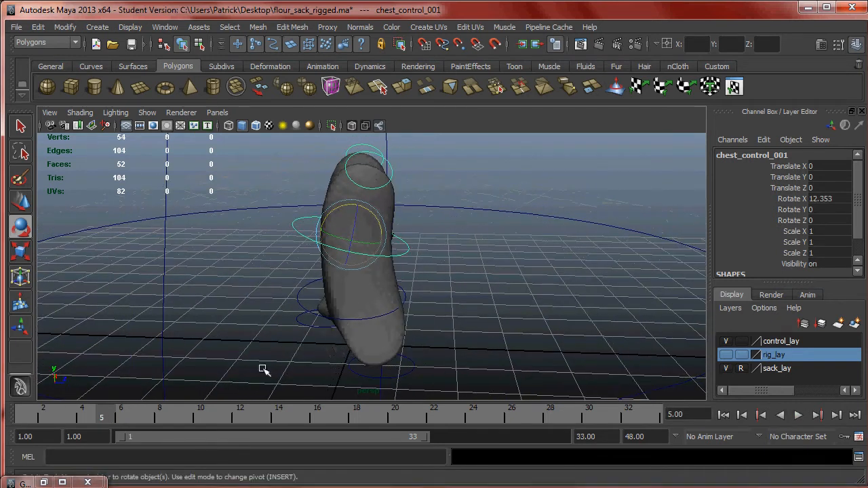
key(s)
alt+drag(244, 353, 395, 283)
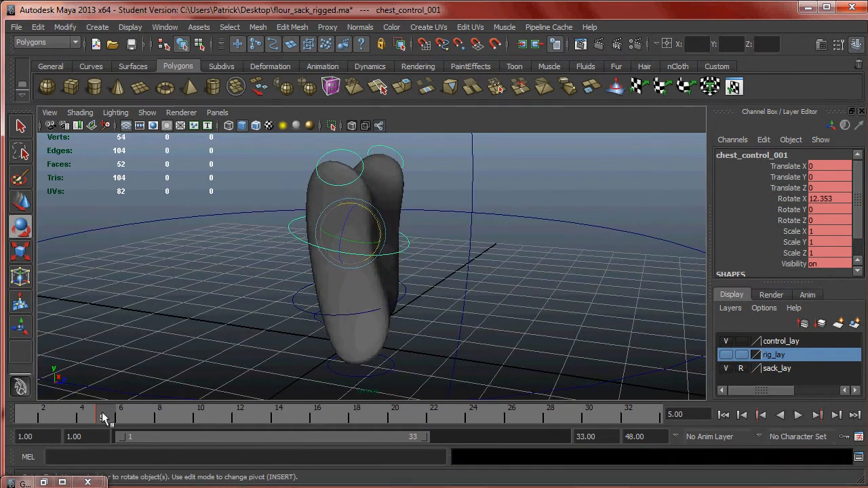
- Check the walk cycle chart for the second down pose, and key the chest control at frame 21 with Rotate X 12.353
drag(102, 416, 378, 423)
key(alt+Tab)
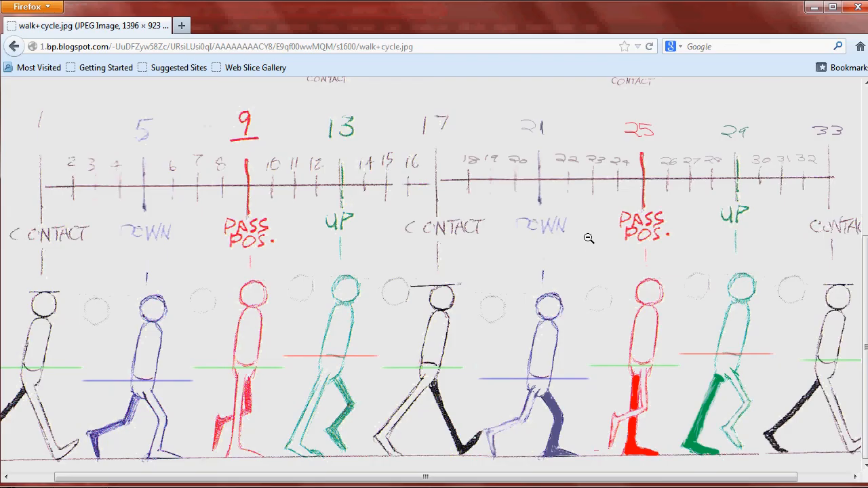
key(alt+Tab)
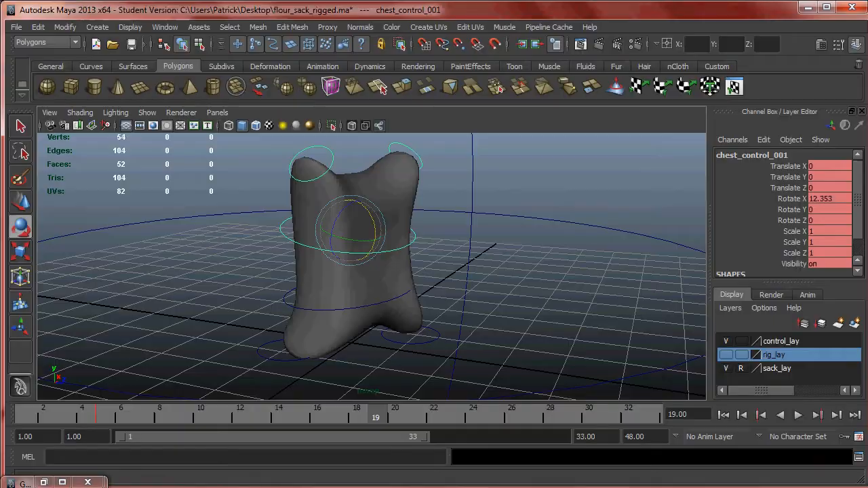
drag(387, 416, 415, 422)
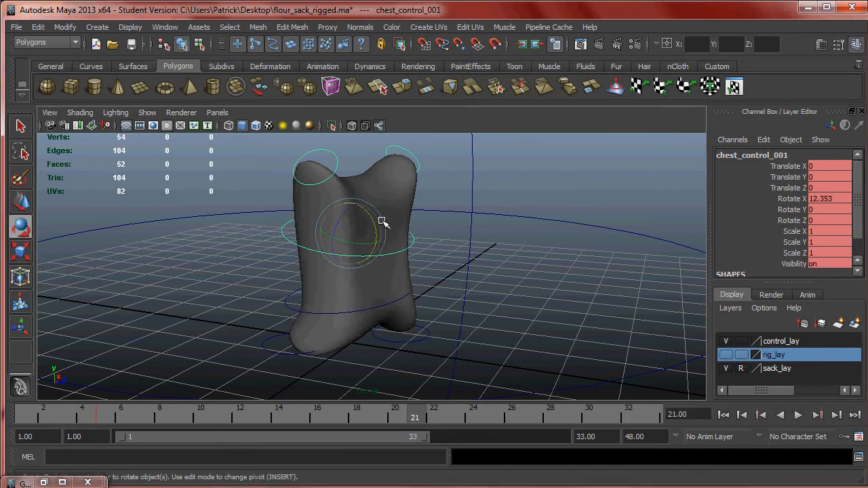
drag(268, 416, 337, 425)
key(alt+Tab)
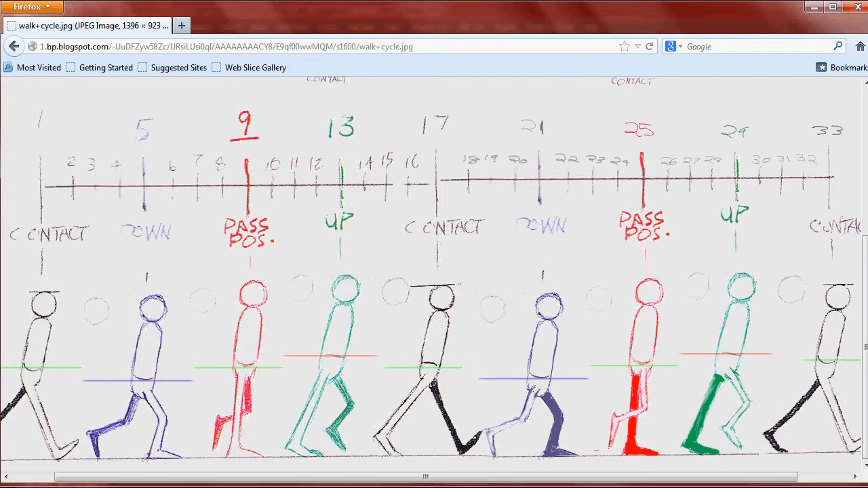
key(alt+Tab)
drag(378, 415, 415, 419)
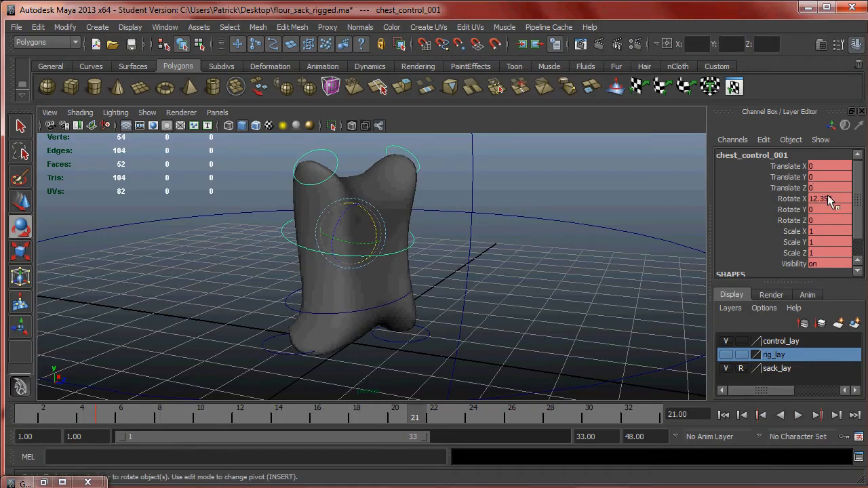
- Check the walk cycle chart for the first up pose, and key the chest control at frame 13 with Rotate X -13.009
drag(383, 417, 257, 421)
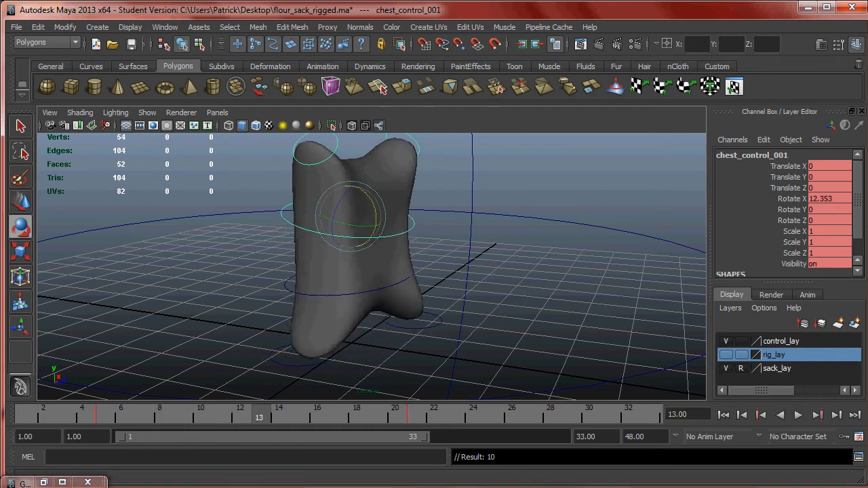
key(alt+Tab)
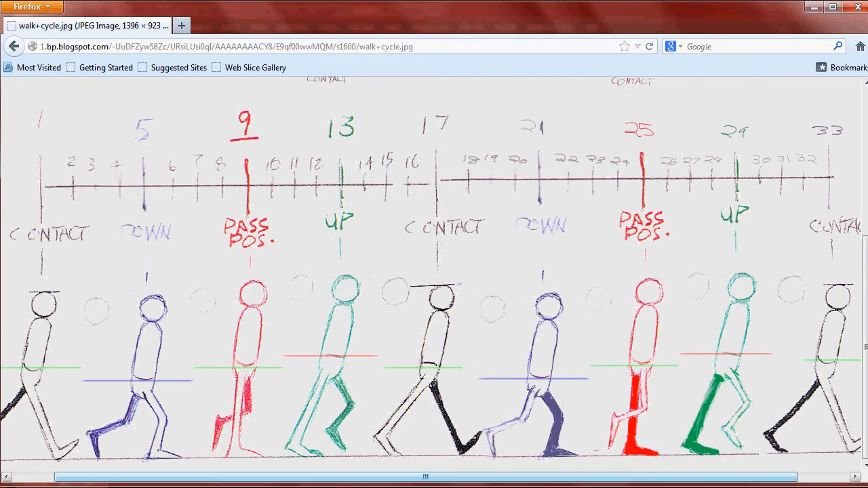
click(136, 481)
key(alt+Tab)
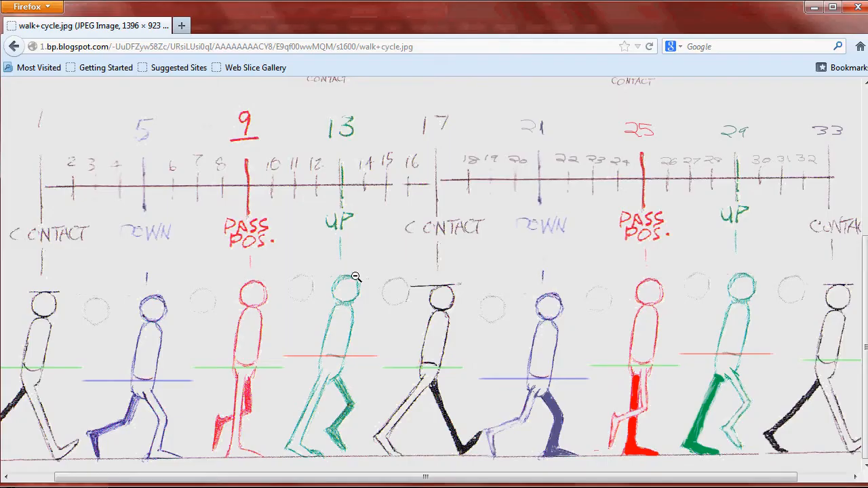
key(alt+Tab)
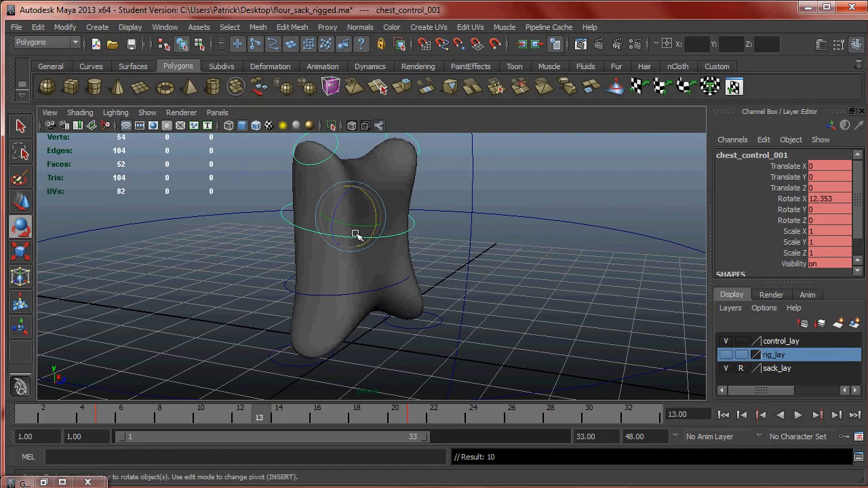
mouse_move(374, 208)
mouse_down()
mouse_move(364, 199)
mouse_move(372, 197)
mouse_up()
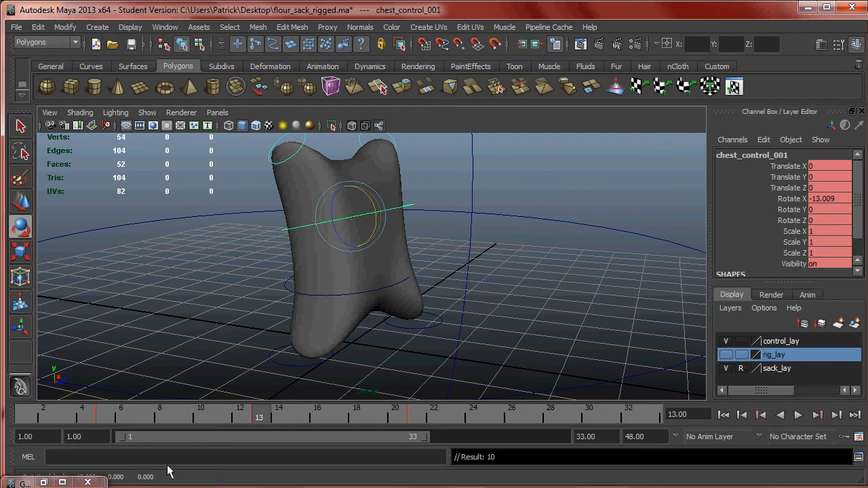
- Check the chart for the second up pose, and key the chest control at frame 29 with Rotate X -13.009
key(alt+Tab)
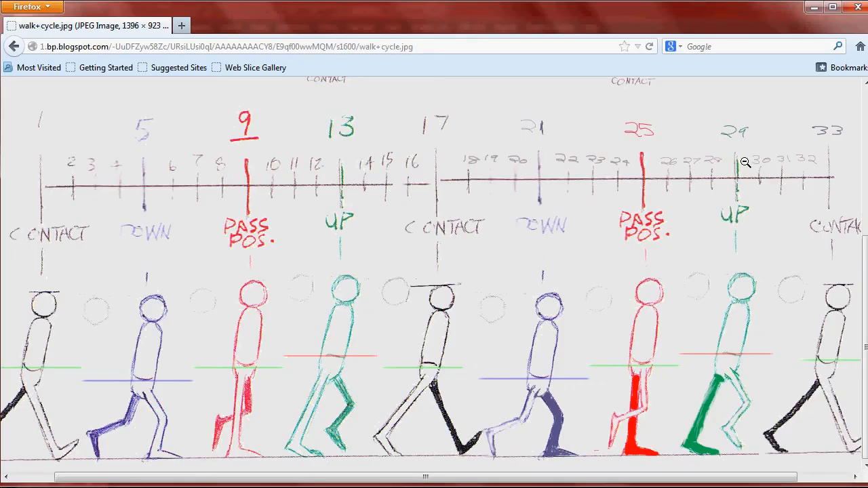
key(alt+Tab)
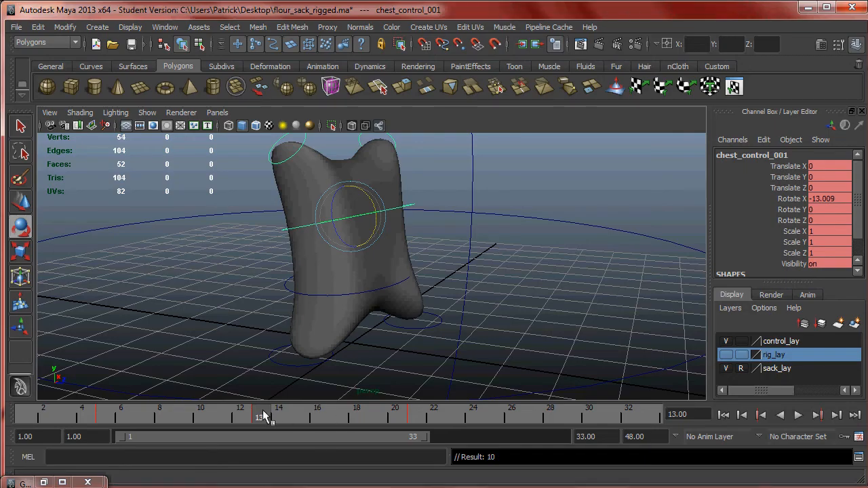
drag(265, 417, 575, 420)
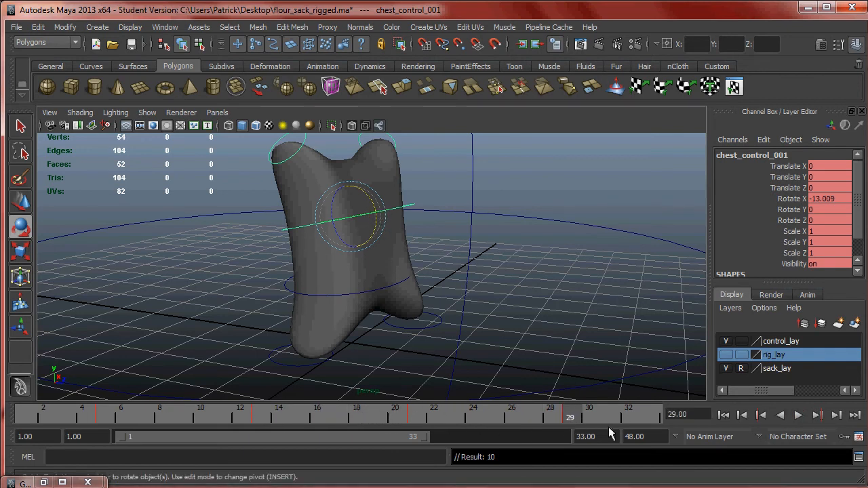
- Play the cycle from frame 1, extend the playback range to end at frame 34, and return to frame 1
drag(562, 411, 23, 417)
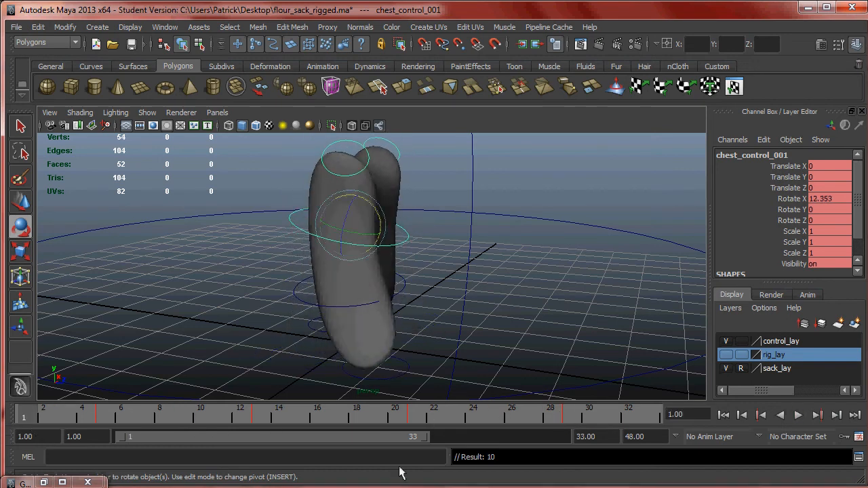
click(798, 415)
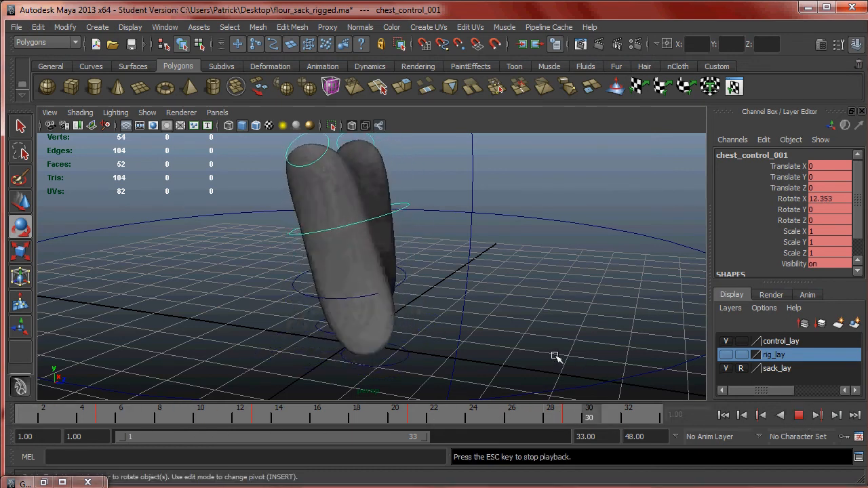
mouse_move(427, 436)
mouse_down()
mouse_move(446, 439)
mouse_move(436, 439)
mouse_up()
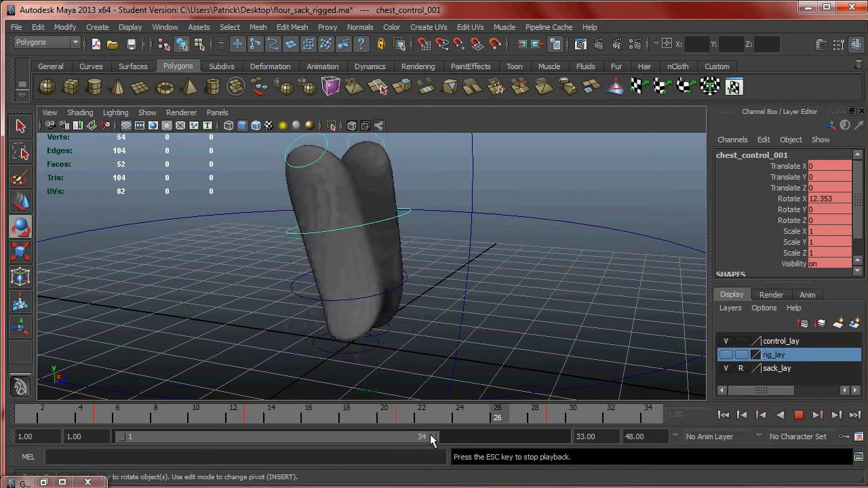
drag(611, 415, 20, 415)
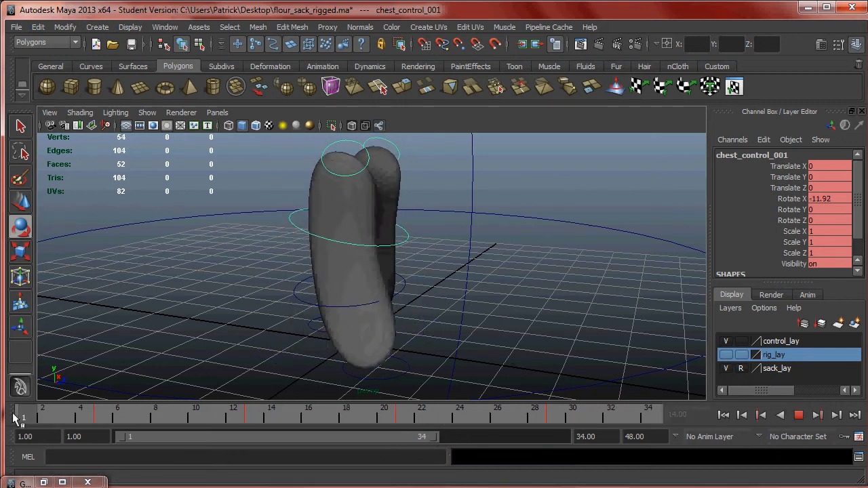
- Check the chart's contact pose, set the chest control's Rotate X to 0 at frame 1, and key it at frames 1 and 33
click(92, 487)
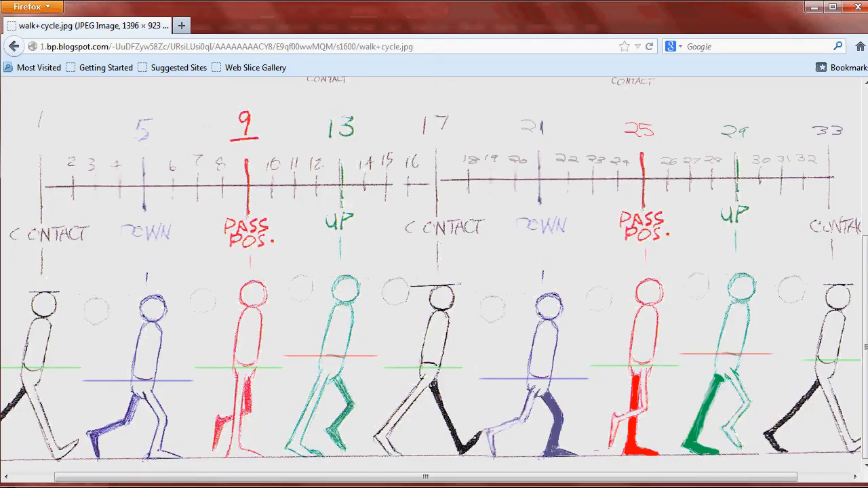
key(alt+Tab)
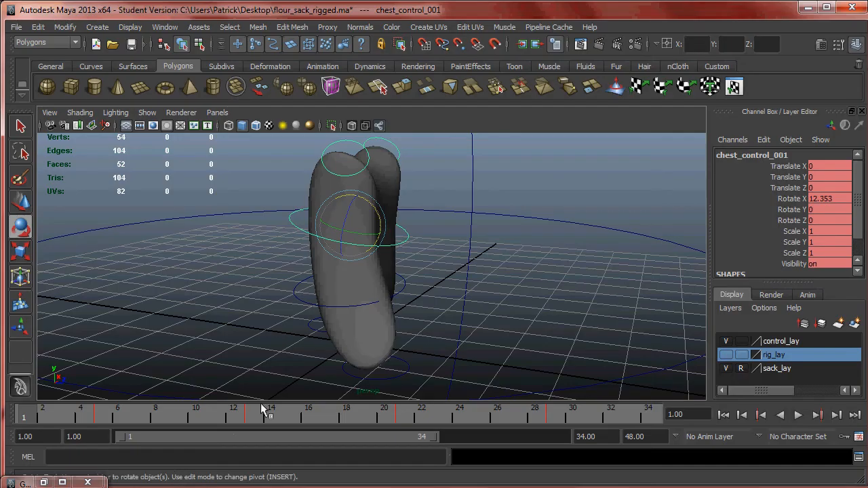
alt+middle_drag(468, 302, 514, 307)
alt+drag(514, 306, 514, 292)
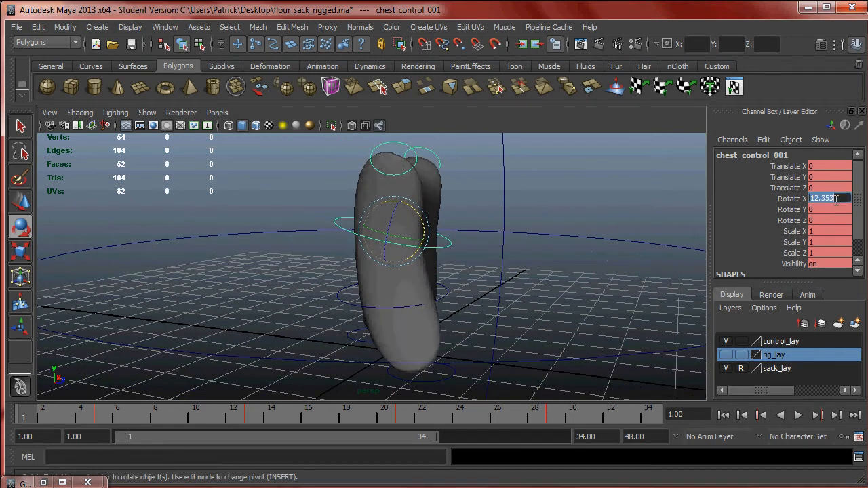
key(Return)
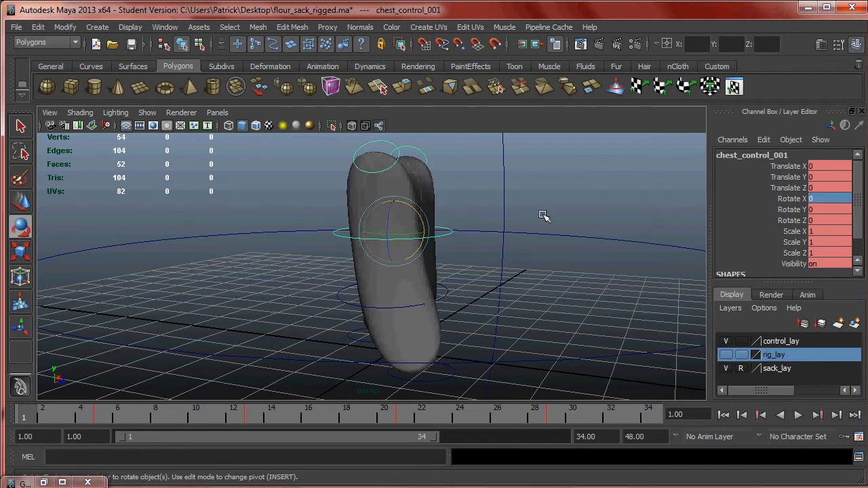
alt+drag(499, 258, 447, 285)
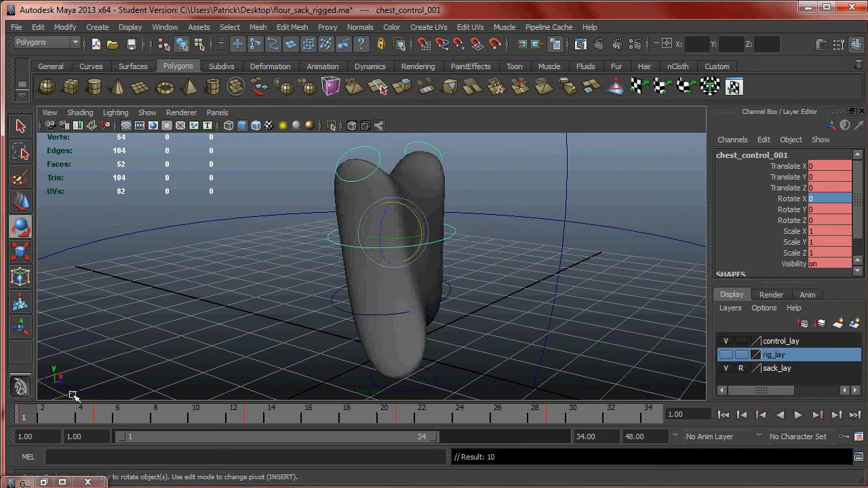
mouse_move(55, 411)
mouse_down()
mouse_move(634, 431)
mouse_move(562, 417)
mouse_move(194, 407)
mouse_move(24, 415)
mouse_up()
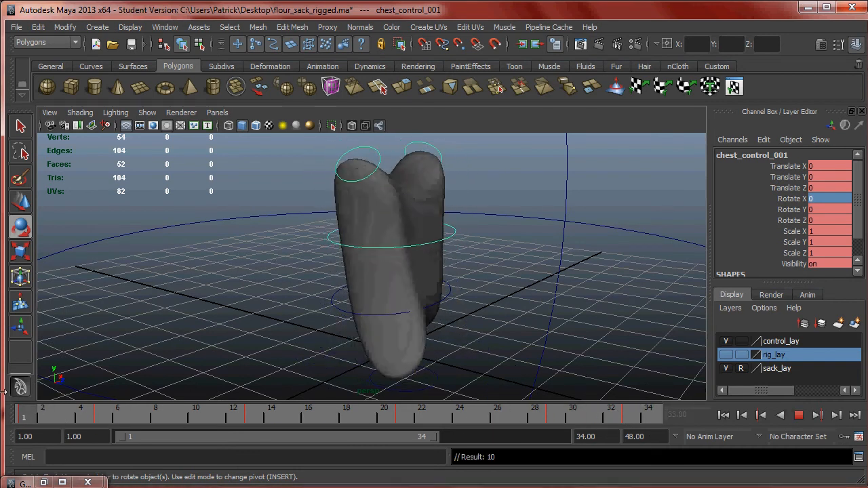
- Play and scrub the cycle to examine the chest motion from several angles, ending at frame 1
click(801, 415)
alt+drag(504, 278, 388, 253)
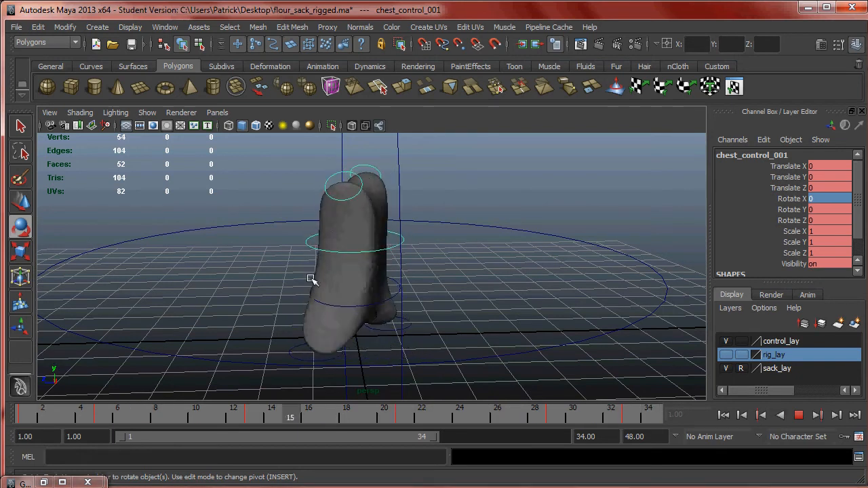
alt+drag(326, 235, 608, 345)
click(794, 415)
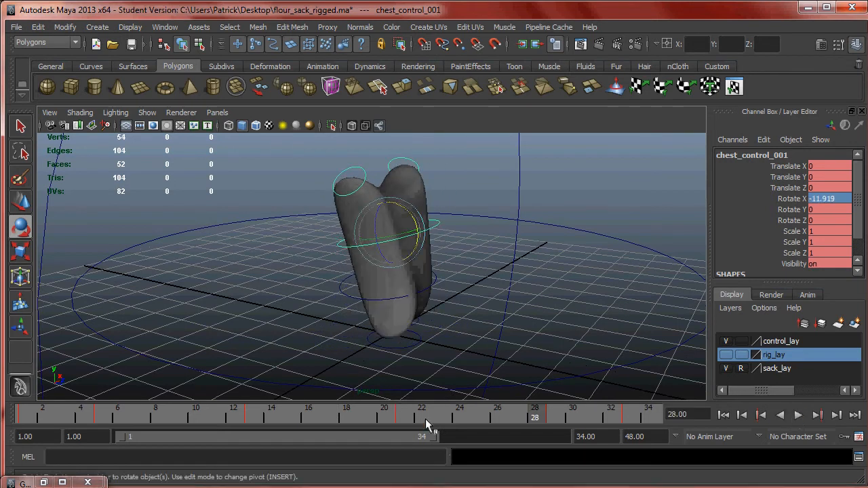
key(alt+v)
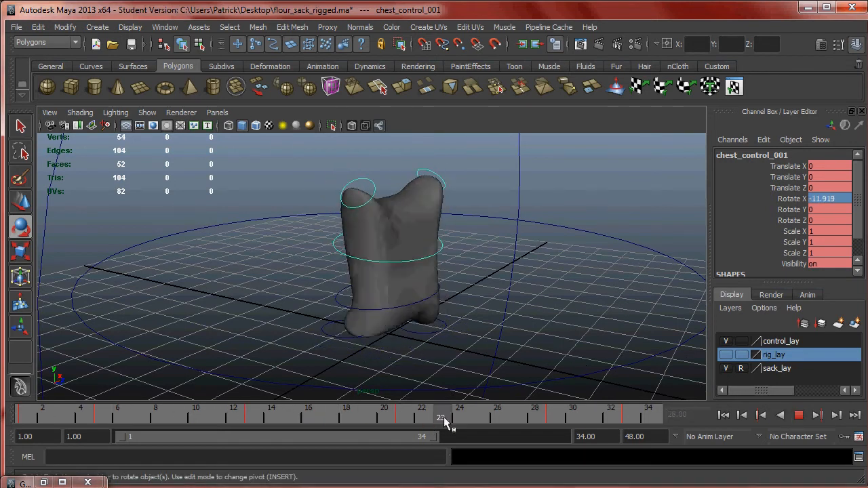
key(alt+v)
alt+drag(262, 333, 425, 353)
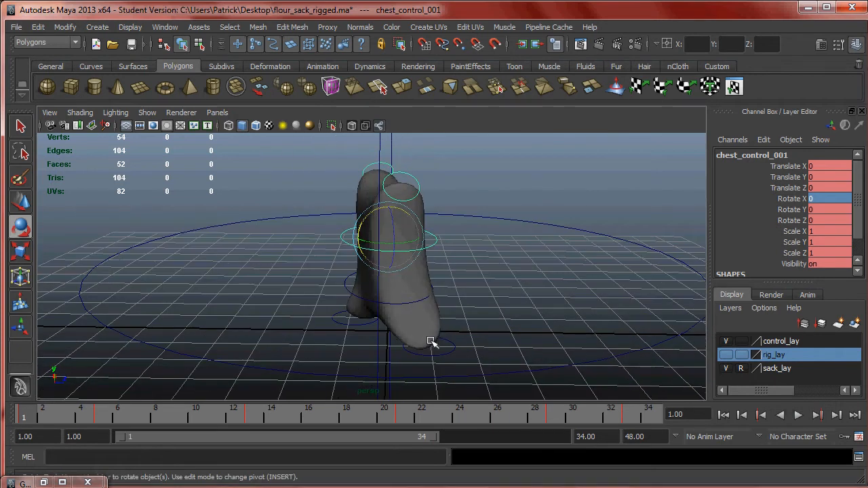
- Rotate the right hand control at frame 1 to X -54.196, Y -26.883, Z 10.763, and key it
click(415, 179)
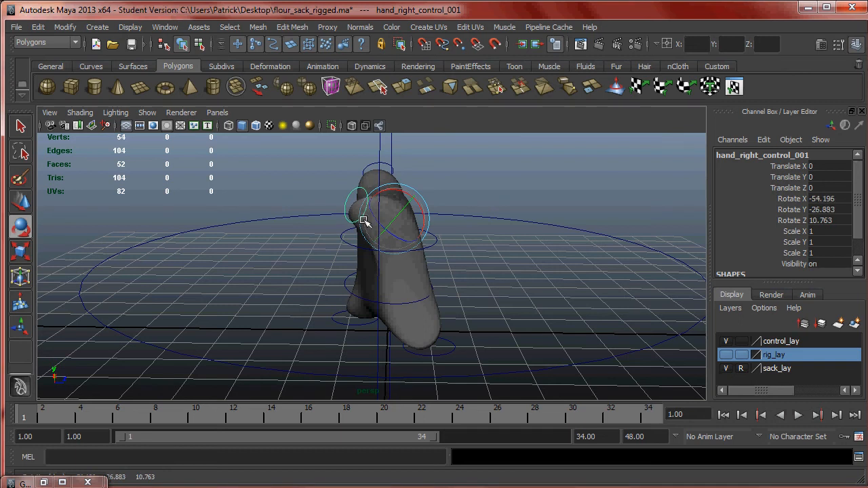
alt+drag(378, 222, 366, 287)
key(s)
- Rotate the left hand control at frame 1 to X 55.324, Y -12.599, Z 12.991, and key it
alt+drag(429, 265, 432, 203)
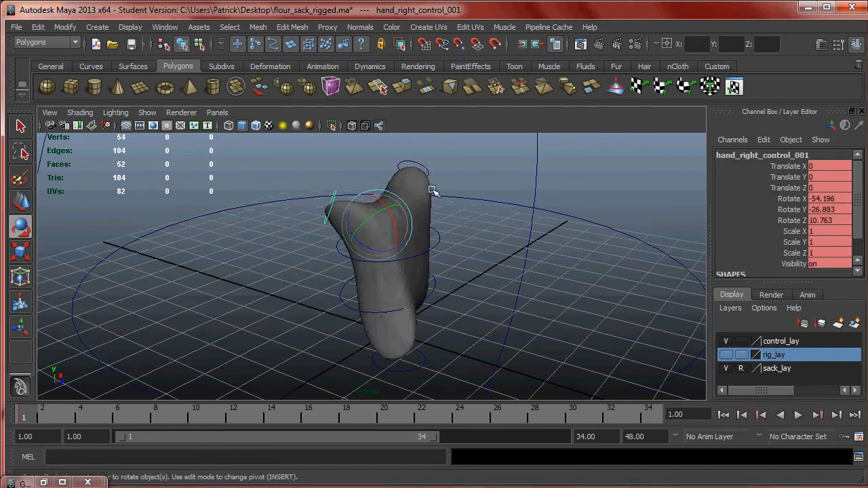
click(421, 168)
alt+drag(422, 167, 458, 244)
key(s)
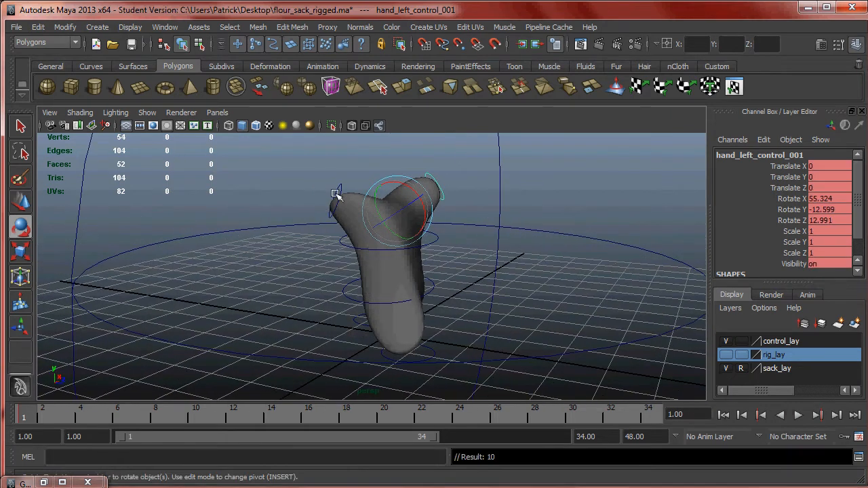
- Select both hand controls and key their frame 1 pose at frame 33
click(339, 201)
click(432, 176)
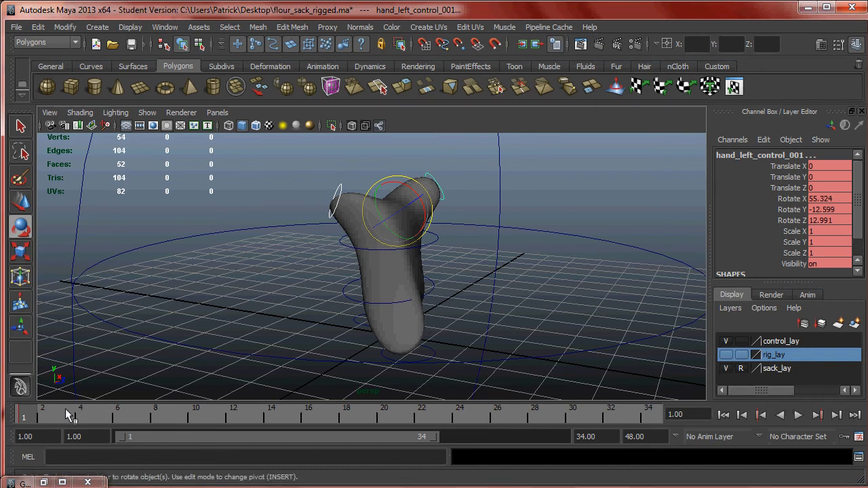
key(alt+v)
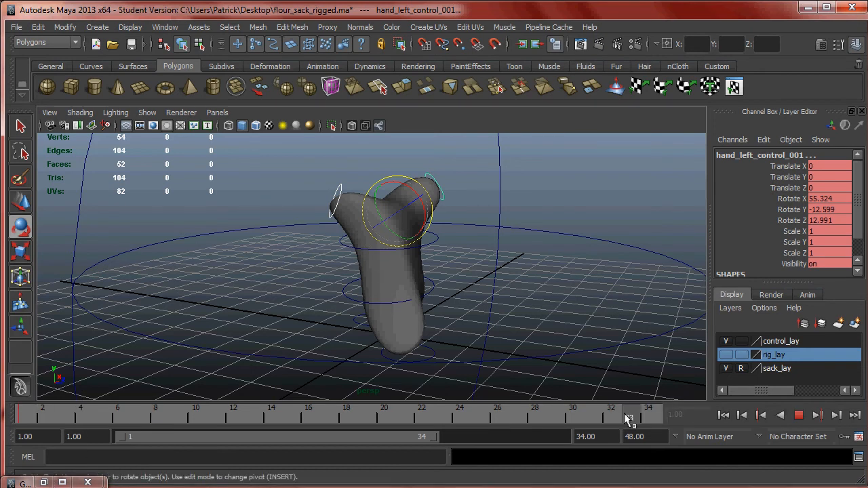
key(Escape)
- Compare the hand poses at frames 1 and 17 from several angles, stopping at frame 17
key(alt+v)
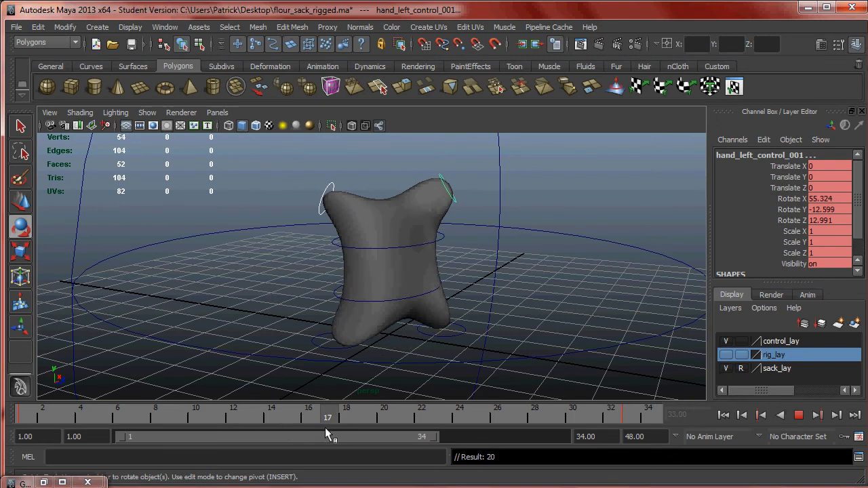
key(alt+v)
alt+drag(404, 289, 473, 258)
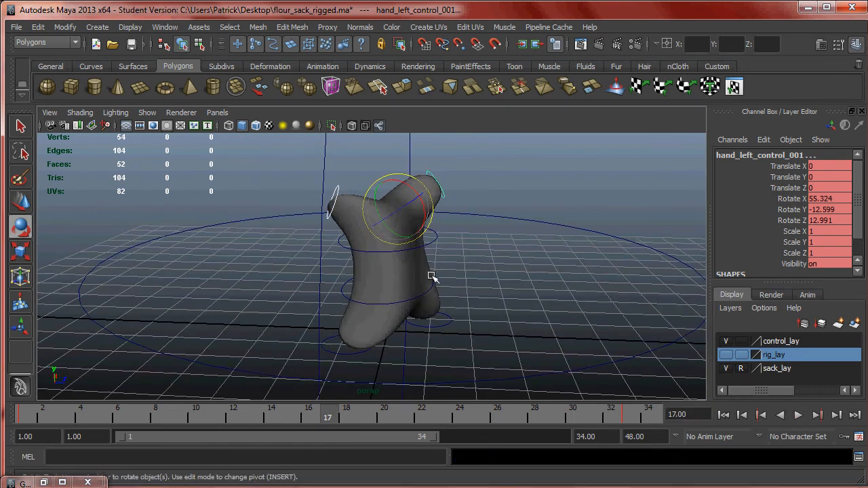
alt+drag(436, 280, 436, 270)
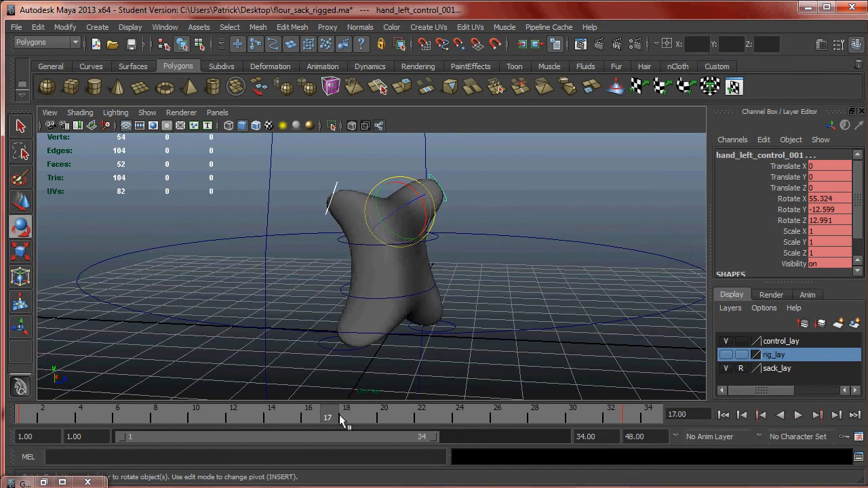
key(alt+v)
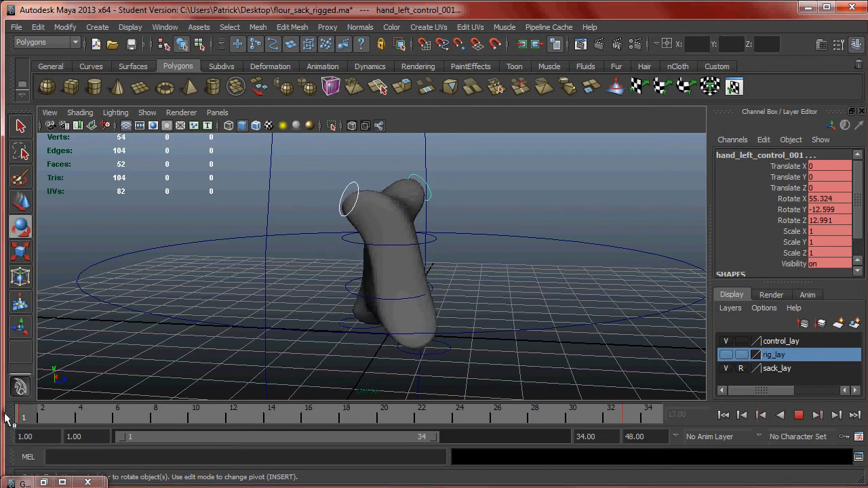
key(alt+v)
drag(23, 418, 329, 419)
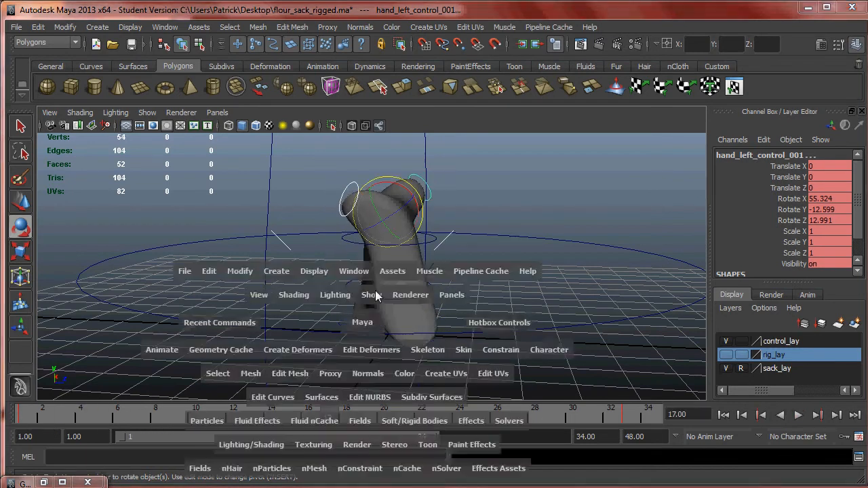
- Rotate the left hand control at frame 17 to X -26.335, Y 64.508, Z -54.346, key it, and preview the motion
key(space)
key(space)
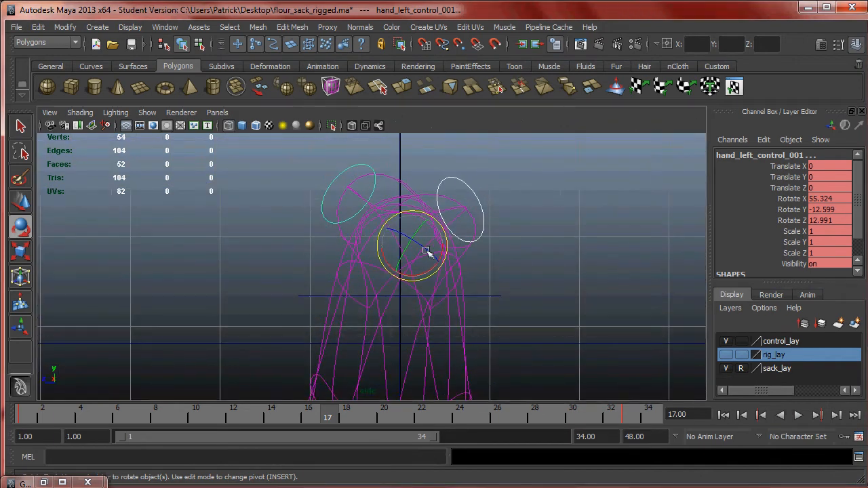
click(365, 166)
drag(417, 257, 443, 245)
mouse_move(442, 242)
mouse_down()
mouse_move(409, 240)
mouse_move(423, 239)
mouse_move(411, 265)
mouse_up()
key(space)
alt+drag(411, 264, 490, 276)
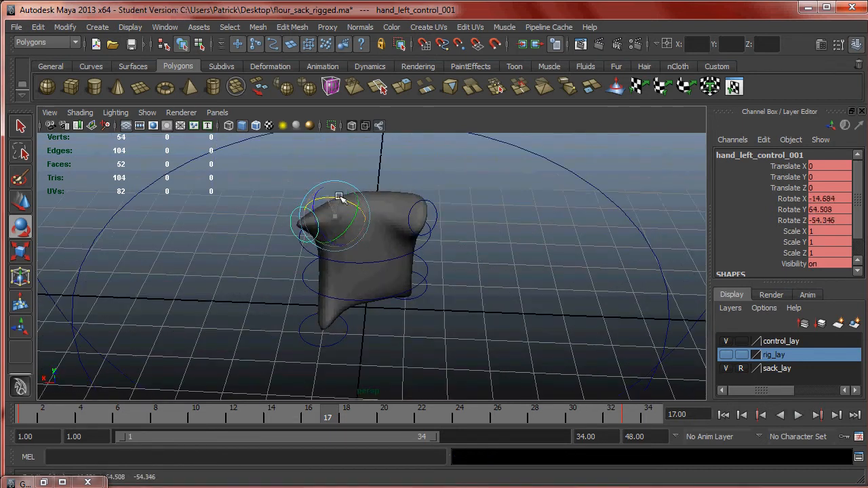
alt+drag(344, 199, 716, 218)
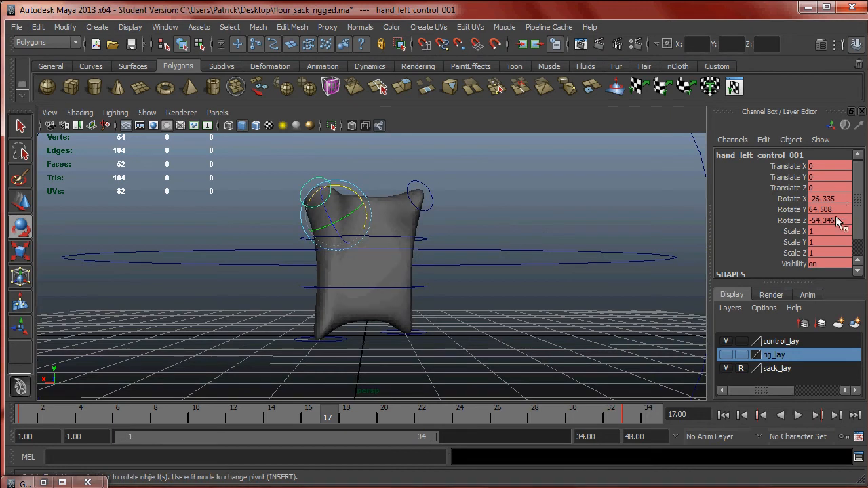
alt+drag(503, 226, 360, 318)
key(alt+v)
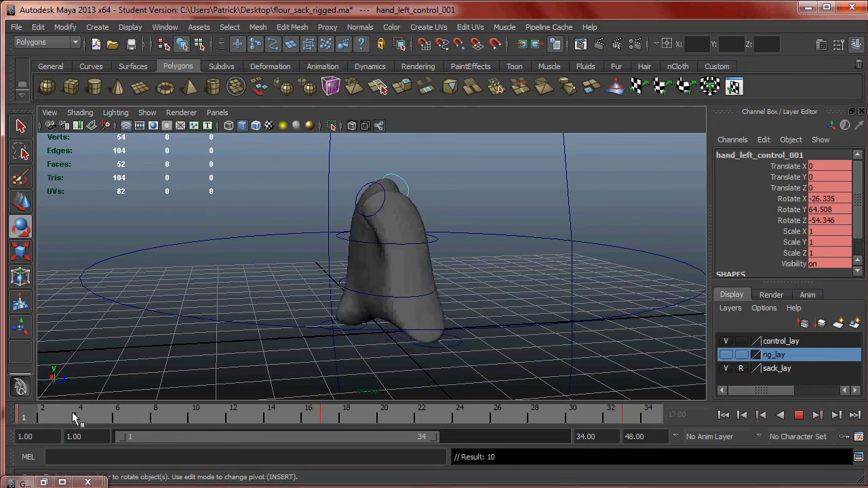
- Rotate the right hand control at frame 17 to X 31.613, Y 45.924, Z 35.485, and key it
click(433, 222)
alt+drag(480, 200, 398, 231)
click(367, 216)
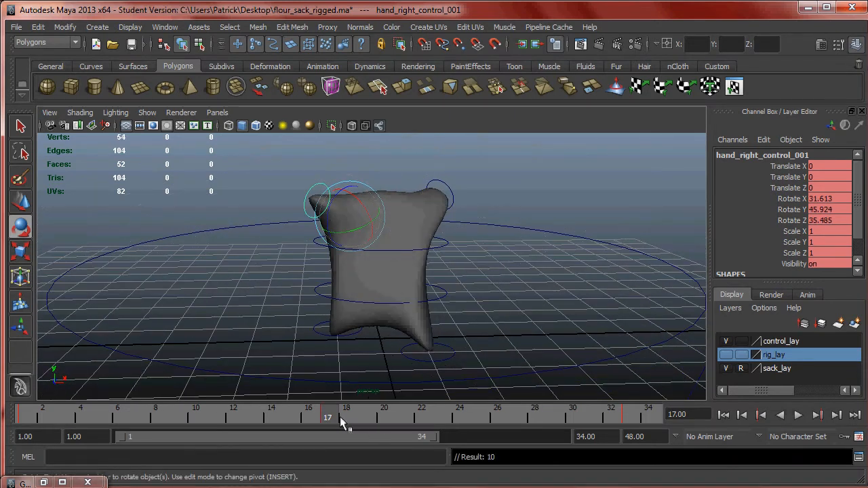
- Review the cycle in playback from frame 1 and shorten the playback range to end at frame 32
drag(328, 417, 23, 417)
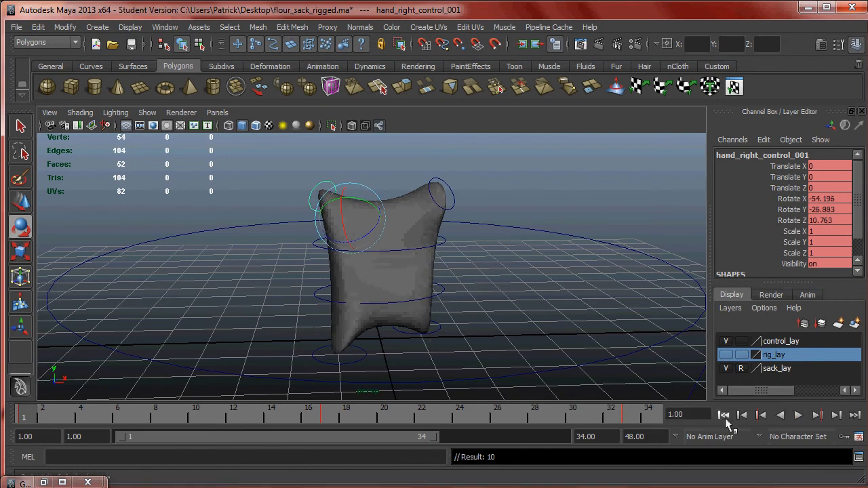
click(803, 415)
alt+drag(431, 308, 506, 312)
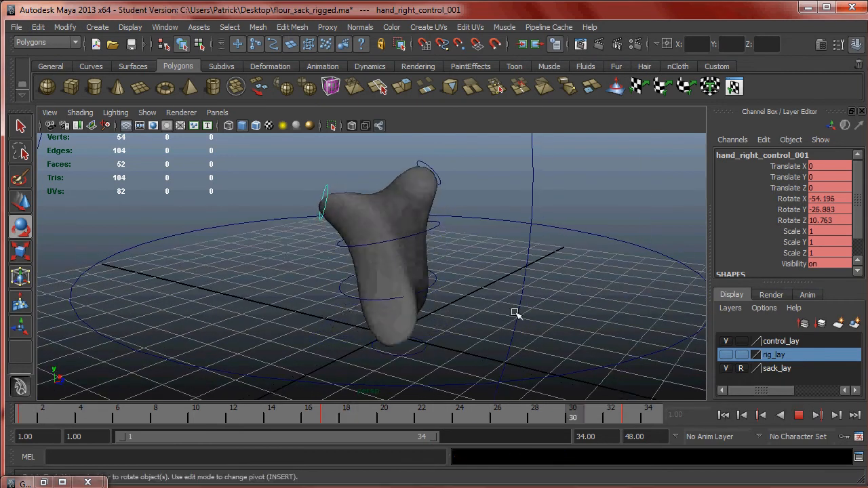
alt+drag(564, 304, 291, 297)
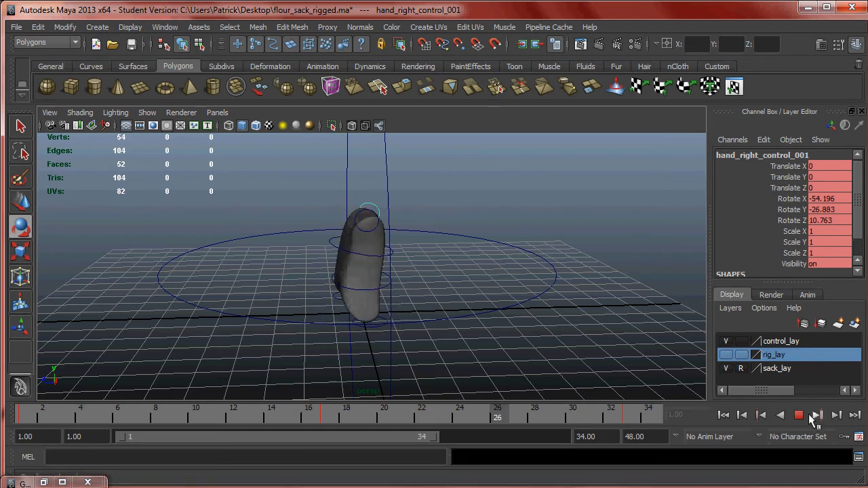
click(723, 414)
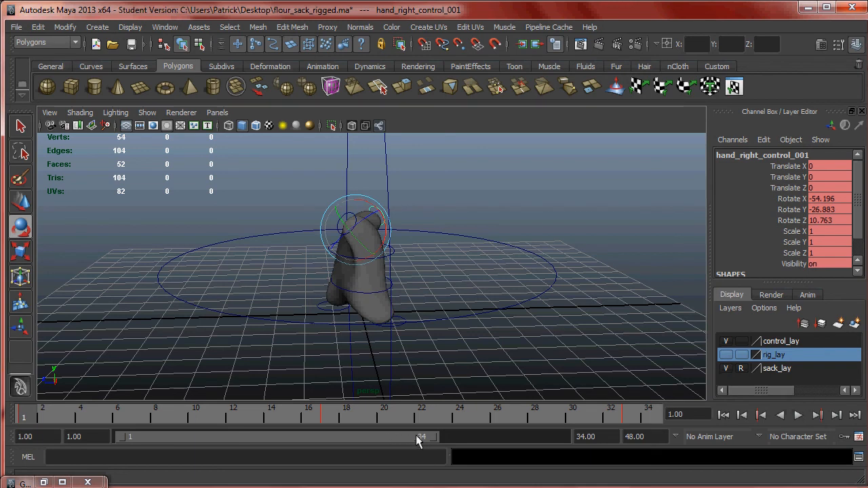
drag(435, 436, 404, 438)
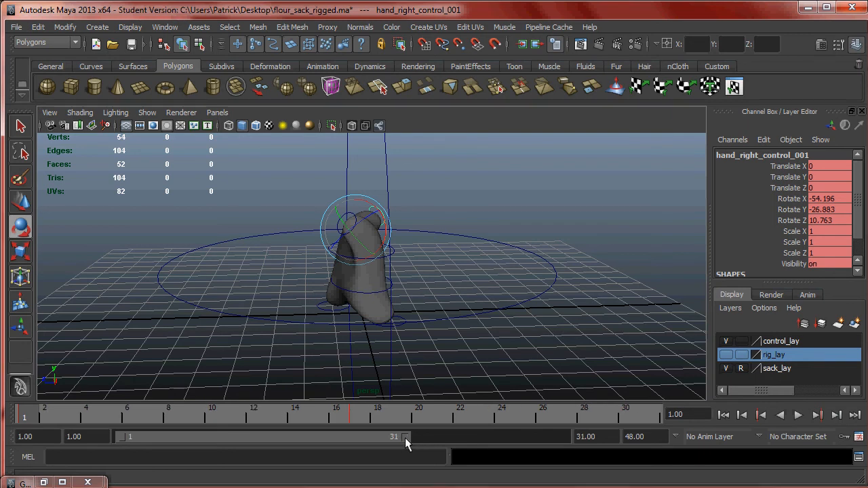
drag(406, 437, 414, 437)
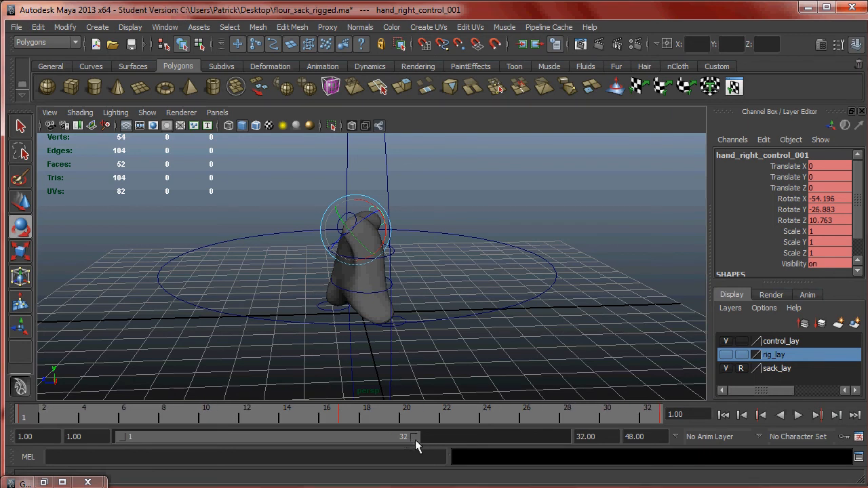
- Play the looping walk cycle and examine the sack's hand, chest and waist motion from several angles
click(798, 416)
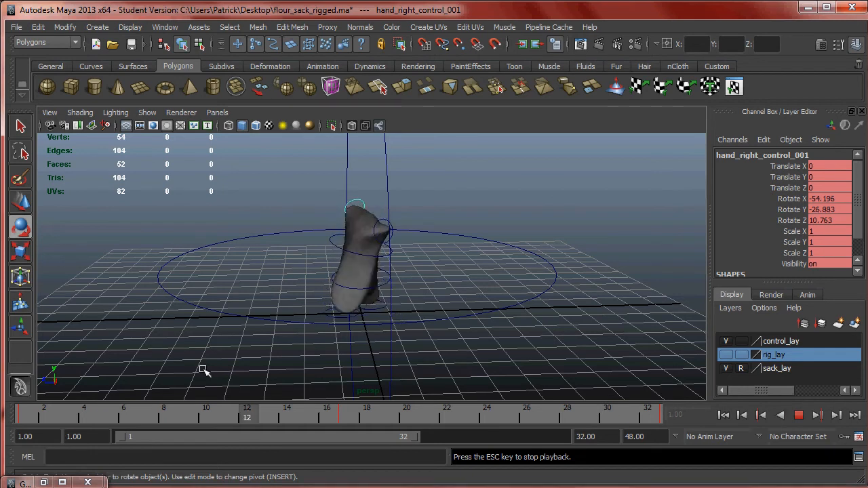
alt+drag(303, 330, 407, 370)
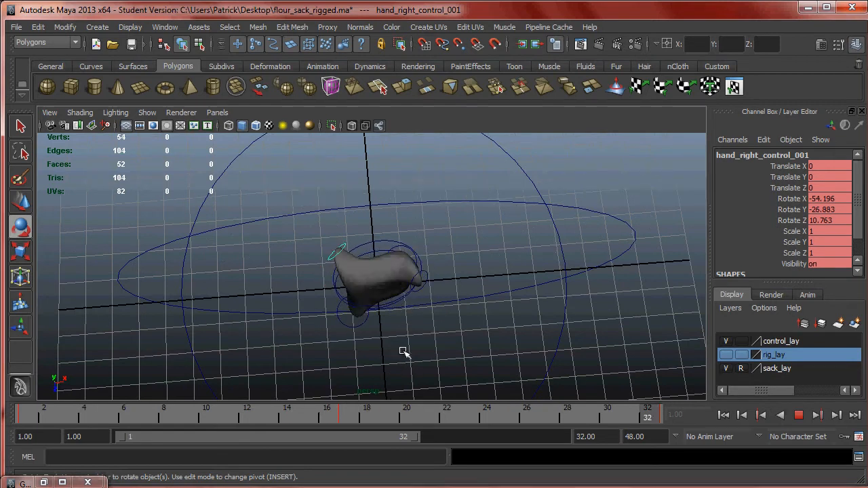
alt+drag(398, 344, 440, 270)
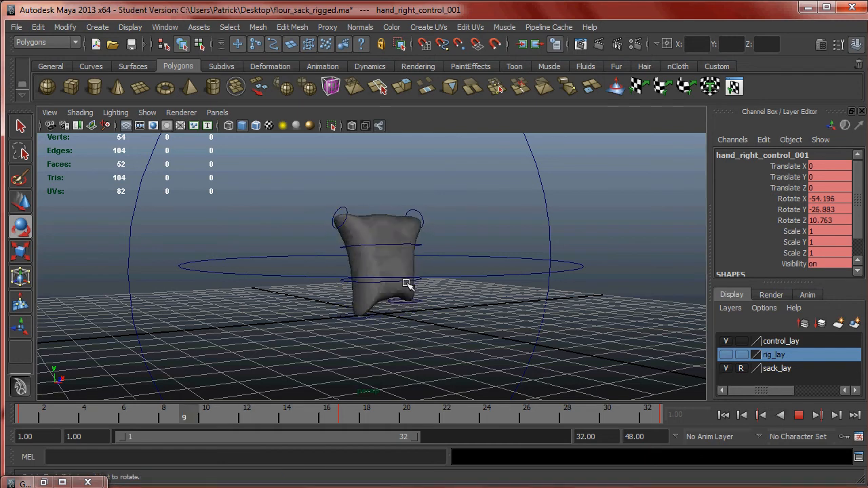
click(405, 288)
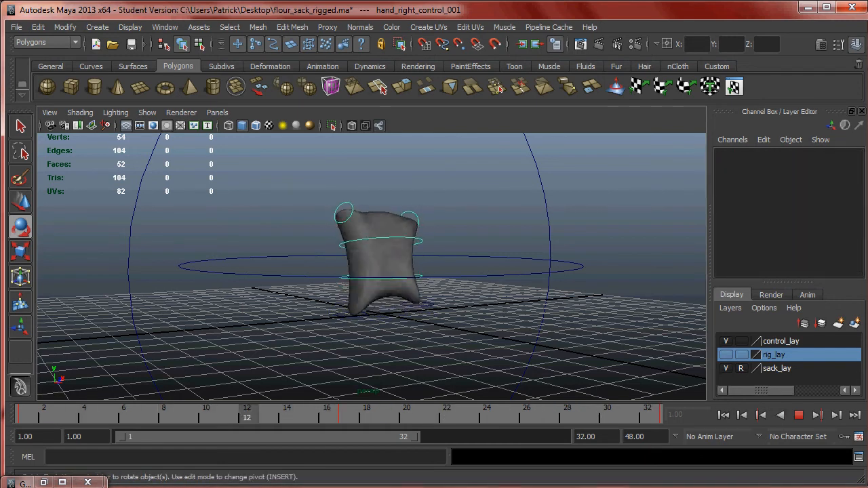
click(144, 487)
click(144, 487)
alt+drag(409, 282, 421, 297)
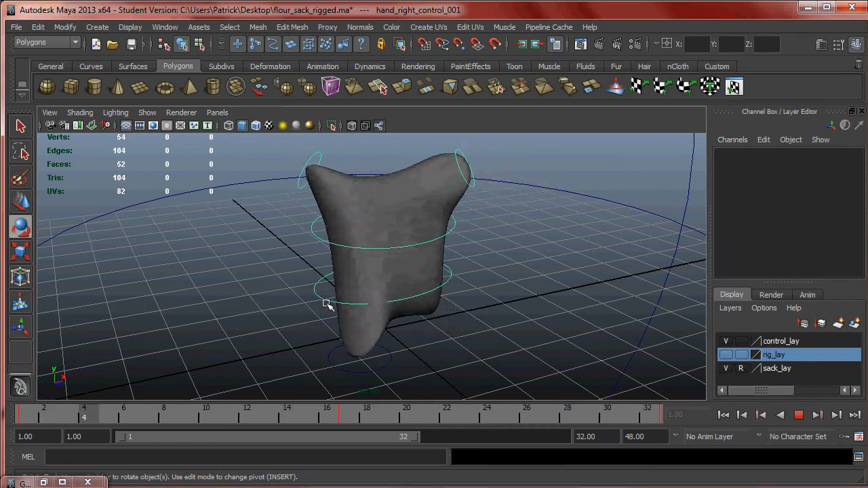
alt+drag(497, 287, 506, 268)
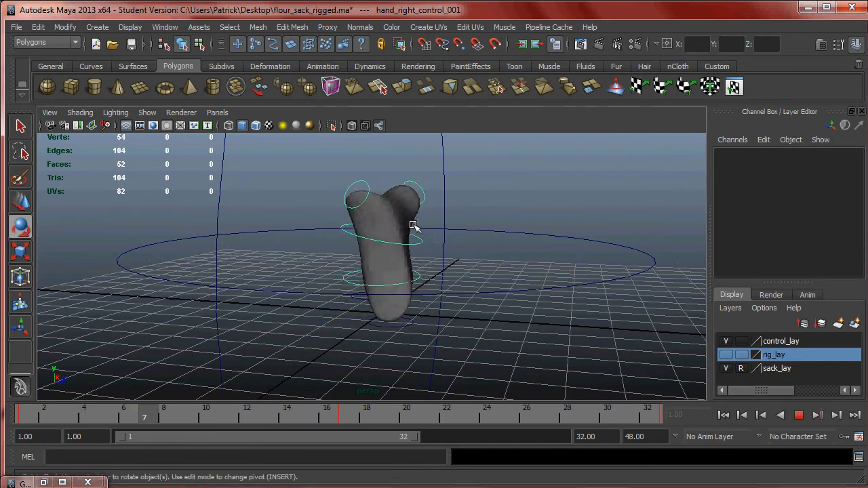
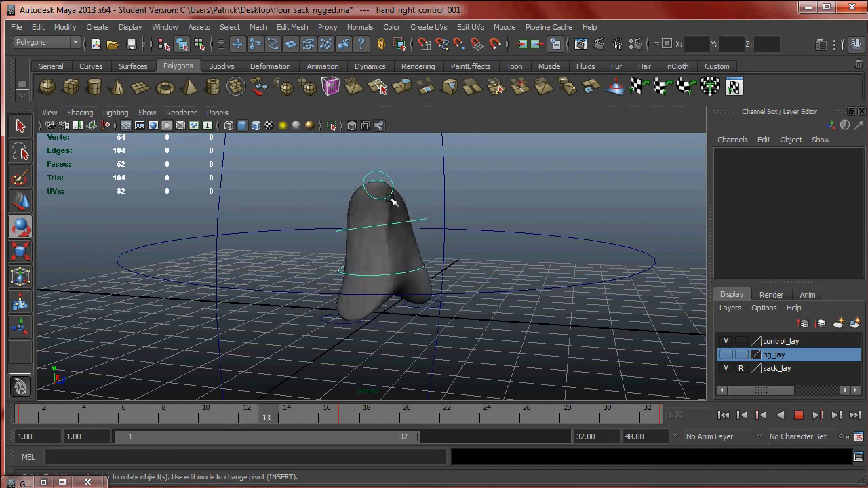
- Inspect the looping walk from the front, side and above while it plays, and stop playback
alt+drag(498, 244, 363, 327)
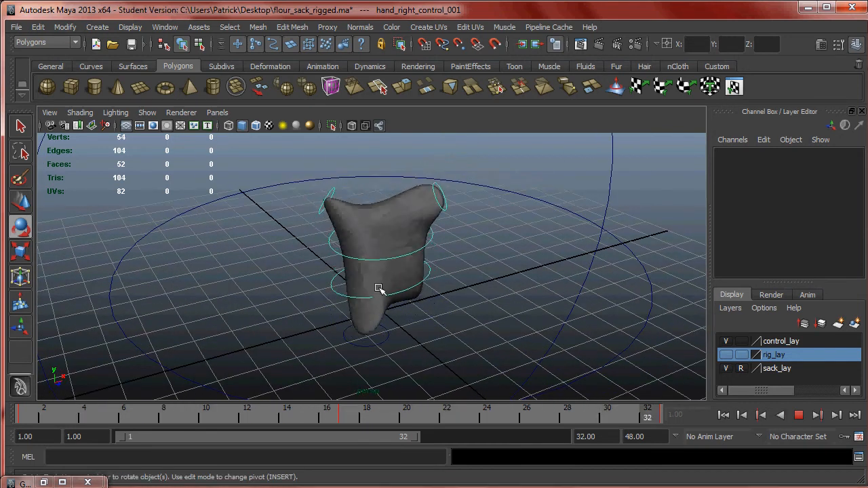
alt+drag(363, 337, 356, 317)
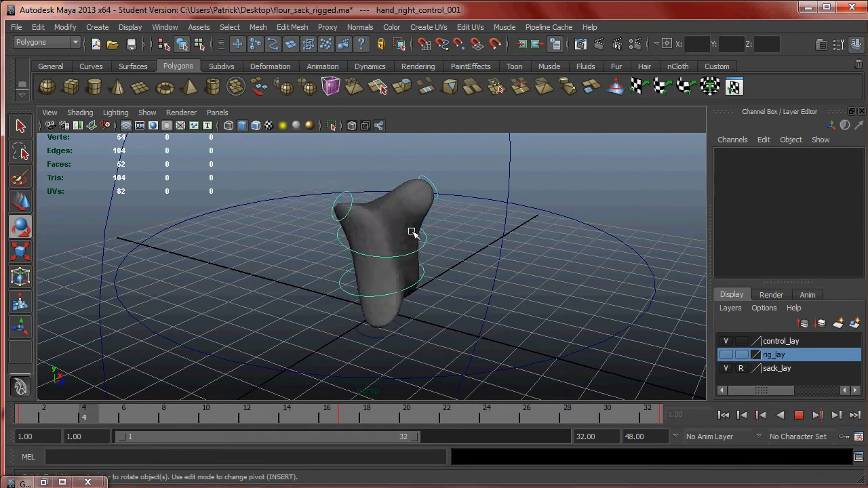
mouse_move(419, 252)
alt+mouse_down()
mouse_move(354, 269)
mouse_move(406, 262)
alt+mouse_up()
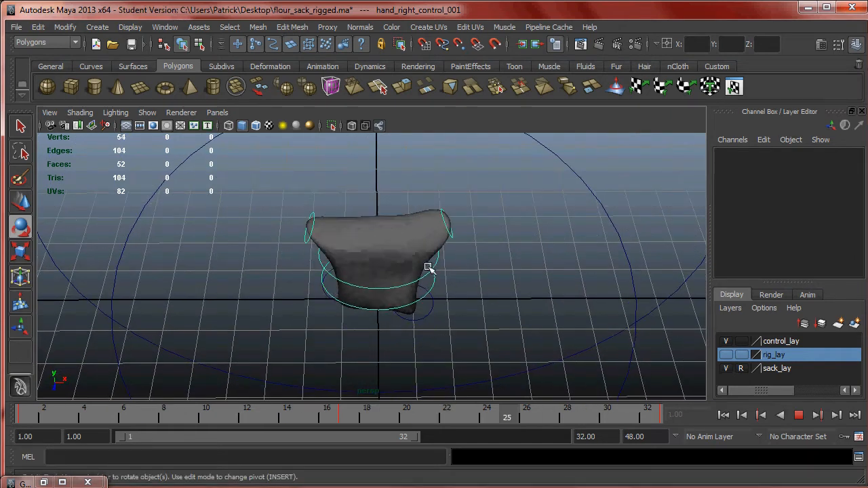
alt+drag(396, 288, 564, 243)
click(796, 415)
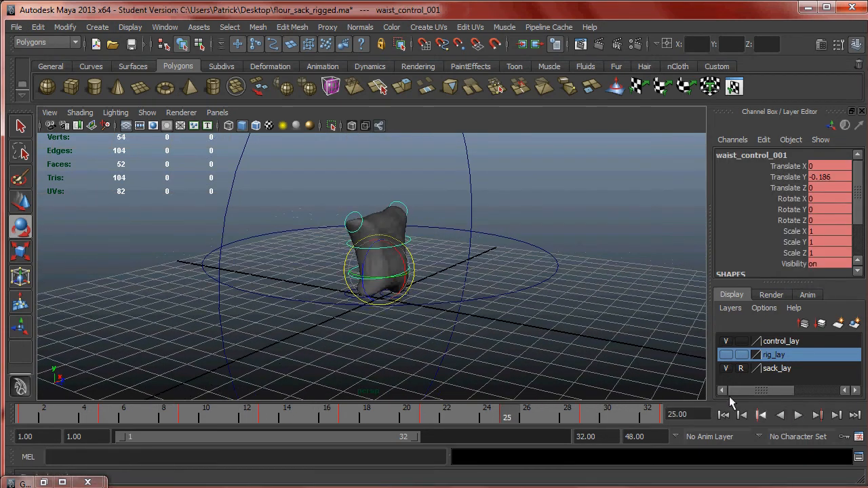
- Select the translate control of the whole sack for moving and return to frame 1
key(Up)
alt+drag(578, 290, 510, 290)
key(w)
key(Up)
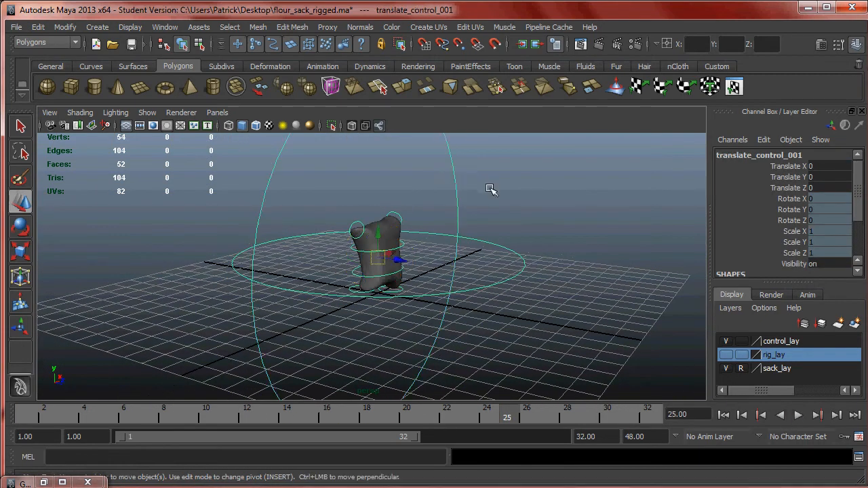
alt+drag(448, 246, 482, 256)
click(288, 414)
drag(288, 414, 24, 414)
alt+drag(459, 285, 416, 280)
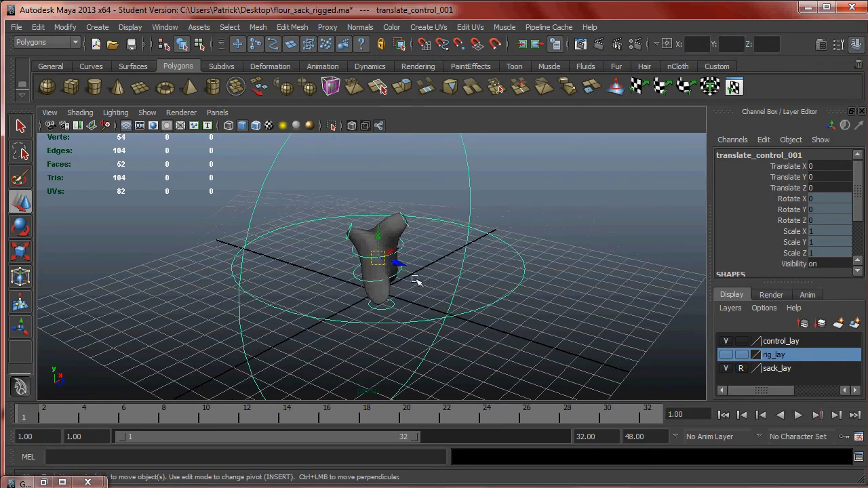
- Set the animation end time to 200 and extend the playback range to frame 200
drag(415, 439, 571, 446)
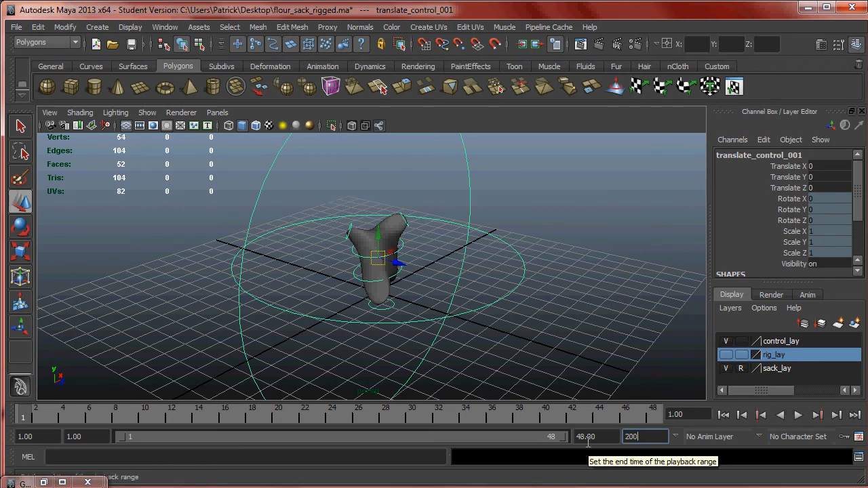
key(Return)
drag(227, 444, 597, 456)
- Clear the selection and select the sack's foot, waist, chest and hand controls together
click(562, 355)
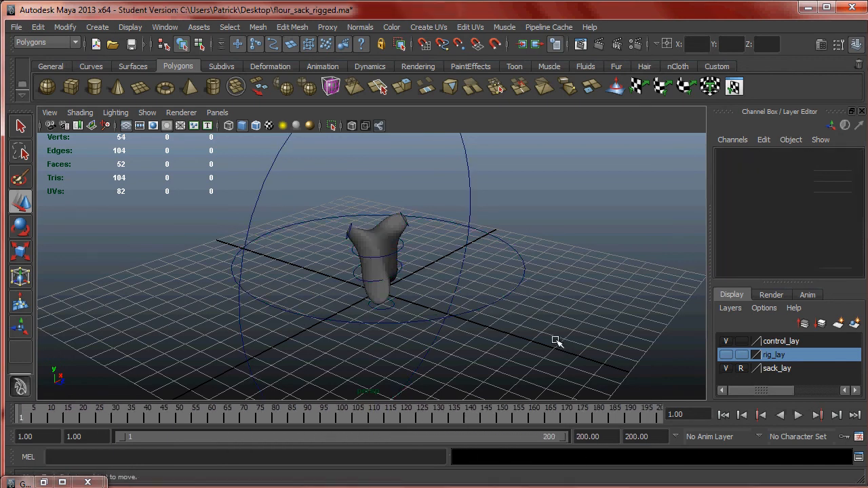
key(alt+v)
key(alt+v)
alt+drag(197, 342, 369, 282)
drag(413, 311, 380, 292)
drag(314, 200, 327, 327)
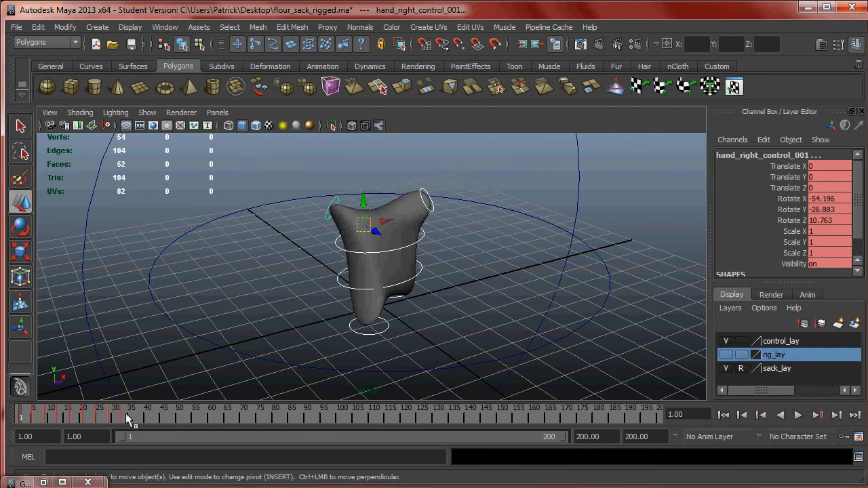
- Shorten the playback range to end at frame 94 and copy the selected controls' keys from frames 1 to 35
drag(562, 438, 333, 437)
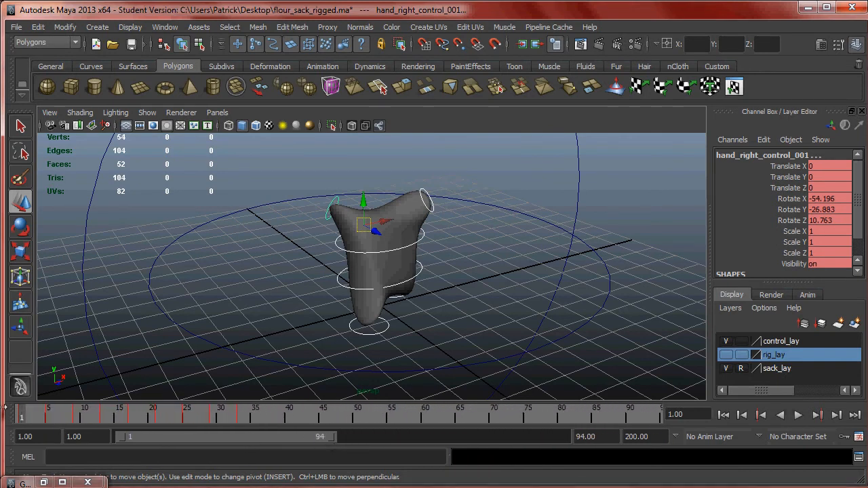
mouse_move(30, 416)
mouse_down()
mouse_move(251, 425)
mouse_move(21, 422)
mouse_up()
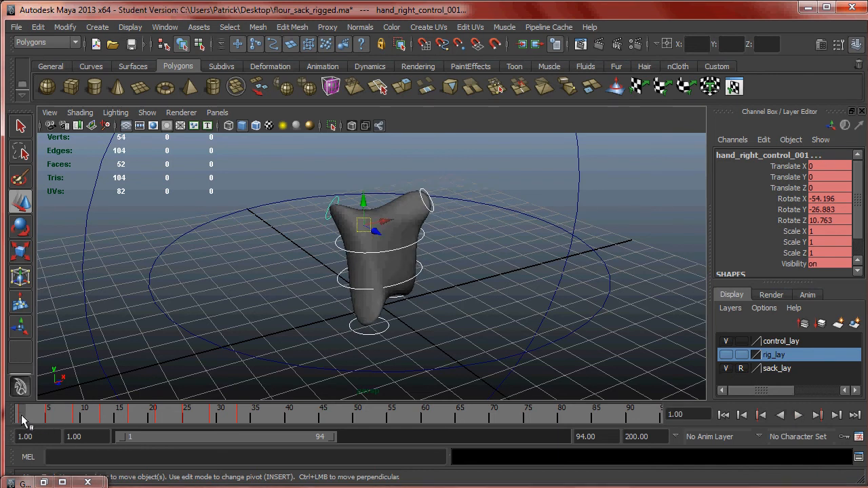
shift+drag(24, 415, 258, 424)
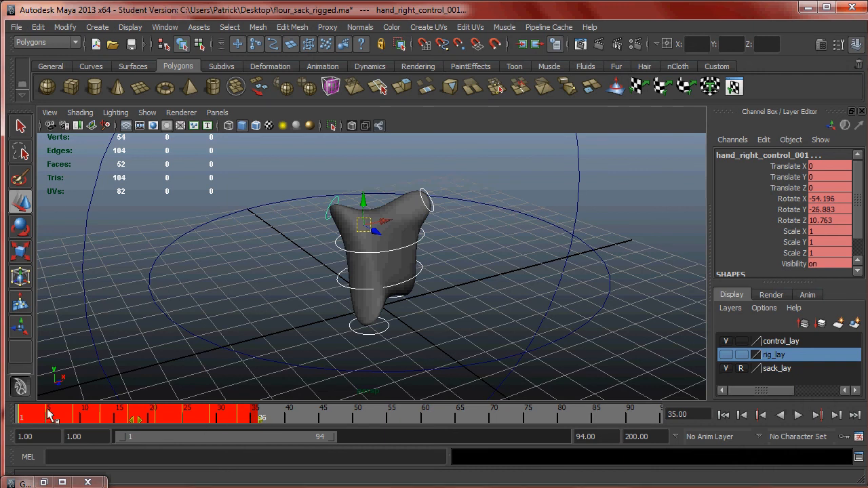
right_click(225, 415)
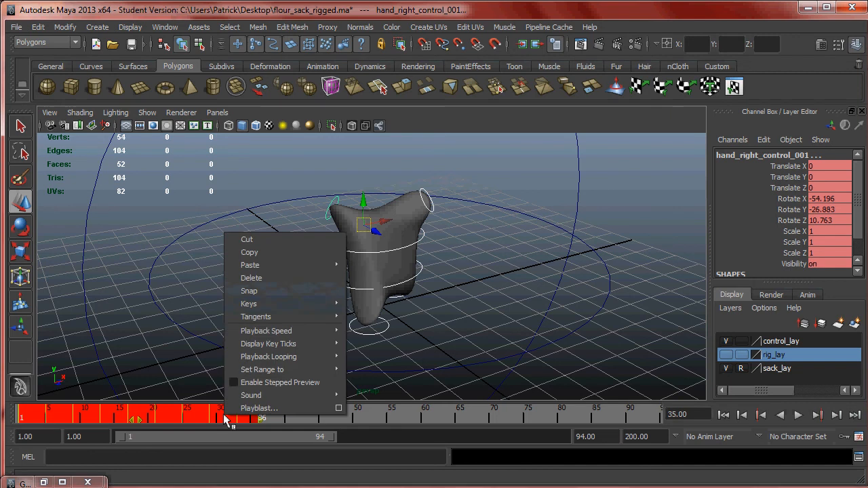
click(286, 251)
key(alt+v)
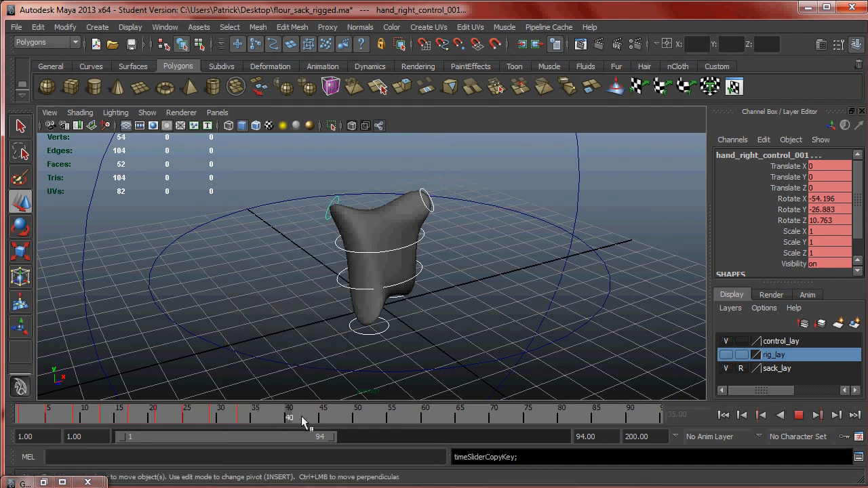
- Paste the copied walk keys at frame 33, leaving the playback range starting at frame 1
click(243, 419)
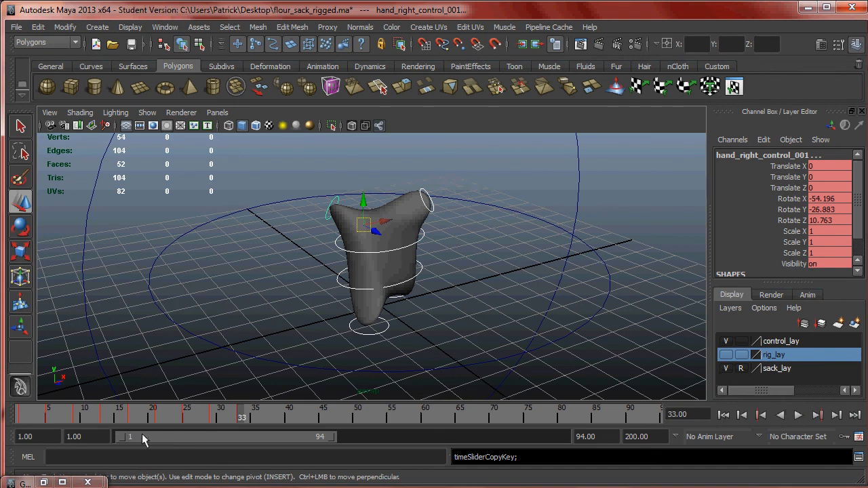
drag(124, 439, 153, 444)
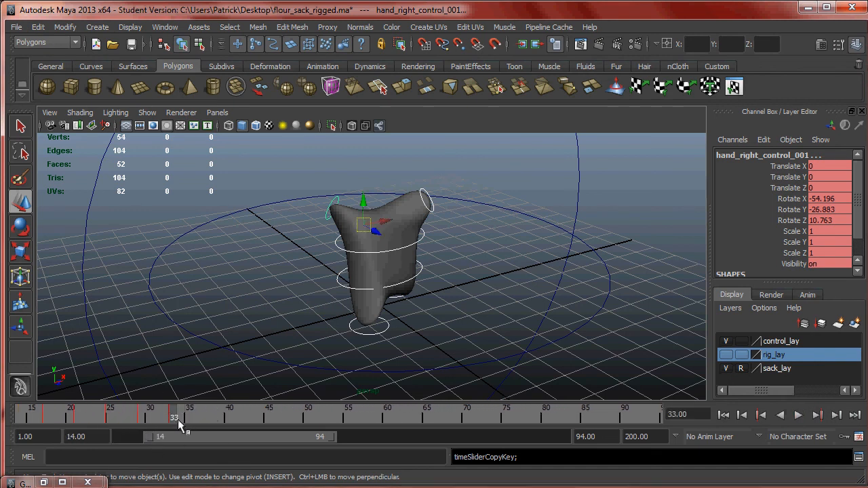
right_click(178, 422)
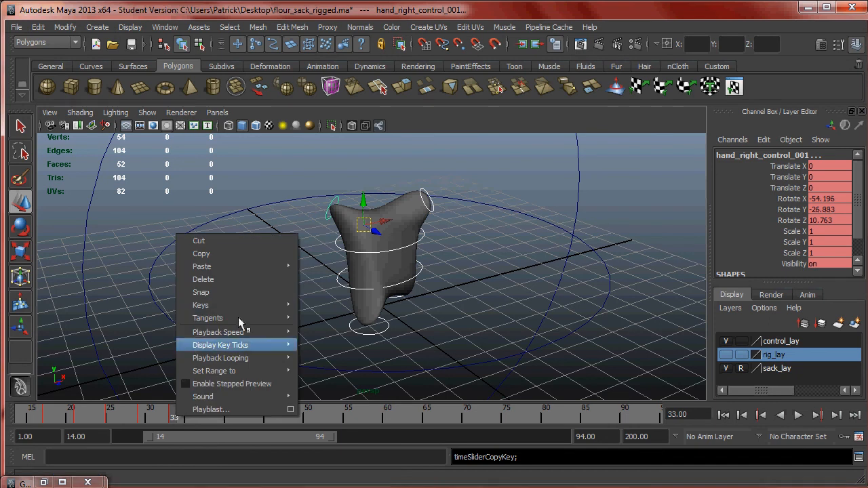
mouse_move(288, 270)
click(316, 274)
mouse_move(218, 415)
mouse_down()
mouse_move(120, 415)
mouse_move(461, 416)
mouse_move(165, 417)
mouse_move(90, 437)
mouse_up()
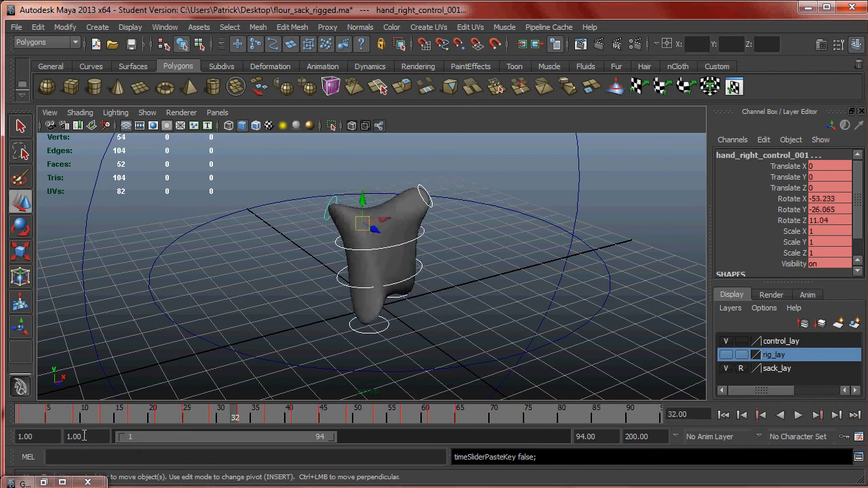
- Extend the playback range to frame 149 and copy the selected controls' keys from frames 1 to 119
click(460, 417)
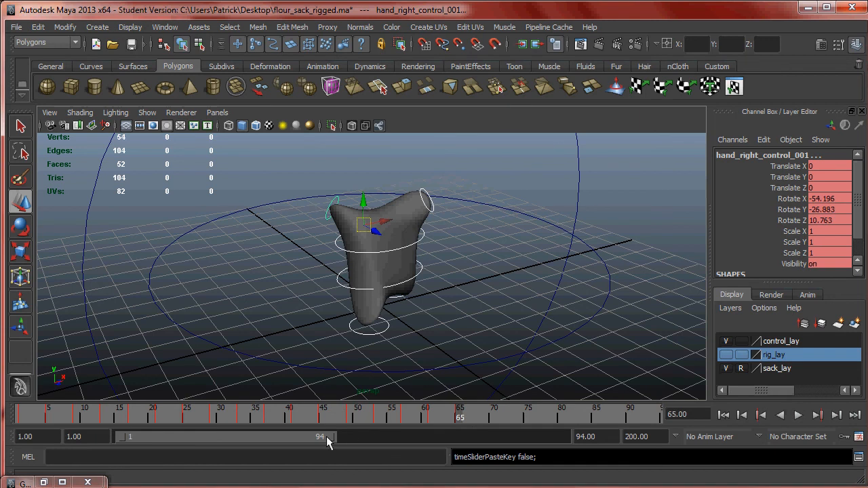
drag(332, 437, 456, 437)
shift+drag(315, 415, 19, 415)
right_click(94, 415)
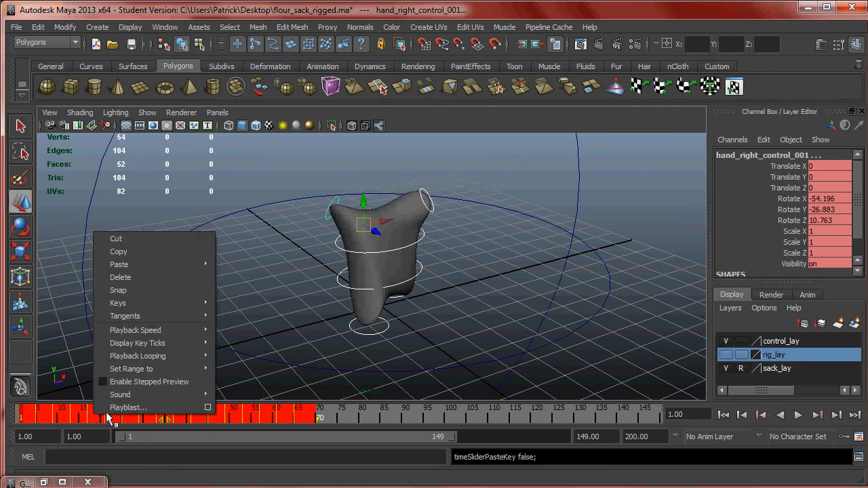
click(383, 416)
drag(400, 415, 533, 415)
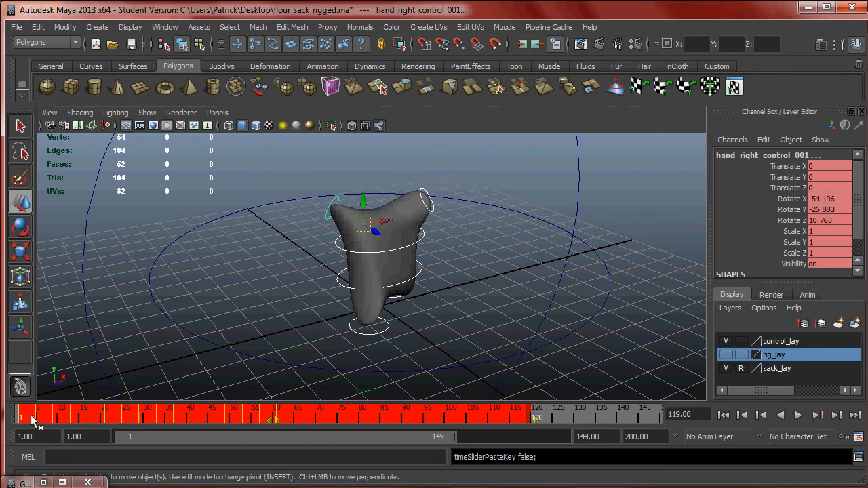
right_click(314, 418)
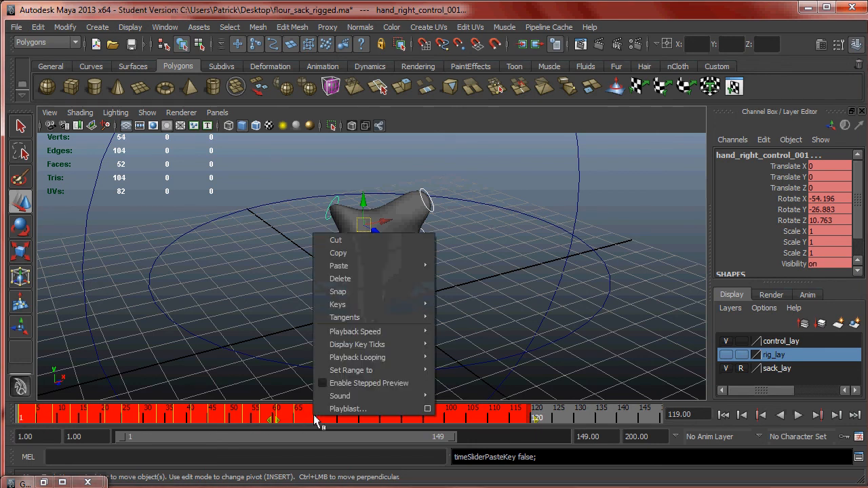
click(386, 255)
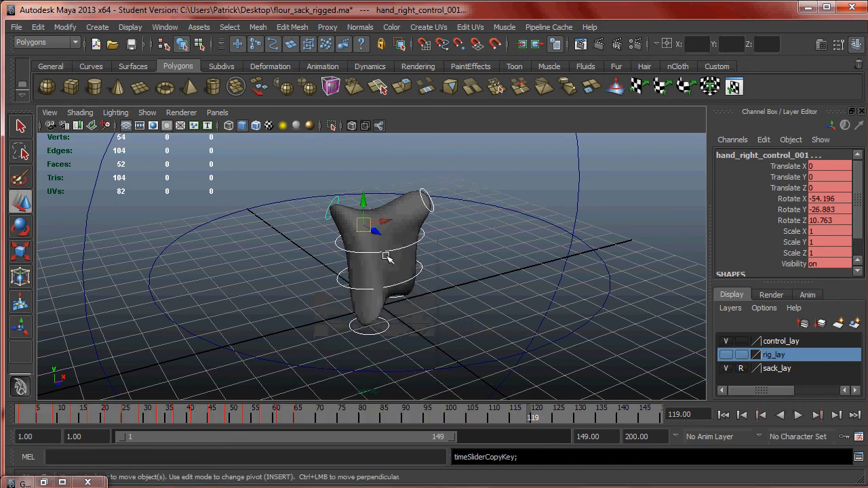
- Narrow the playback range to frames 29 to 105 and paste the copied keys at frame 65
click(298, 419)
drag(120, 437, 180, 437)
drag(452, 437, 358, 437)
key(alt+v)
key(alt+v)
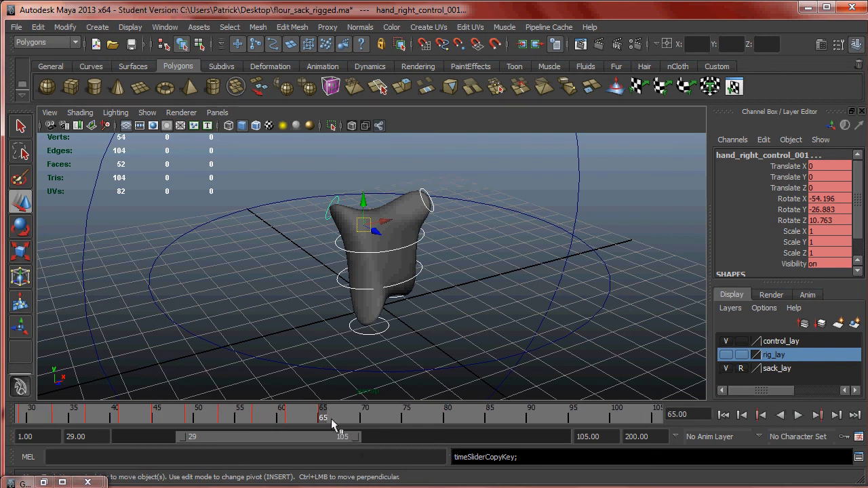
key(alt+v)
right_click(322, 424)
mouse_move(426, 275)
click(463, 276)
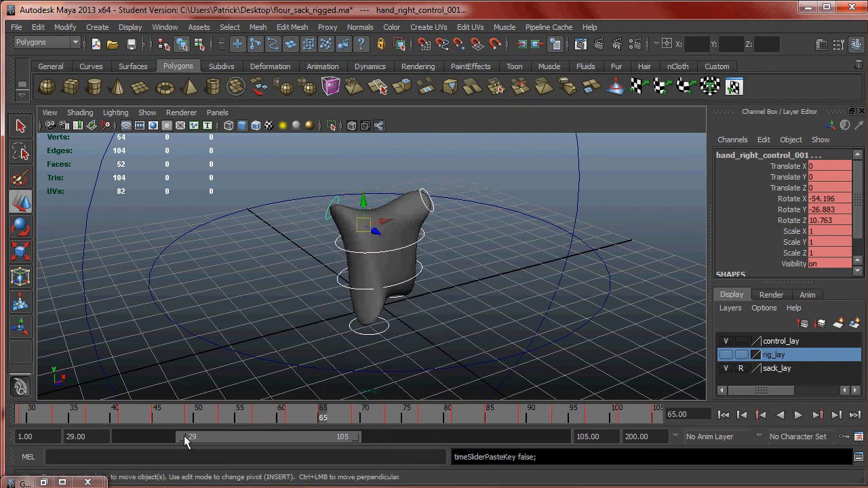
- Widen the playback range to frames 2 to 200 and paste the copied keys again at frame 129
drag(183, 437, 123, 437)
drag(358, 437, 567, 437)
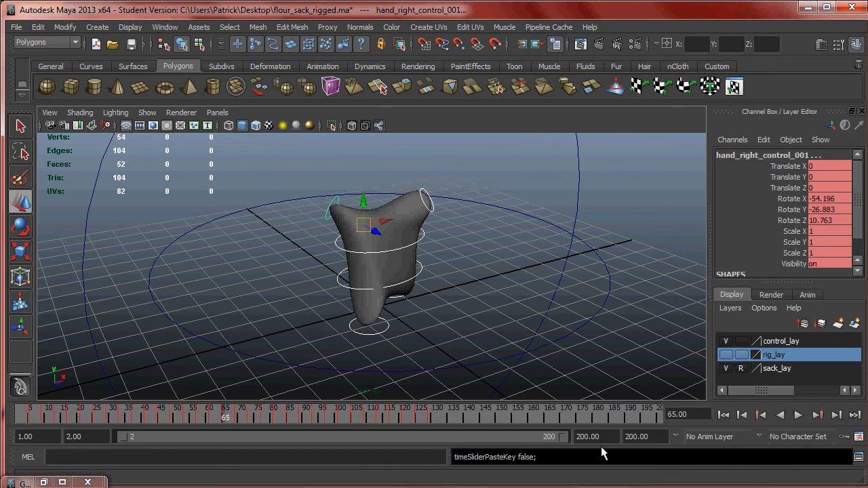
drag(444, 416, 430, 420)
right_click(432, 419)
click(561, 289)
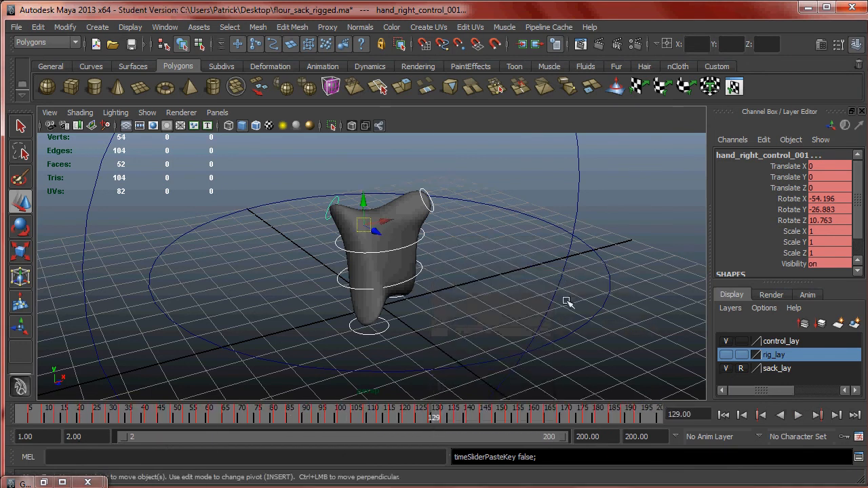
- Play back the repeated walk cycle to check that the pasted keys continue the motion
drag(589, 422, 40, 418)
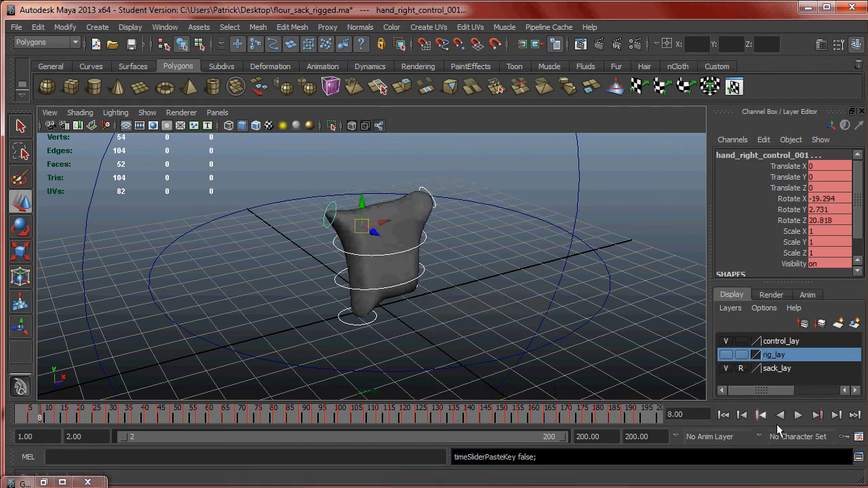
click(797, 415)
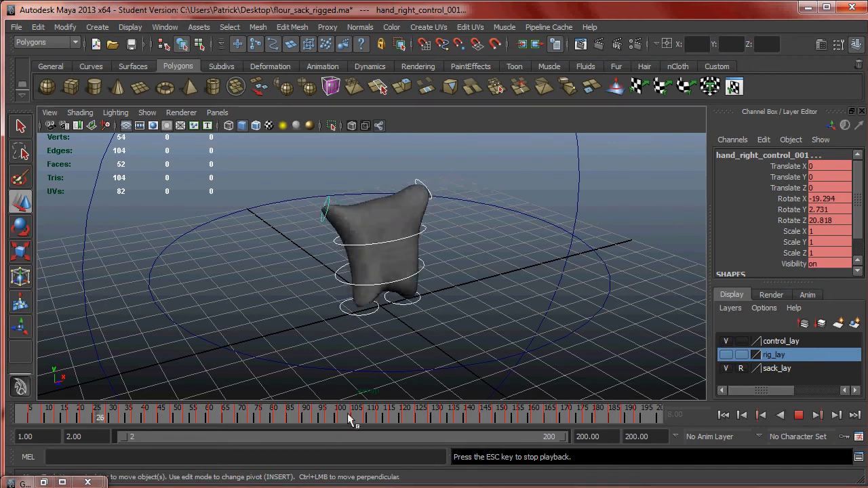
click(801, 415)
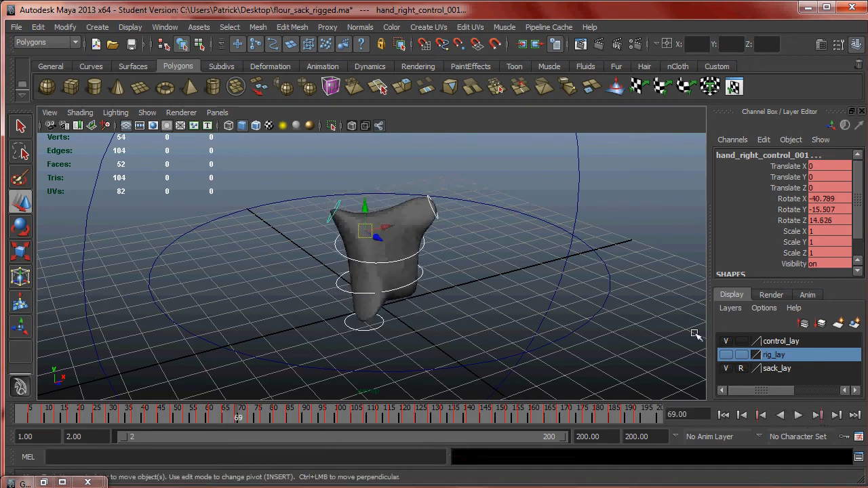
- Select the whole sack's translate control, set the playback range to start at frame 1, and return to frame 1
click(605, 269)
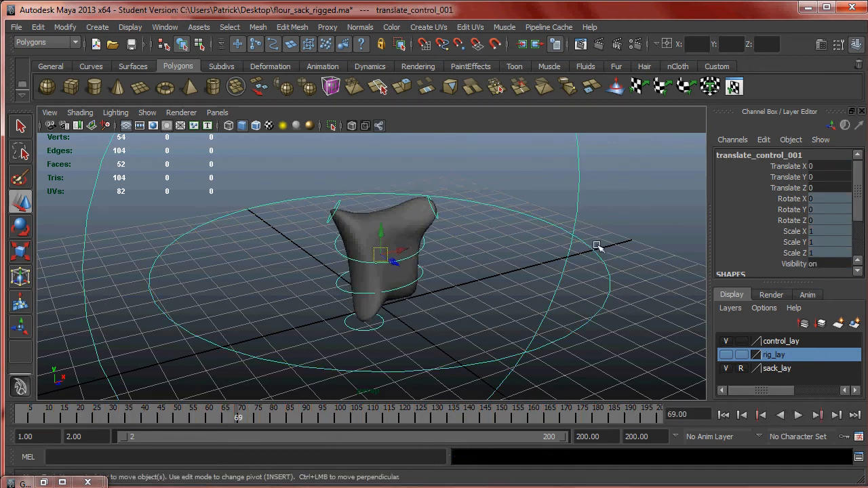
alt+drag(597, 244, 469, 251)
drag(237, 418, 51, 413)
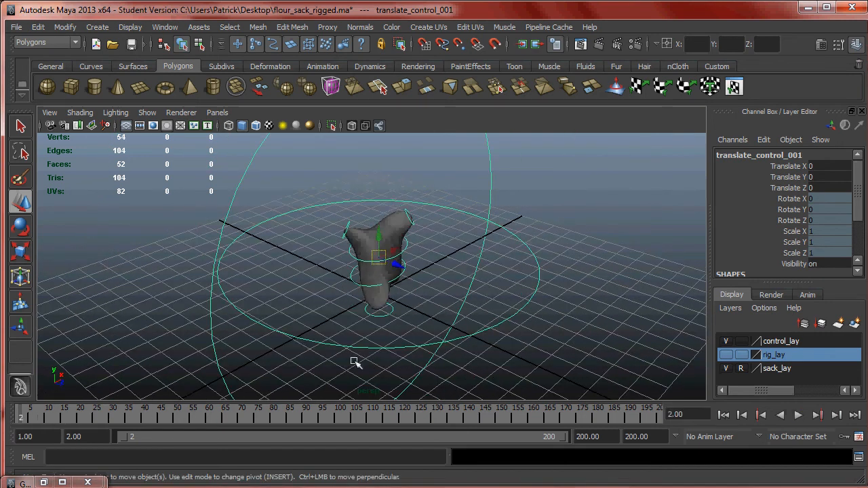
alt+drag(421, 309, 475, 307)
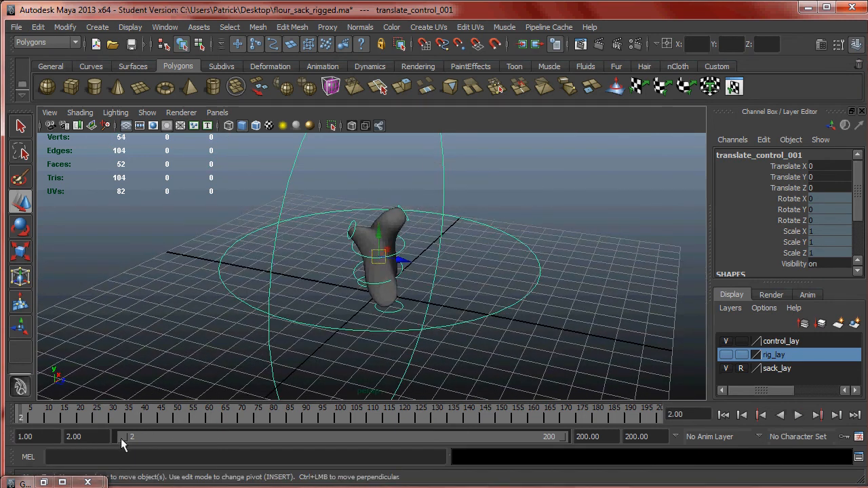
drag(122, 436, 116, 436)
key(alt+v)
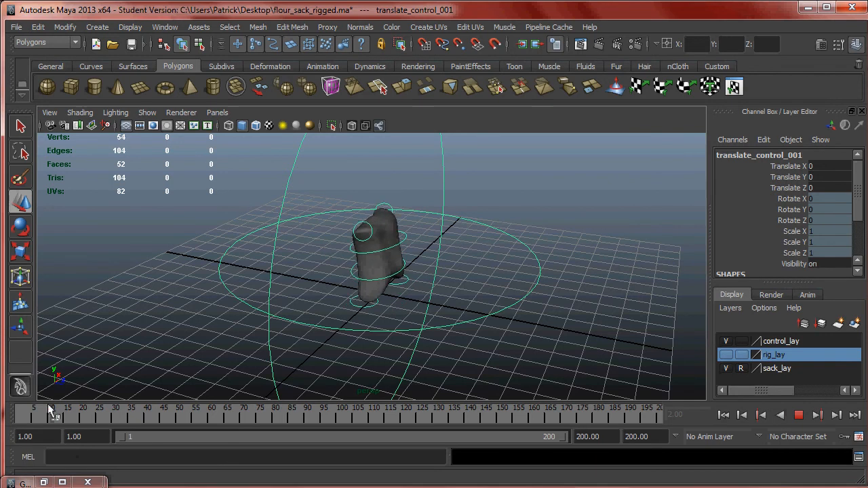
drag(0, 413, 1, 414)
alt+drag(489, 236, 305, 339)
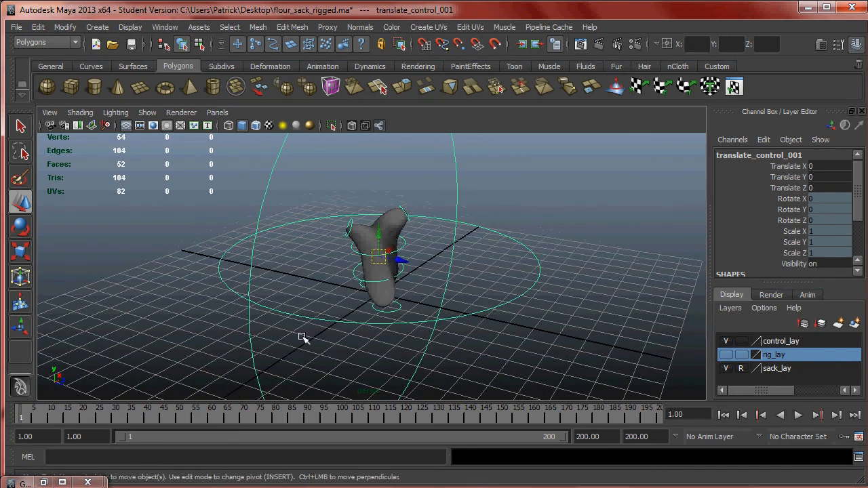
- Key the translate control at frame 1, then move the sack forward to Translate Z 8.43 and key it at frame 187
key(s)
drag(51, 419, 622, 408)
alt+right_drag(527, 317, 420, 288)
drag(397, 268, 486, 314)
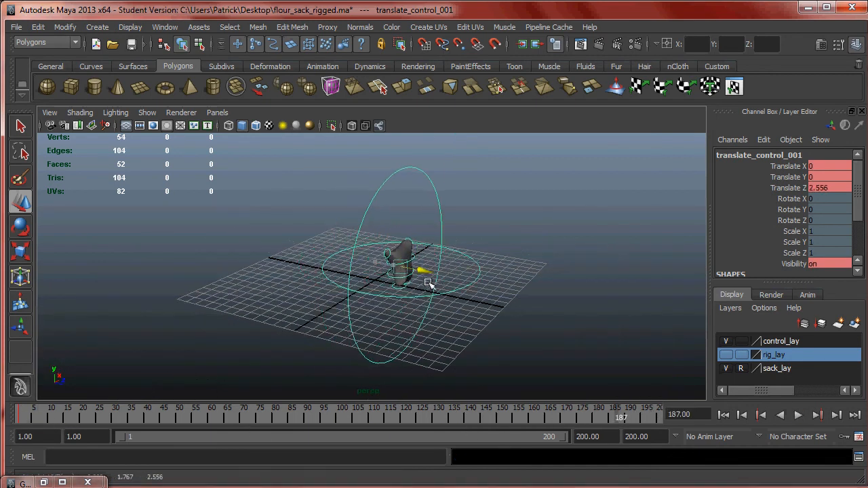
drag(610, 417, 47, 416)
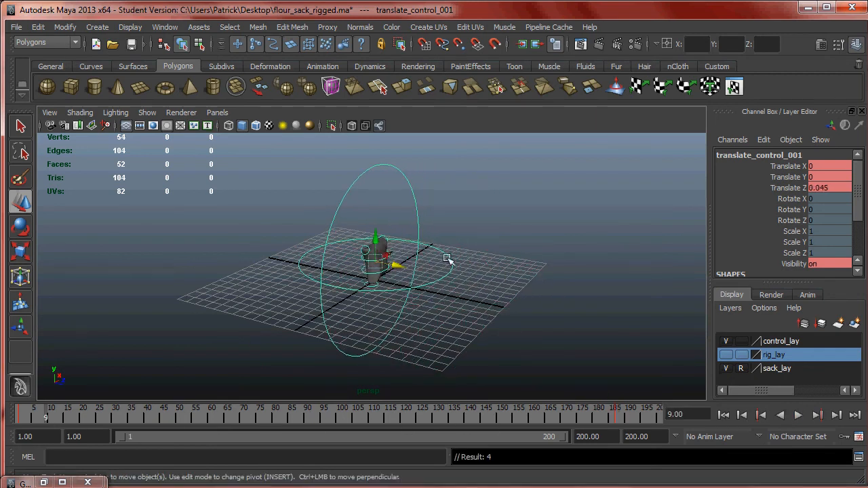
- Hide the NURBS curves in the viewport and play the animation from frame 1 to check the sack's forward walk
click(143, 115)
click(200, 87)
scroll(525, 266, up, 5)
click(504, 268)
alt+drag(505, 268, 468, 261)
click(805, 414)
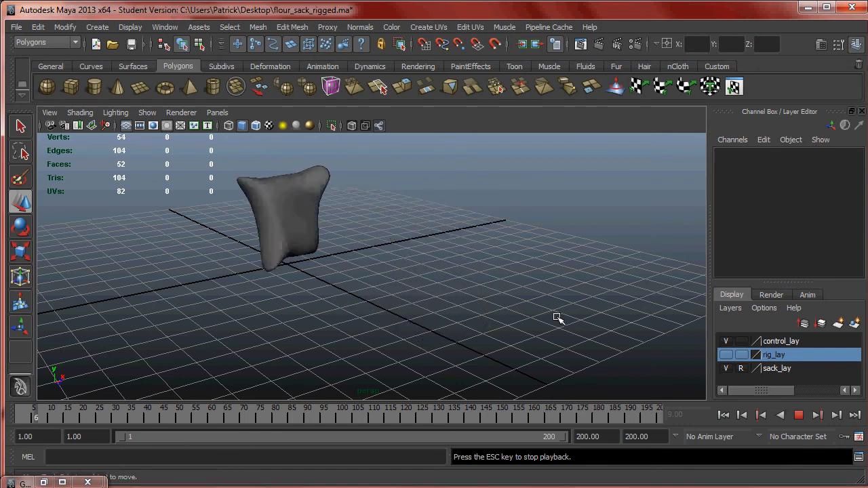
click(797, 415)
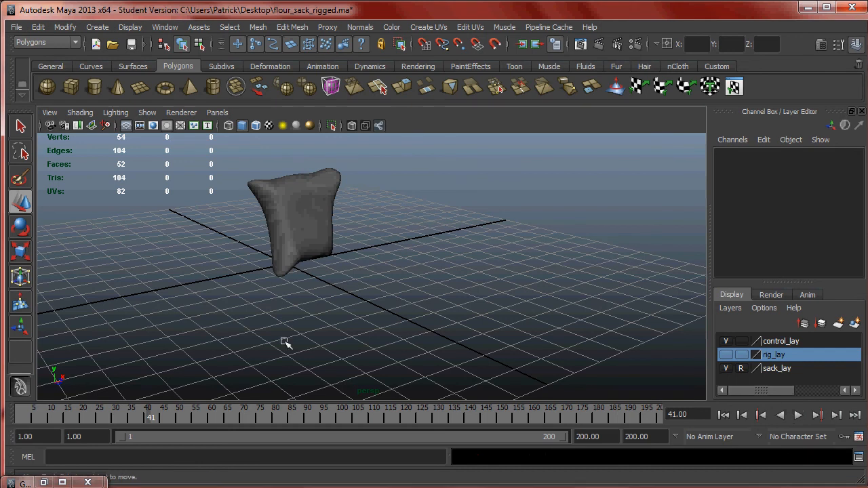
drag(126, 415, 3, 400)
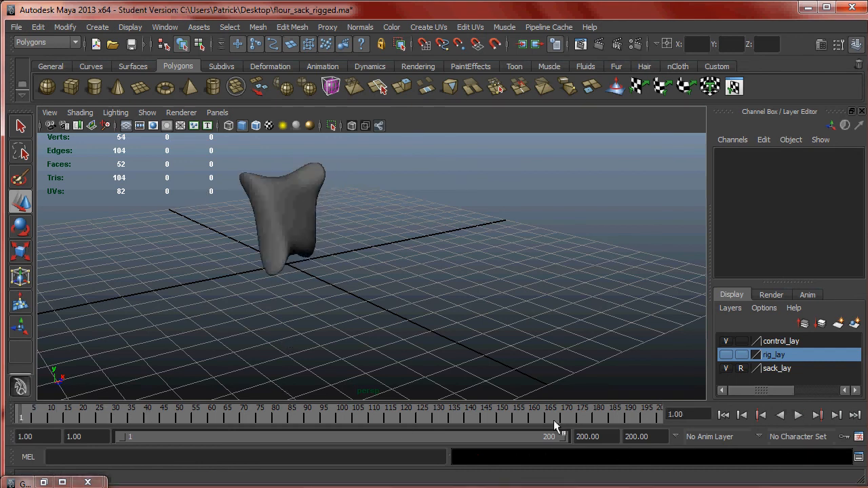
click(568, 415)
click(798, 414)
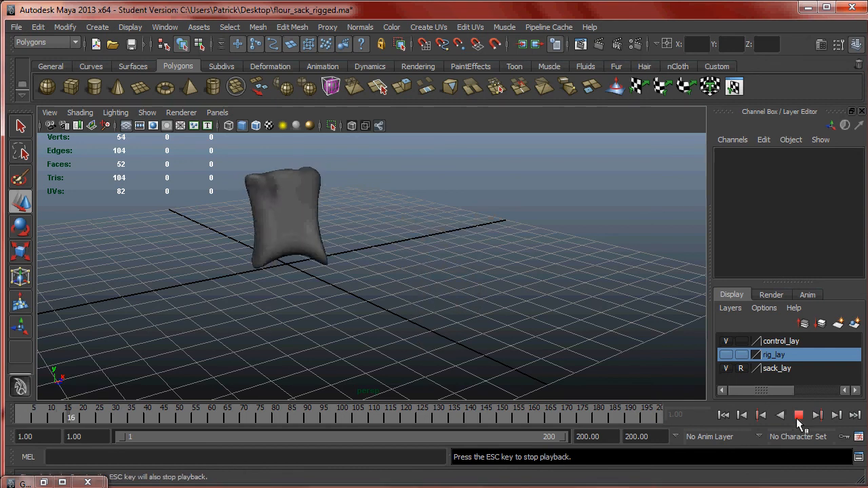
key(Escape)
- Show the NURBS curves again and select the whole sack's translate control
click(147, 113)
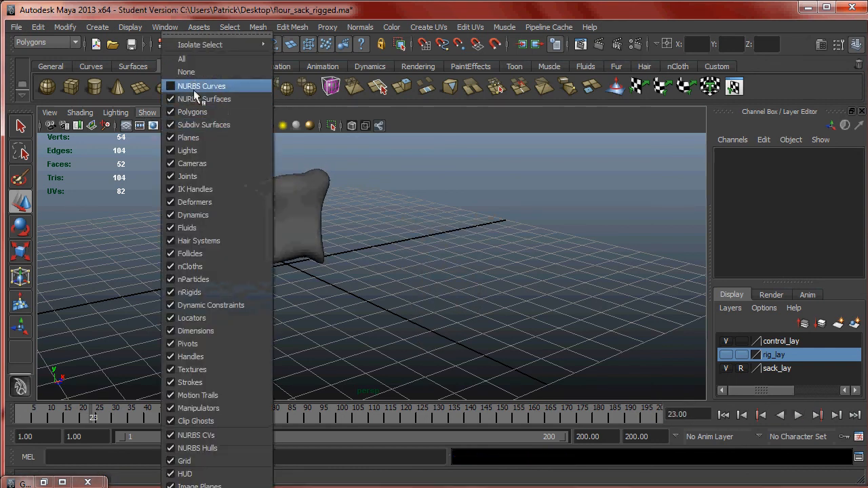
click(197, 88)
drag(429, 175, 482, 179)
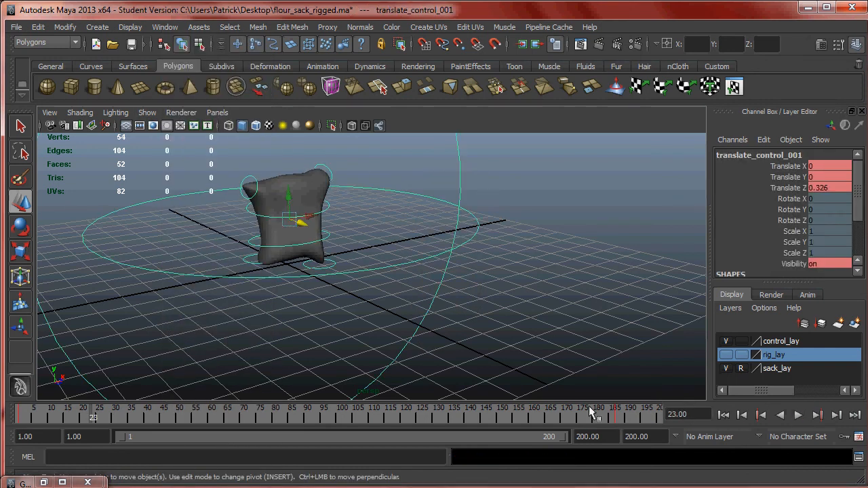
scroll(466, 333, down, 3)
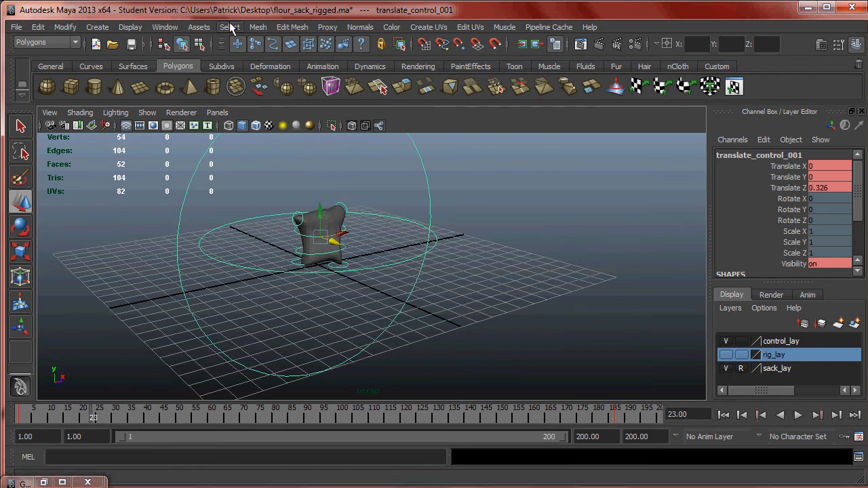
- Open the Dope Sheet for the translate control and select its end key at frame 187
click(164, 27)
mouse_move(198, 72)
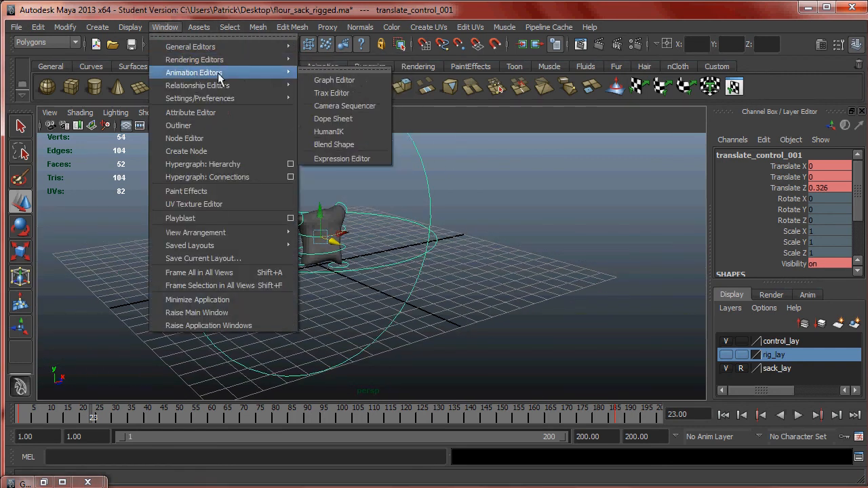
mouse_move(288, 86)
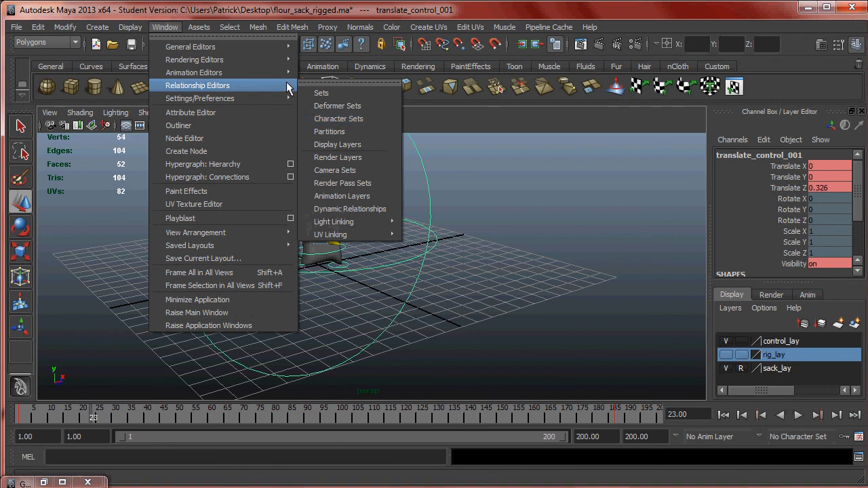
mouse_move(275, 72)
click(348, 118)
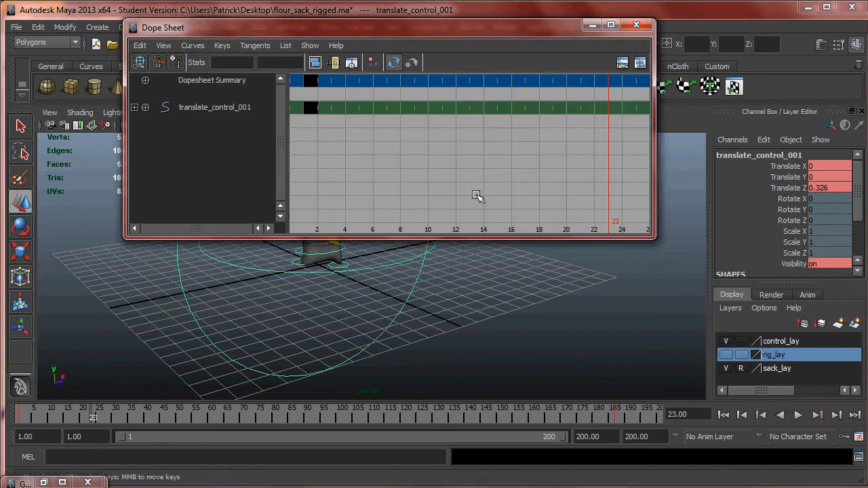
alt+right_drag(550, 157, 513, 151)
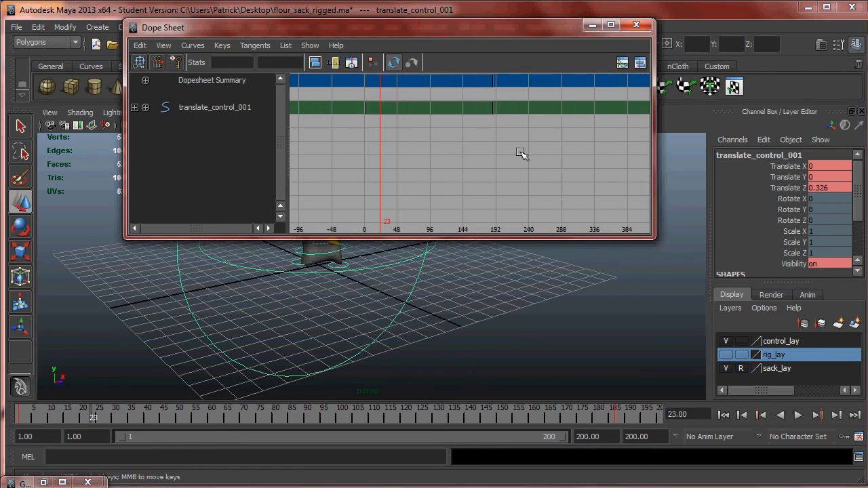
drag(484, 76, 484, 75)
key(f)
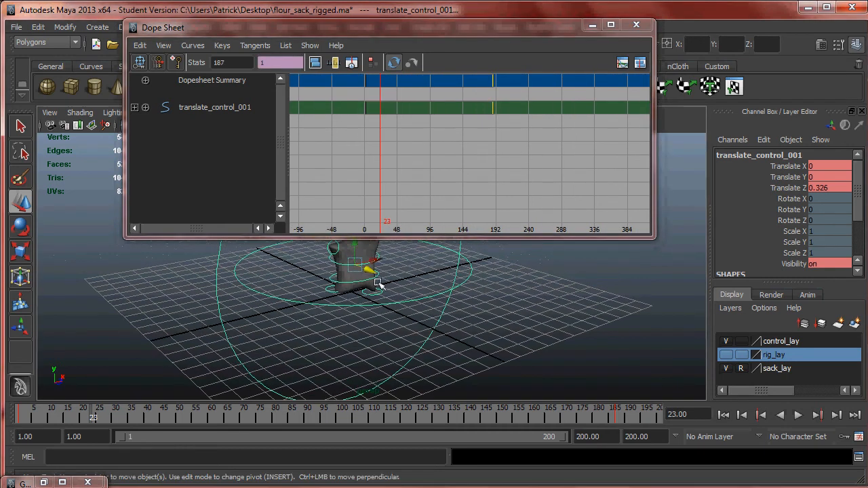
- Select the waist and translate controls together and zoom the Dope Sheet in on their last keys for comparison
click(368, 281)
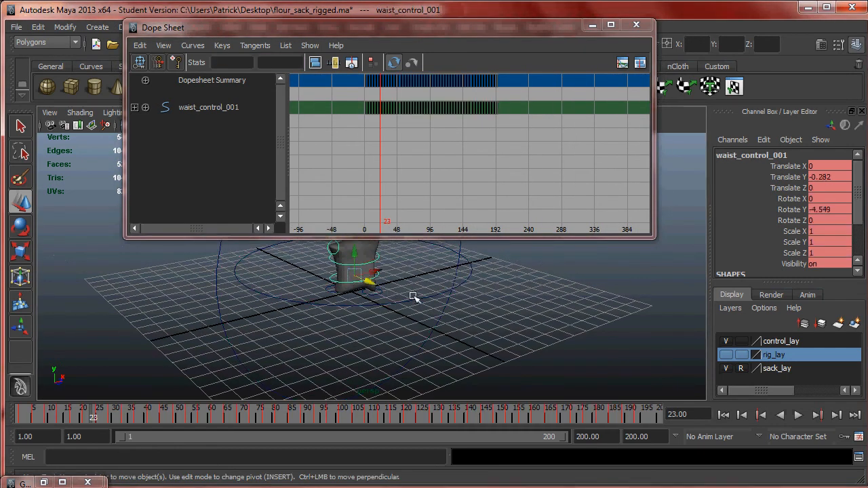
shift+click(461, 244)
alt+right_drag(469, 153, 530, 113)
alt+middle_drag(530, 113, 507, 154)
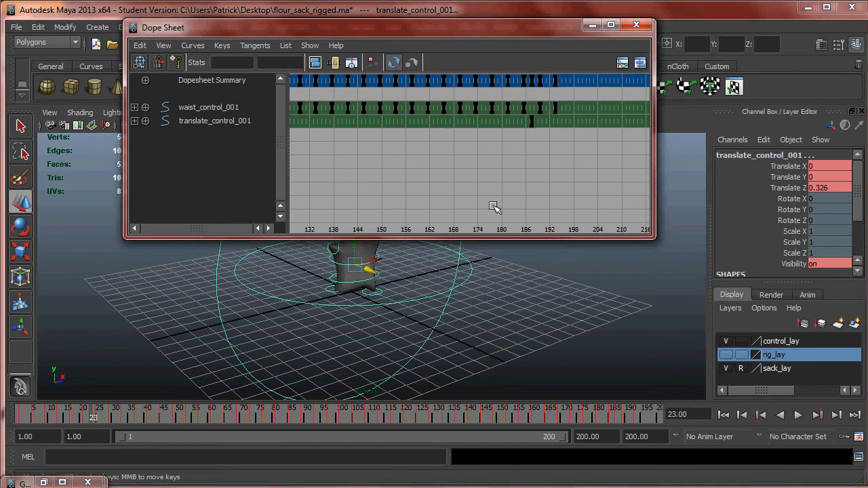
click(416, 270)
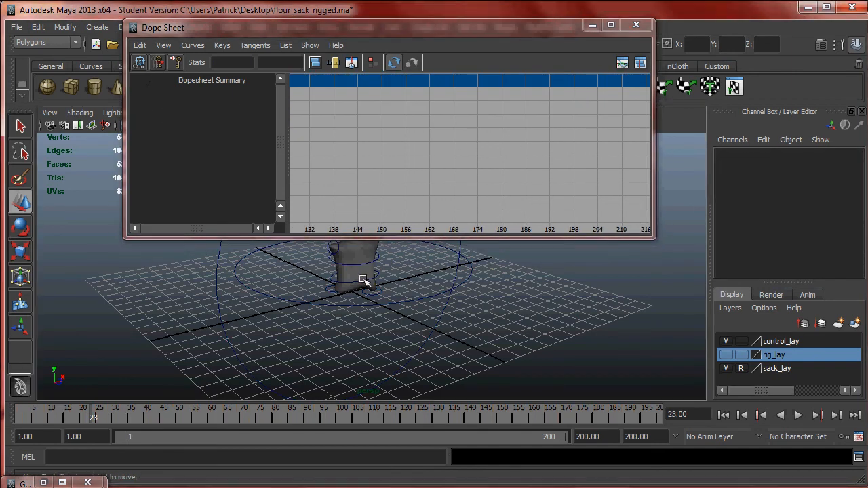
click(365, 279)
shift+click(460, 249)
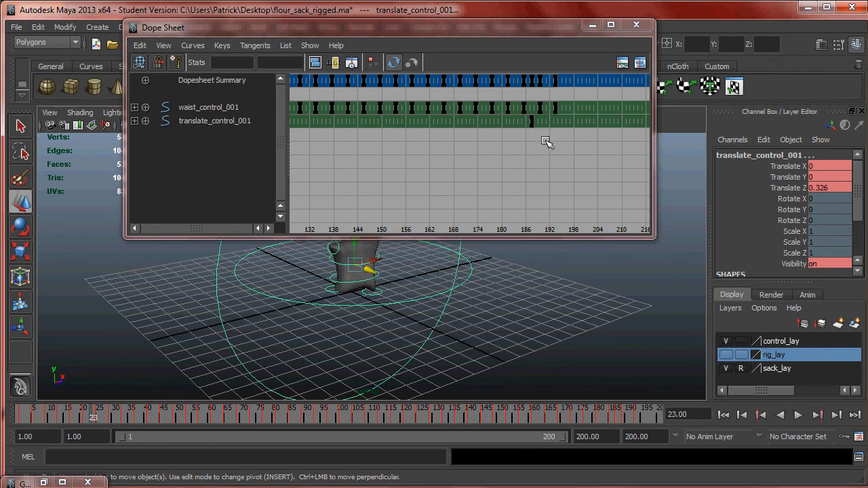
alt+right_drag(564, 160, 563, 122)
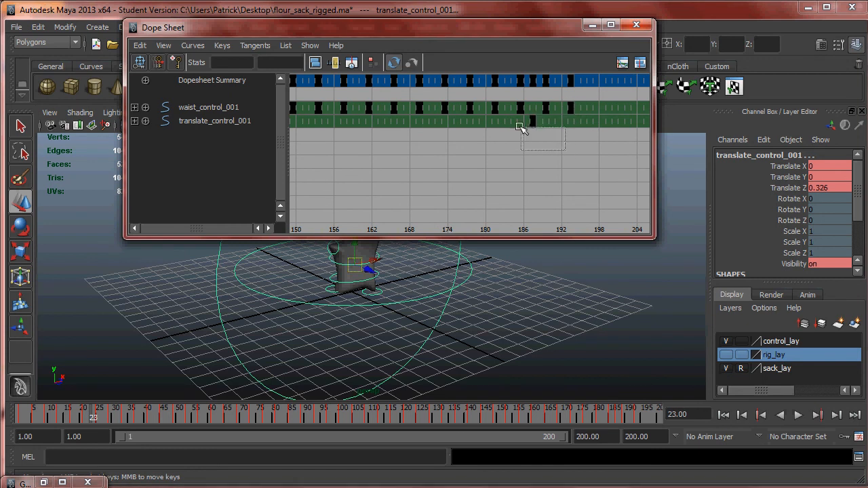
alt+right_drag(527, 135, 534, 179)
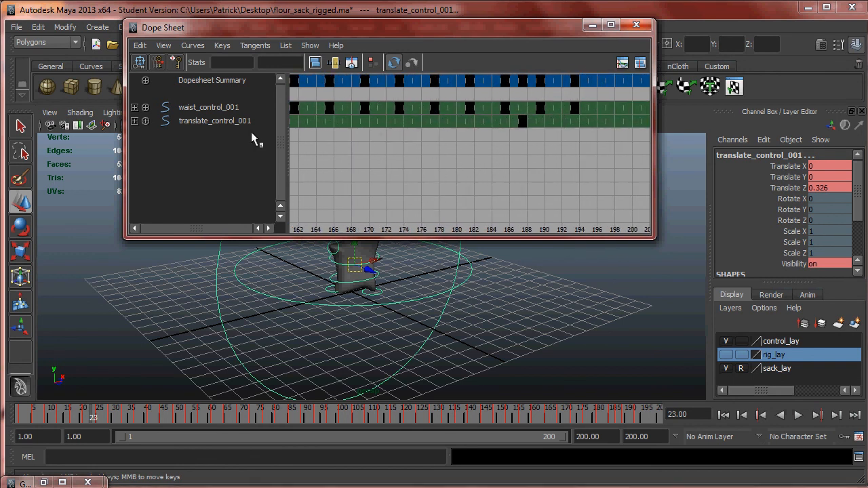
- Shift all translate control keys later in the Dope Sheet so the last one lands at frame 193, and minimize the Dope Sheet
click(230, 121)
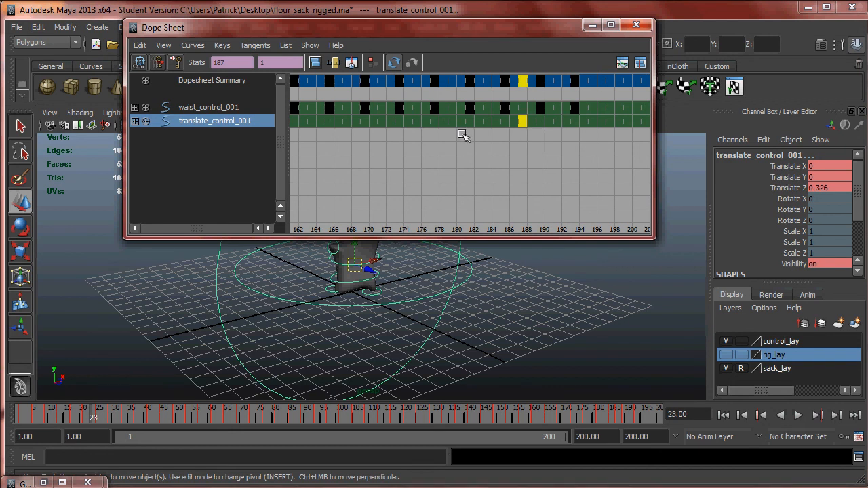
middle_drag(523, 124, 576, 131)
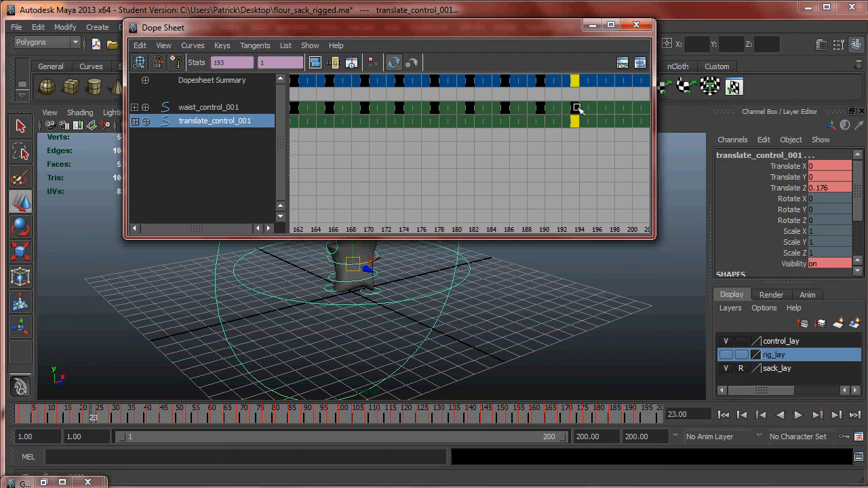
click(592, 25)
- Hide the NURBS curves and play and scrub the retimed walk, checking the sack's travel from the side
alt+drag(577, 254, 547, 257)
click(147, 114)
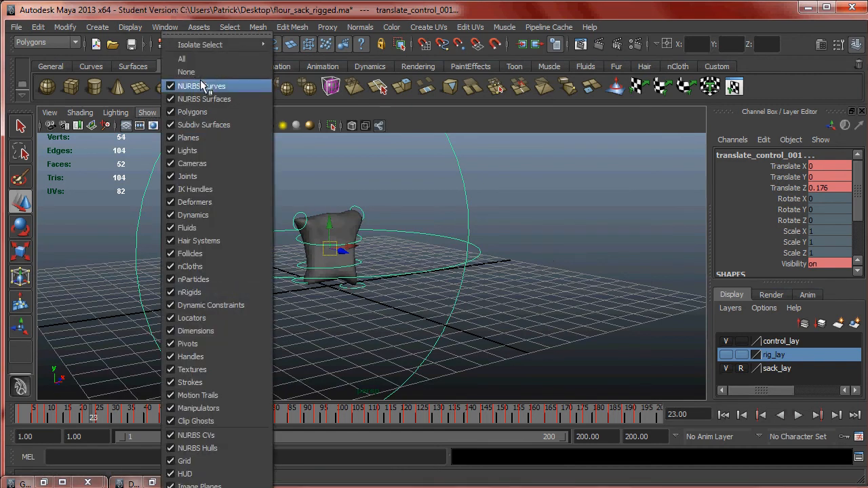
click(200, 80)
click(496, 194)
click(797, 415)
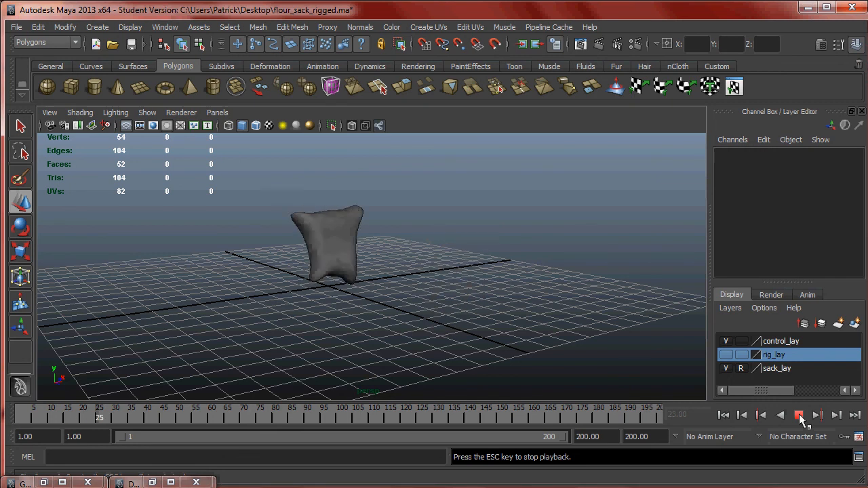
alt+drag(634, 337, 527, 292)
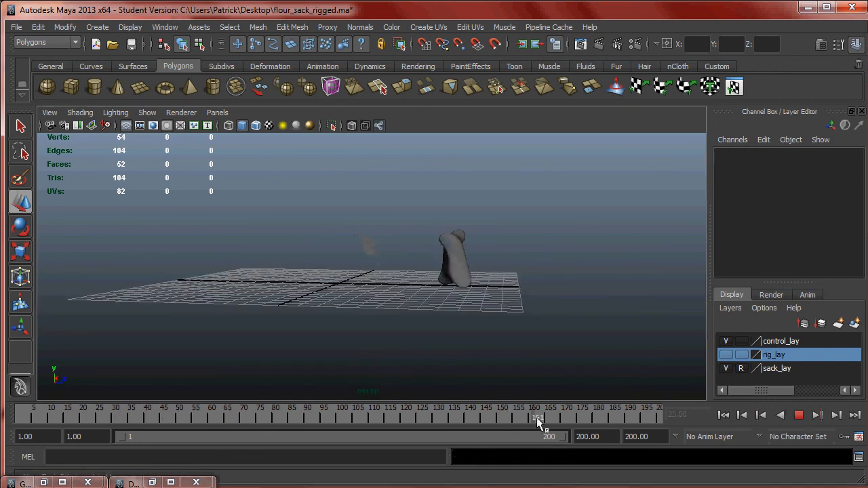
mouse_move(609, 424)
mouse_down()
mouse_move(647, 426)
mouse_move(529, 412)
mouse_move(624, 416)
mouse_move(553, 412)
mouse_up()
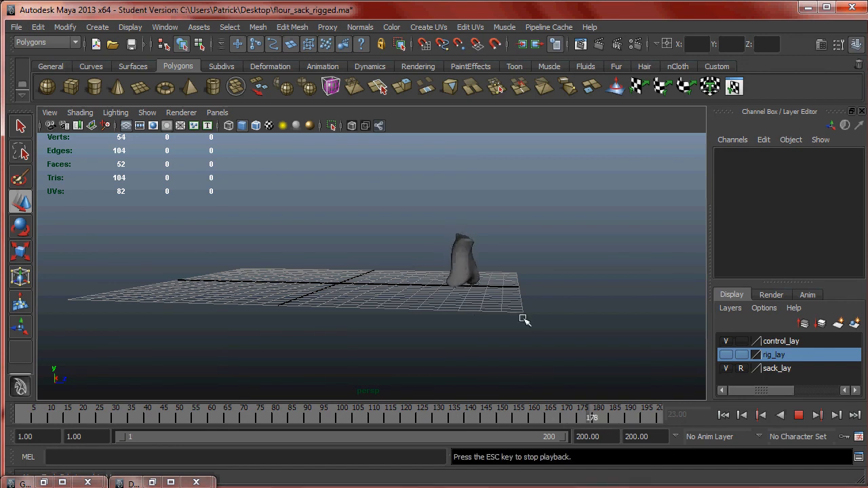
click(798, 415)
- Turn the NURBS curves display back on and reselect the sack's translate control
click(147, 113)
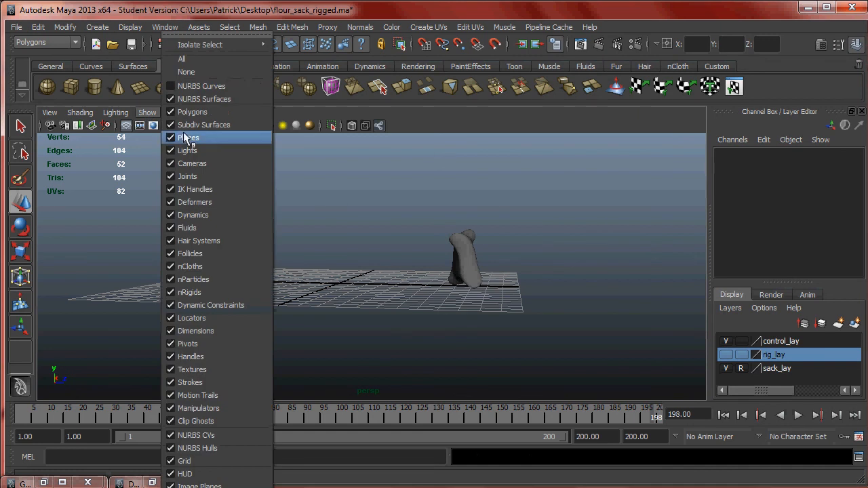
click(203, 86)
click(471, 190)
alt+drag(474, 191, 518, 205)
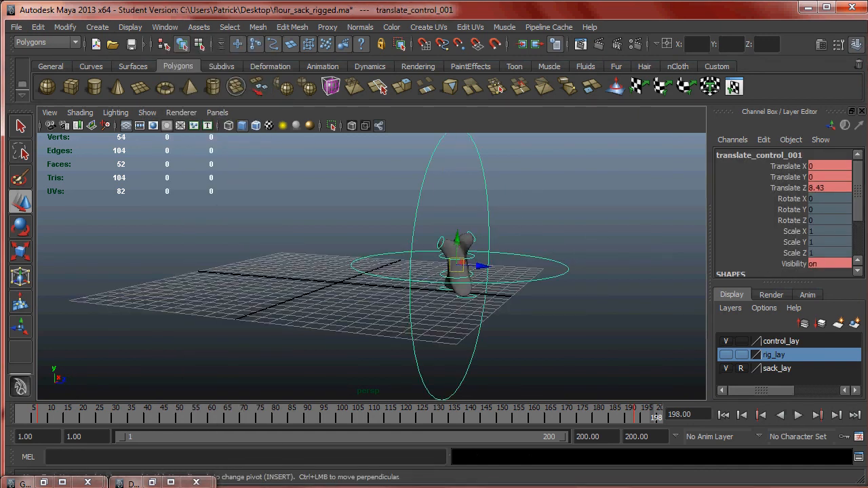
- Open the translate control in the Graph Editor and isolate its Translate Z curve
click(255, 29)
mouse_move(290, 28)
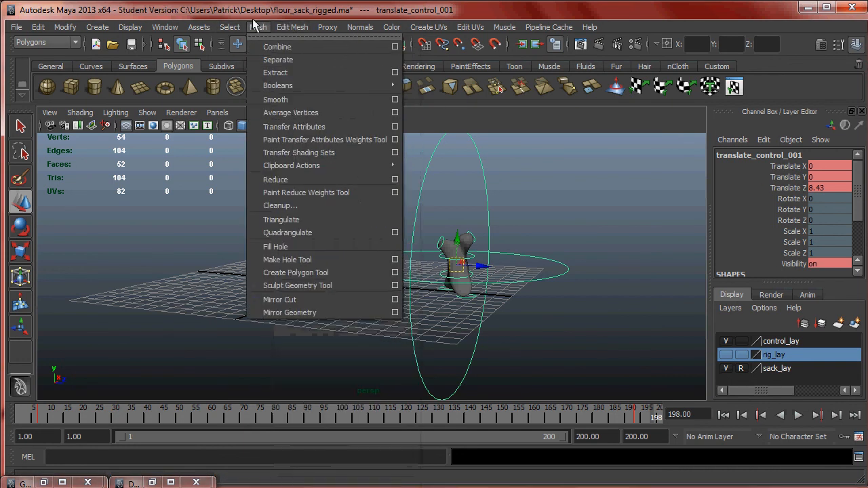
mouse_move(162, 29)
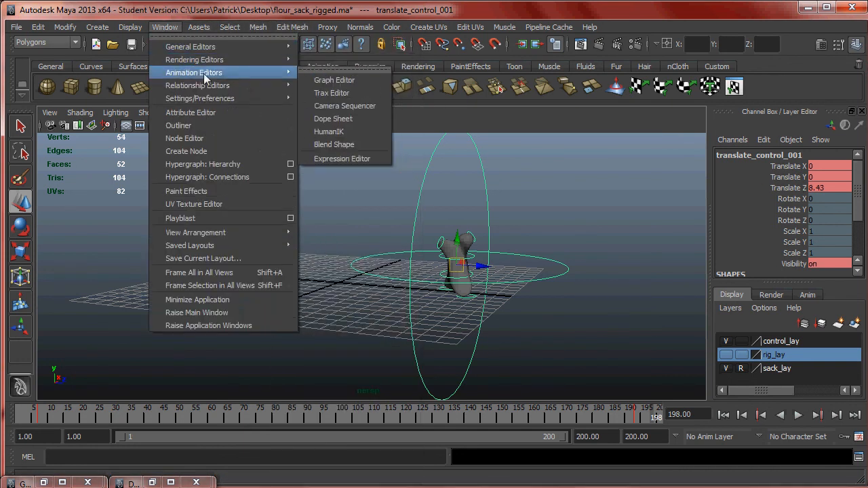
mouse_move(271, 73)
click(311, 80)
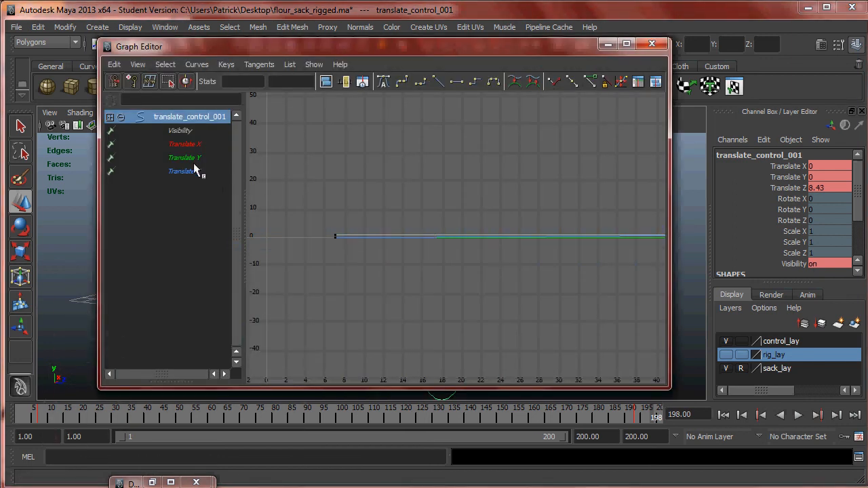
click(194, 165)
key(f)
- Adjust the tangent handle of the Translate Z key at frame 193 to reduce the ease-out, and minimize the Graph Editor
alt+middle_drag(382, 201, 268, 193)
alt+right_drag(268, 192, 598, 283)
alt+middle_drag(602, 241, 423, 270)
alt+middle_drag(633, 236, 480, 242)
alt+middle_drag(625, 208, 439, 222)
drag(563, 196, 562, 194)
drag(493, 162, 502, 179)
middle_drag(514, 181, 514, 182)
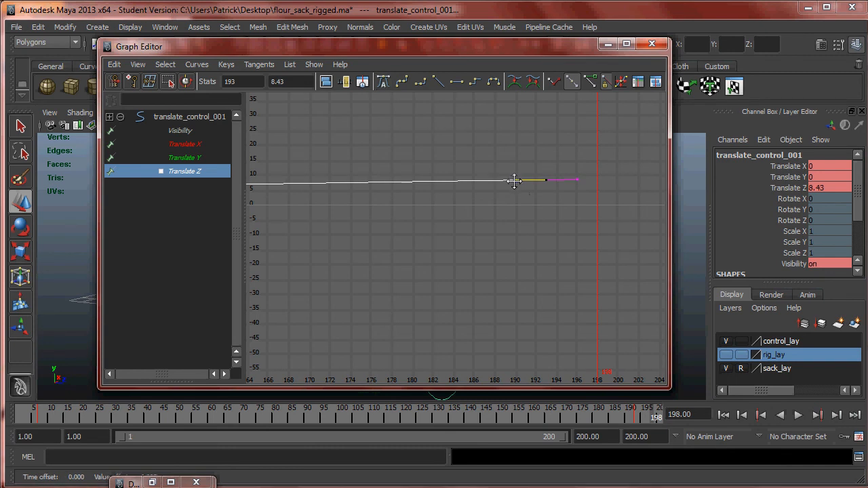
alt+right_drag(539, 208, 478, 205)
alt+middle_drag(462, 209, 544, 182)
alt+middle_drag(400, 229, 466, 215)
click(608, 44)
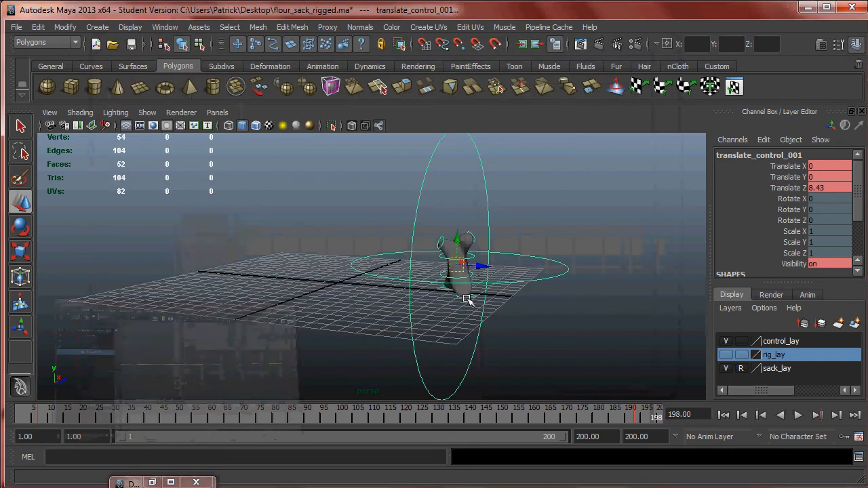
- Play and scrub the animation from the side to check the forward motion with the adjusted Translate Z curve
key(alt+v)
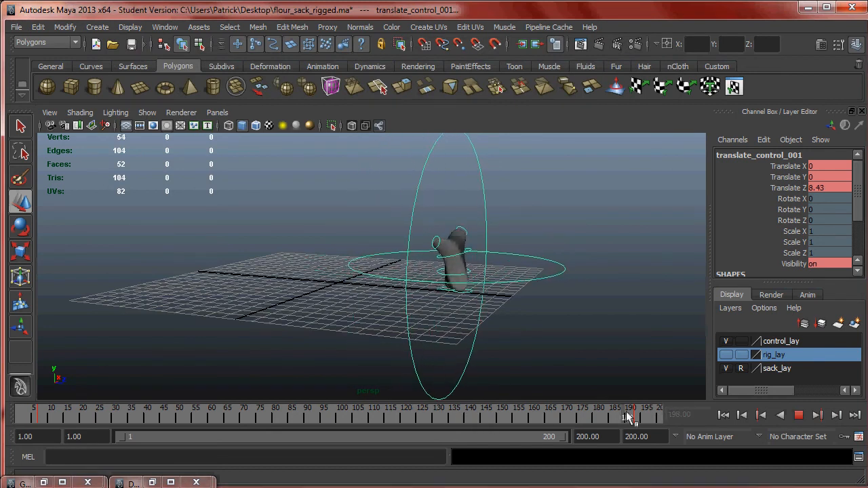
click(798, 415)
click(798, 415)
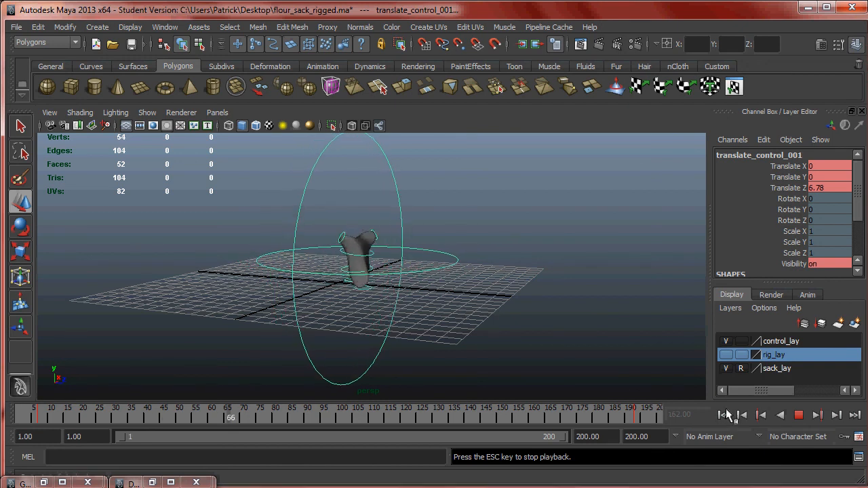
alt+drag(484, 324, 519, 324)
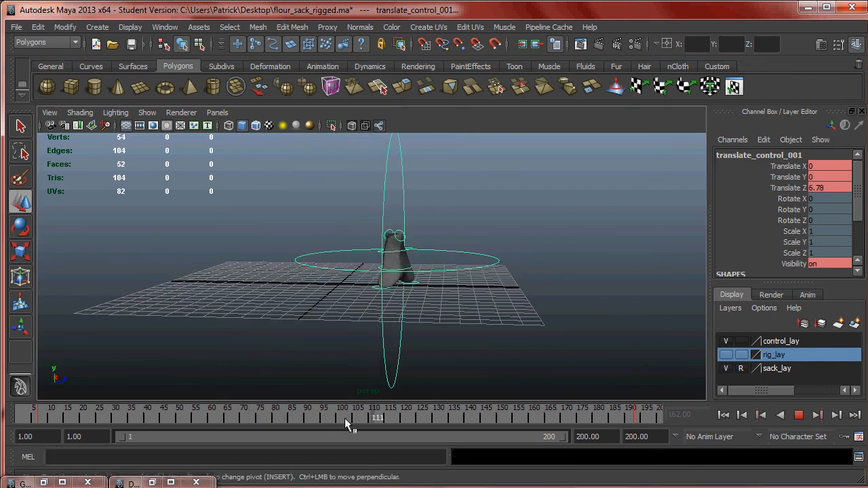
drag(344, 418, 132, 417)
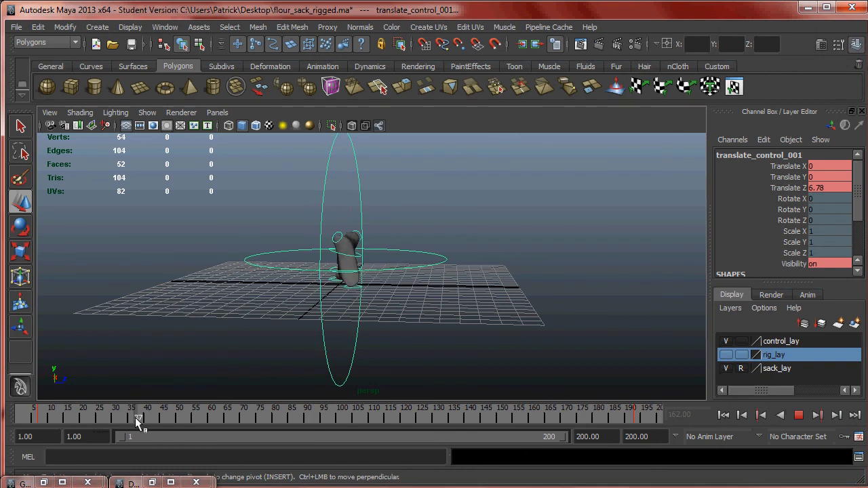
- Stop playback, select all the Translate Z keys in the Graph Editor, give them linear tangents, and minimize the editor
click(801, 415)
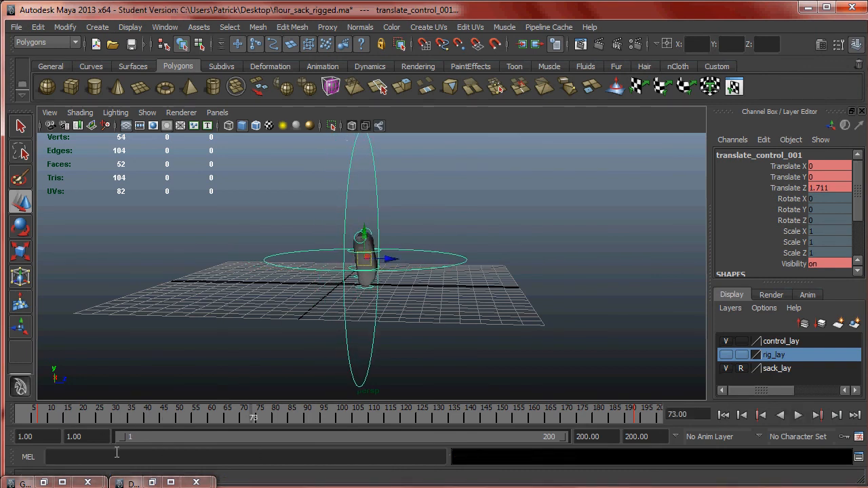
click(45, 482)
scroll(432, 275, down, 5)
drag(362, 186, 609, 300)
scroll(609, 300, up, 7)
scroll(609, 299, up, 1)
scroll(497, 239, down, 8)
scroll(495, 241, up, 3)
scroll(489, 241, down, 1)
scroll(486, 240, up, 1)
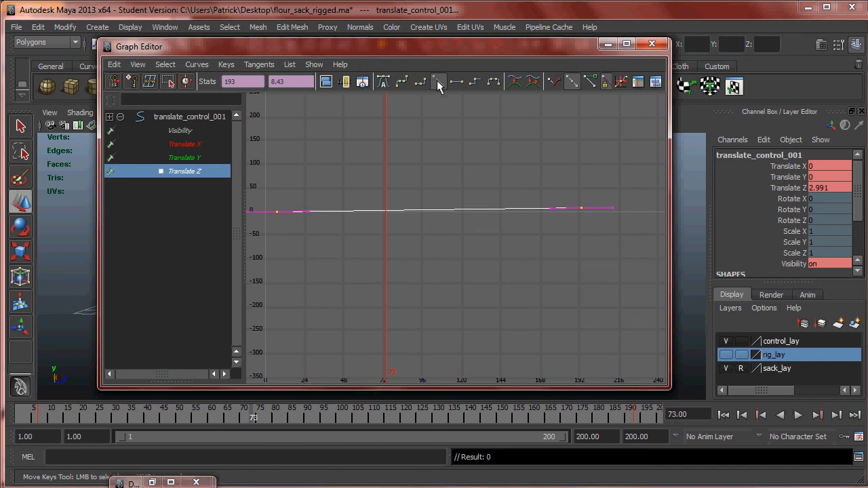
click(437, 82)
click(255, 194)
drag(477, 257, 607, 275)
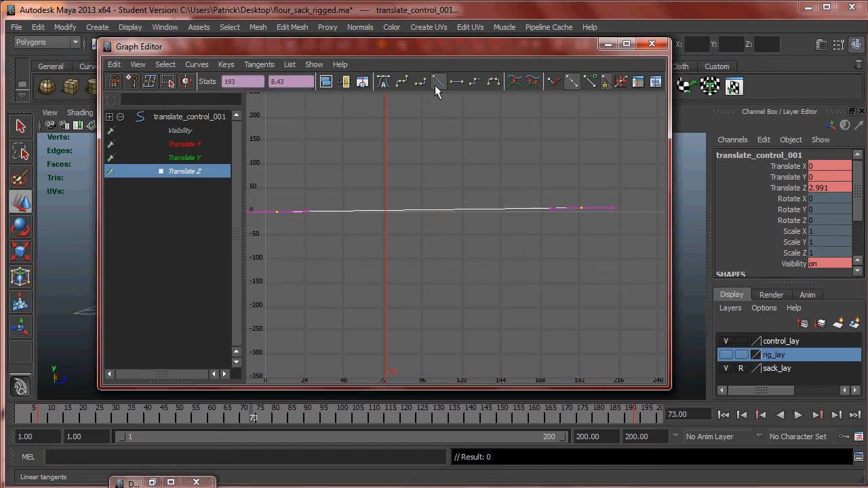
click(608, 44)
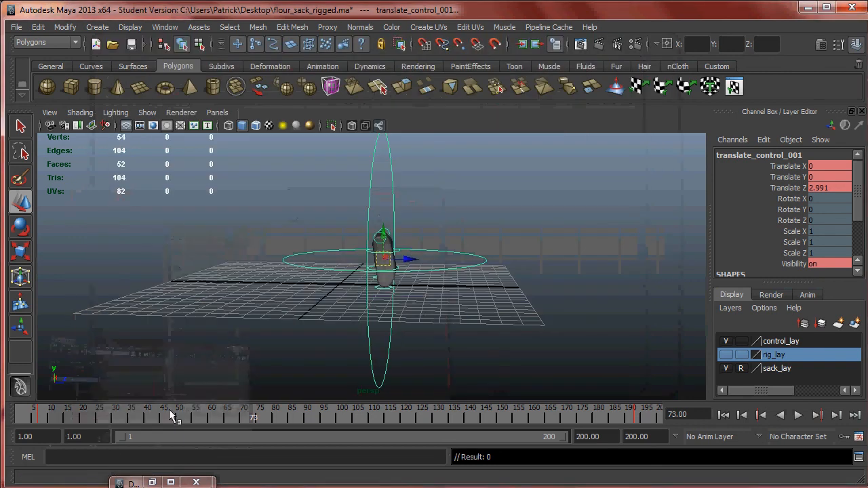
- Play the animation from frame 1 and check the linear forward motion from the side and a three-quarter angle
drag(222, 409, 24, 412)
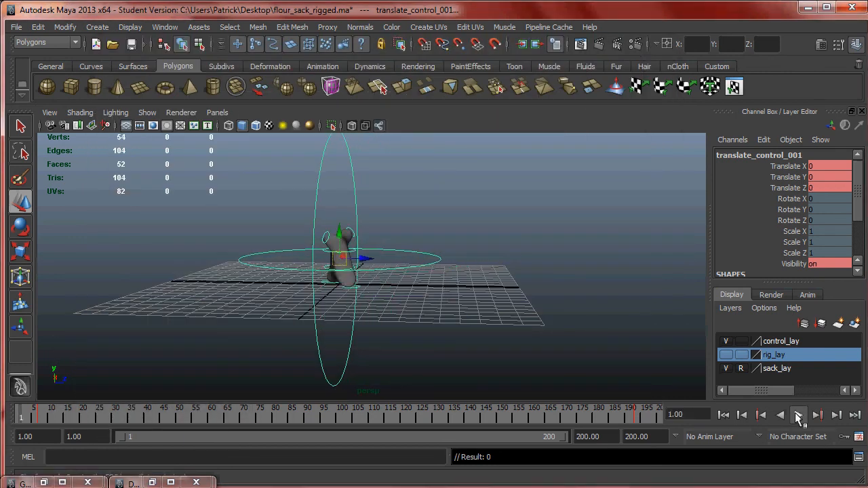
click(797, 415)
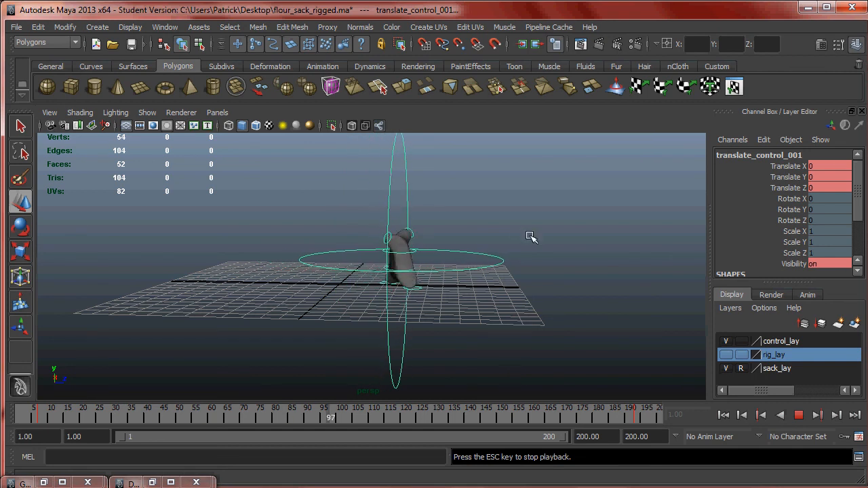
alt+drag(562, 242, 508, 259)
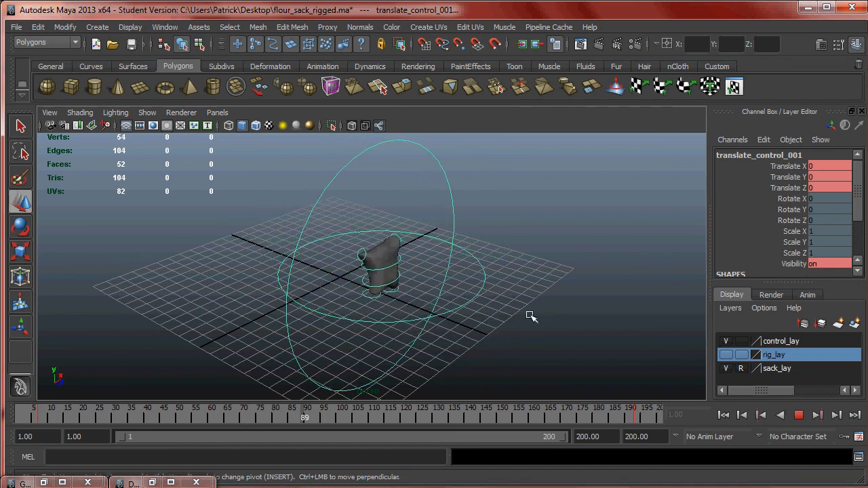
click(799, 415)
- Return to frame 2, deselect the translate control, and replay the walk cycle from the three-quarter angle
drag(571, 417, 38, 419)
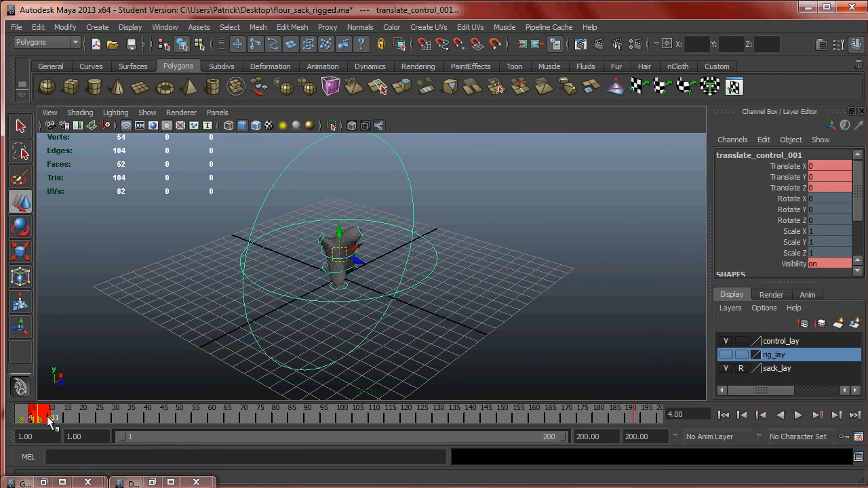
click(24, 418)
click(98, 352)
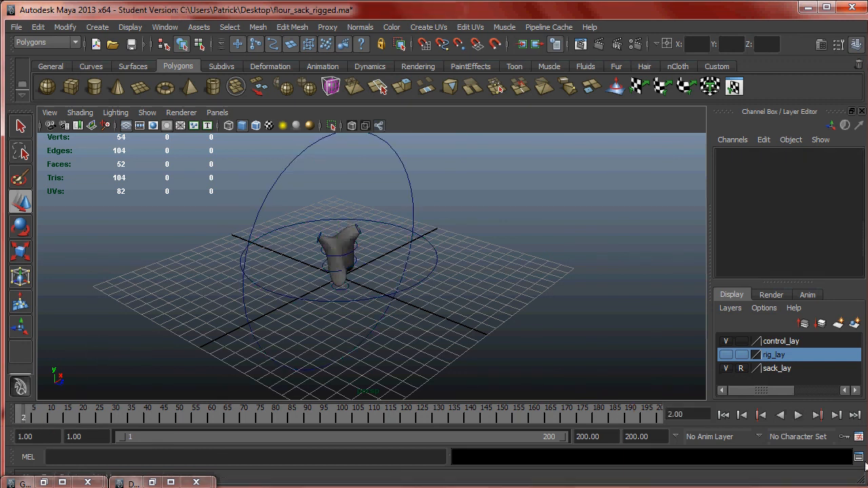
click(800, 416)
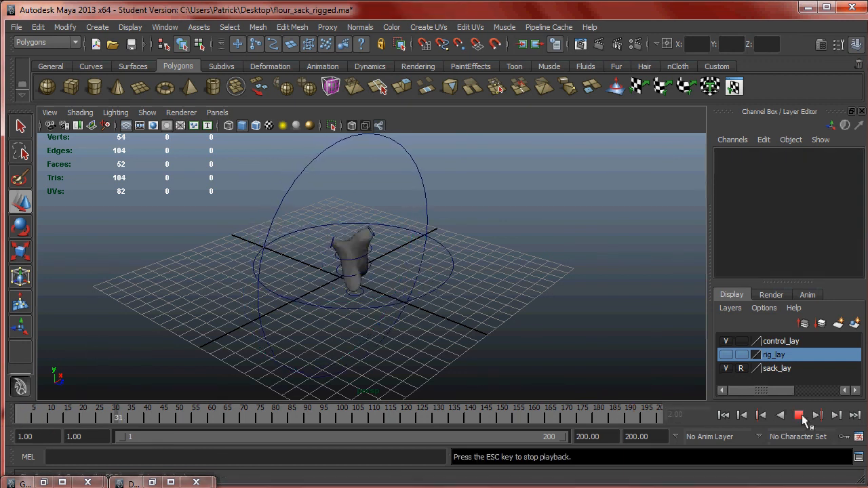